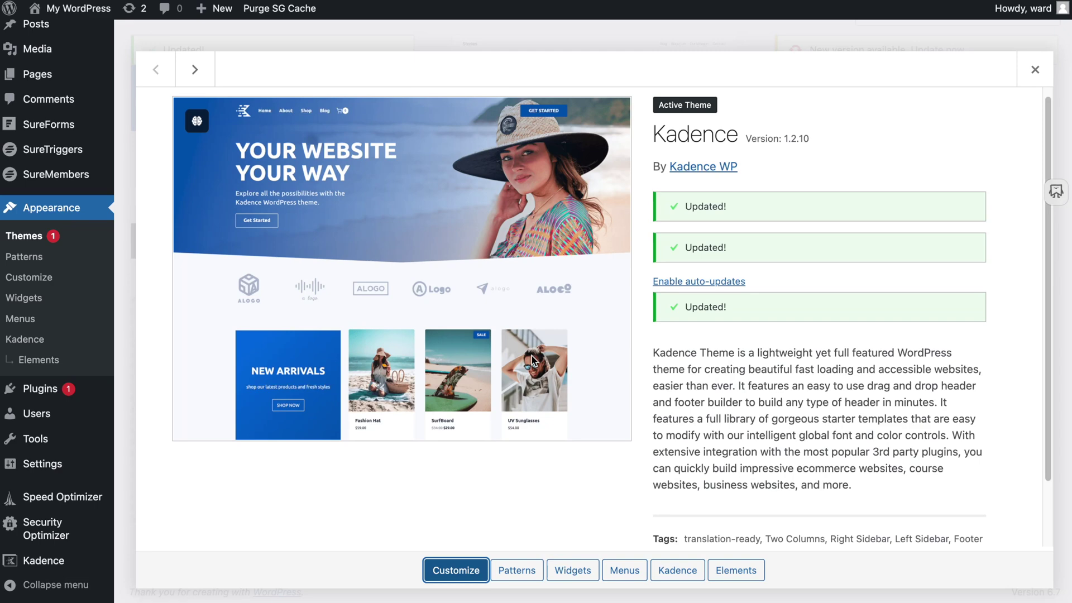
Open the installed plugins list and check for Kadence Blocks - PRO Extension and Kadence Pro.
{"action": "left_click", "coordinate": [39, 388]}
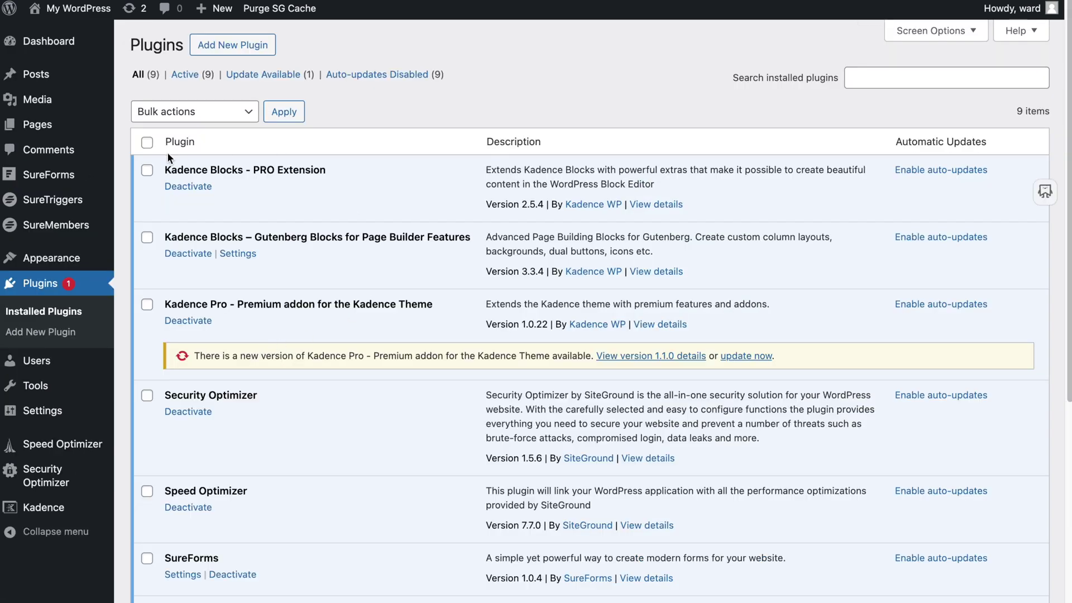
{"action": "left_click_drag", "start_coordinate": [170, 167], "coordinate": [357, 166]}
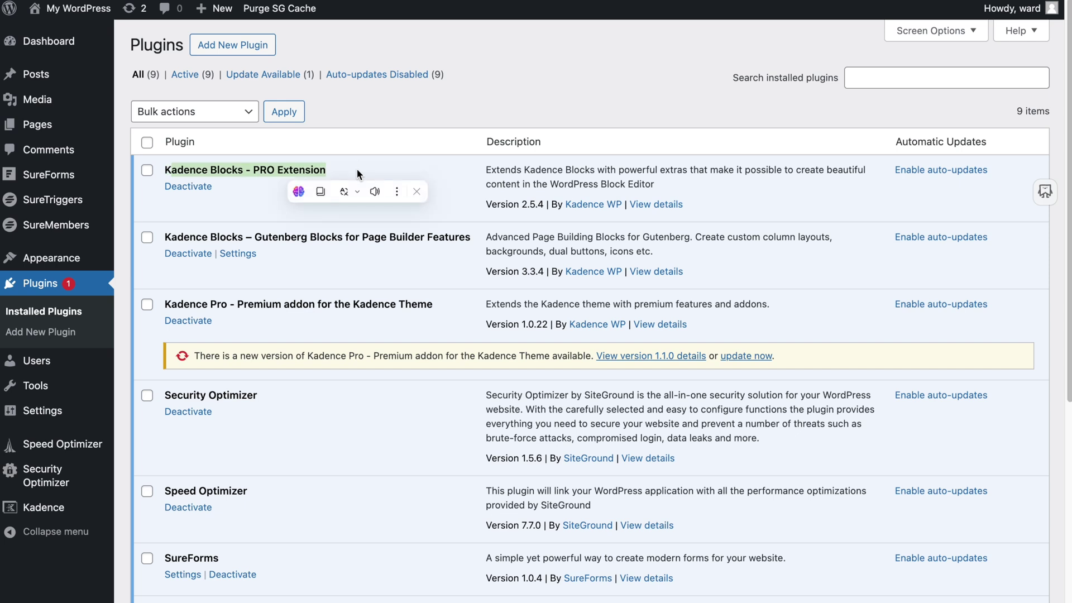
{"action": "left_click", "coordinate": [357, 172]}
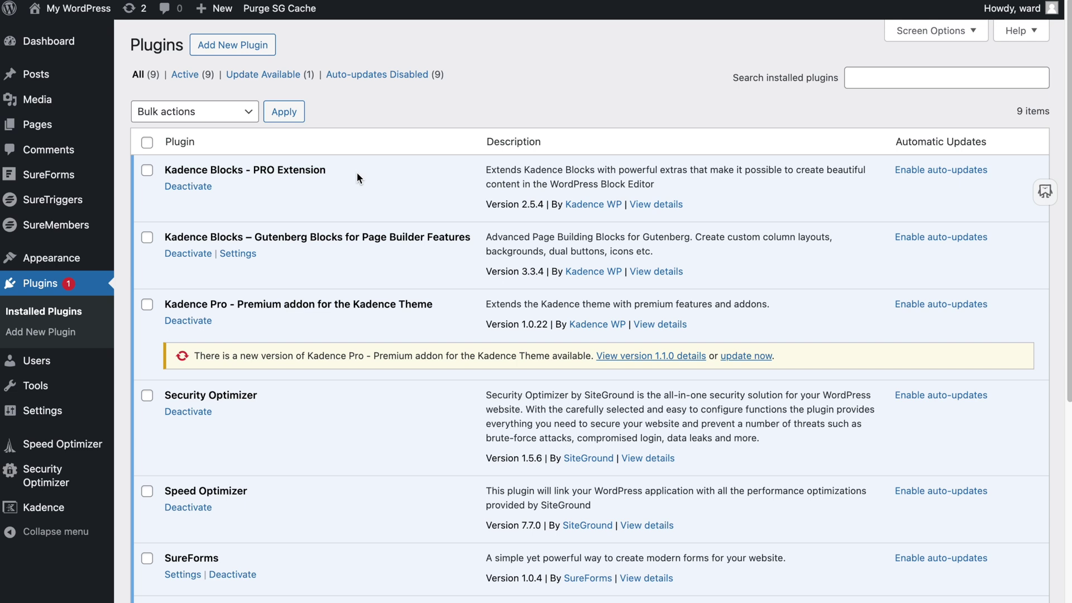
{"action": "left_click_drag", "start_coordinate": [166, 306], "coordinate": [231, 307]}
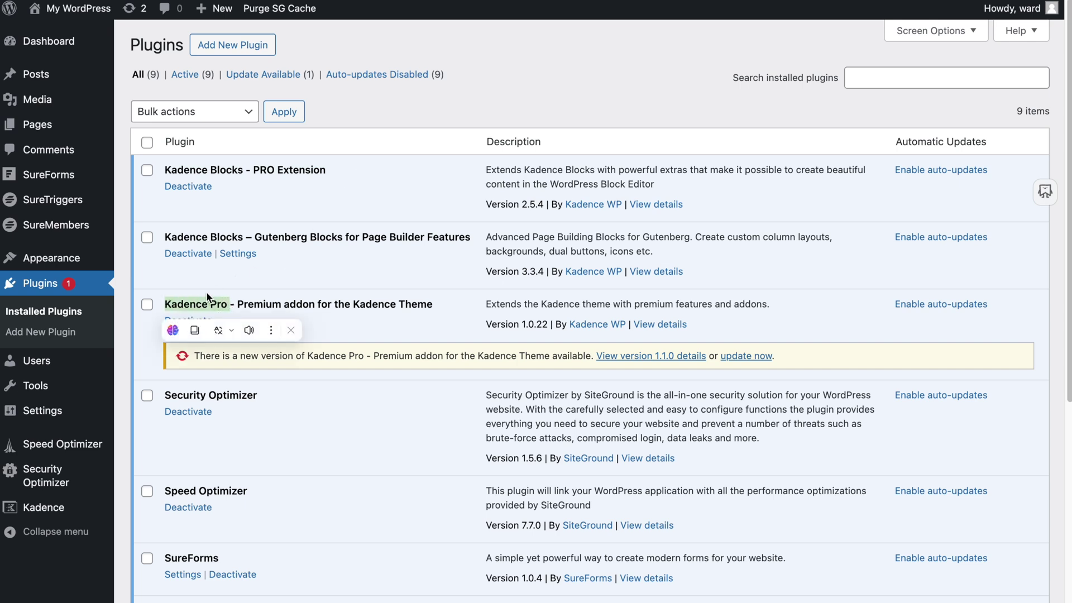
{"action": "left_click", "coordinate": [222, 299]}
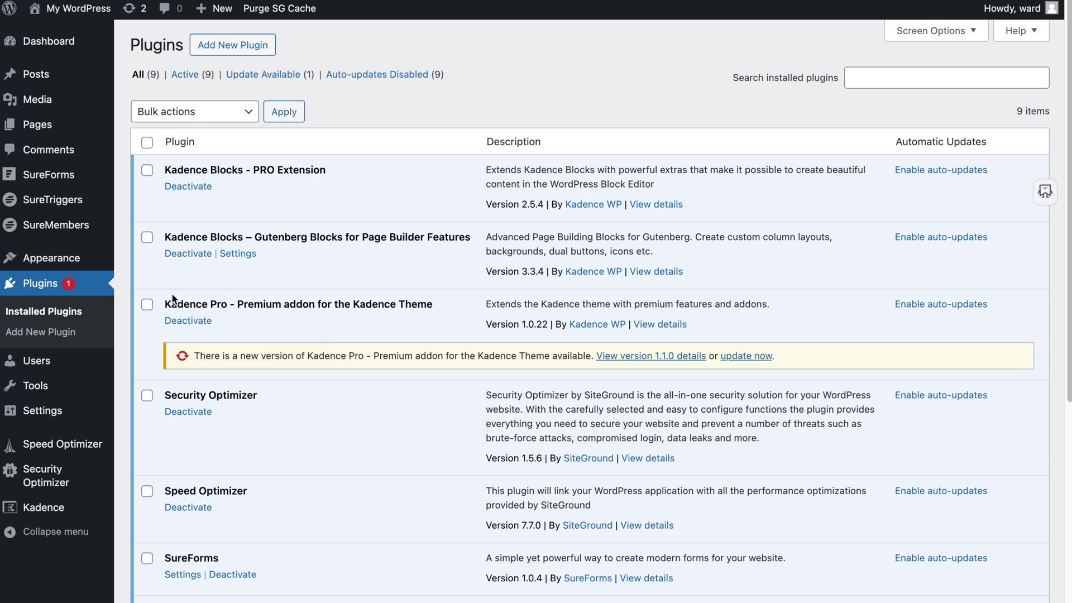
Open the Kadence theme settings and check the Ultimate Menu add-on among the Pro Addons.
{"action": "mouse_move", "coordinate": [65, 263]}
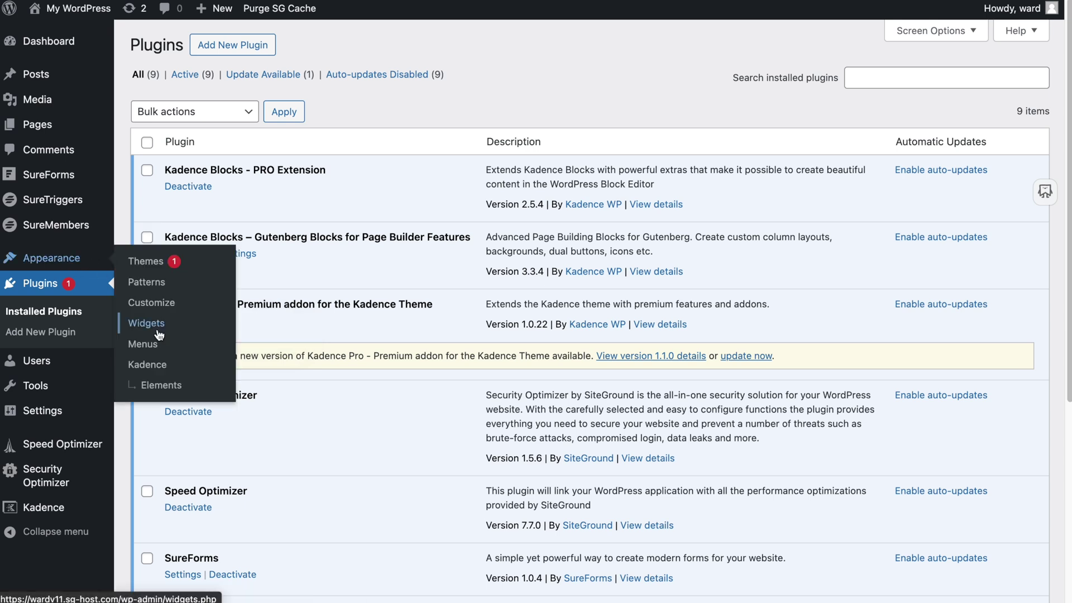
{"action": "left_click", "coordinate": [148, 365]}
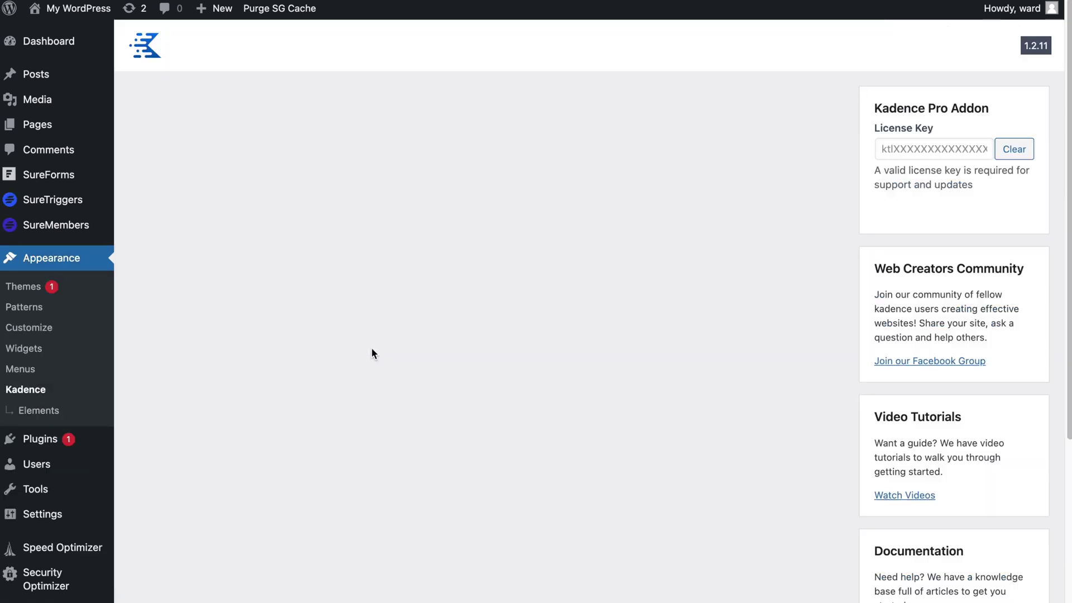
{"action": "scroll", "coordinate": [373, 350], "scroll_direction": "down", "scroll_amount": 1}
{"action": "scroll", "coordinate": [375, 357], "scroll_direction": "down", "scroll_amount": 1}
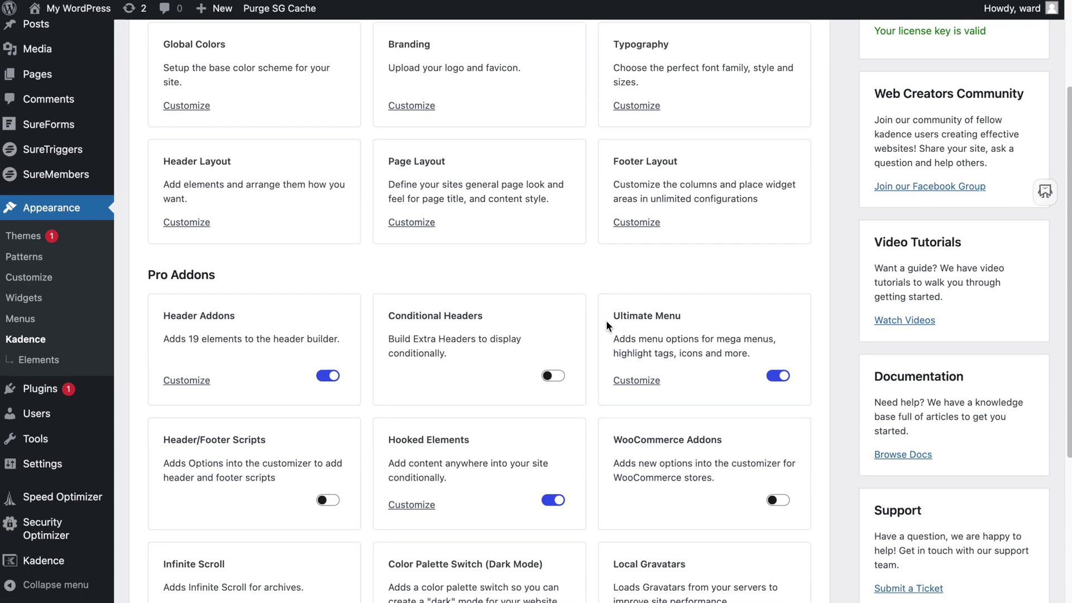
{"action": "left_click_drag", "start_coordinate": [606, 318], "coordinate": [686, 318]}
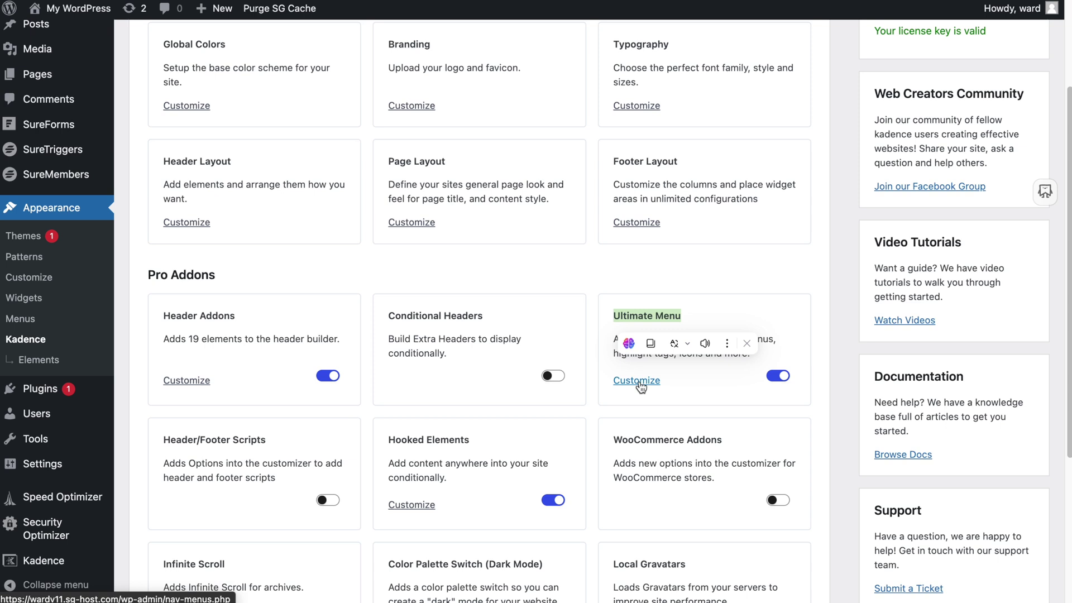
{"action": "left_click", "coordinate": [677, 305]}
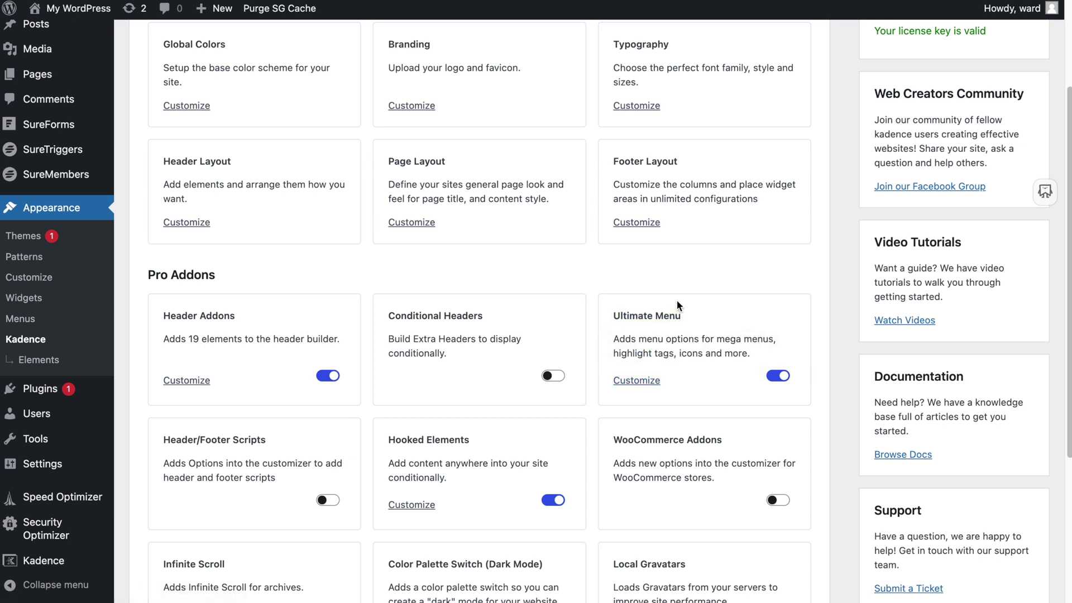
{"action": "scroll", "coordinate": [677, 305], "scroll_direction": "up", "scroll_amount": 1}
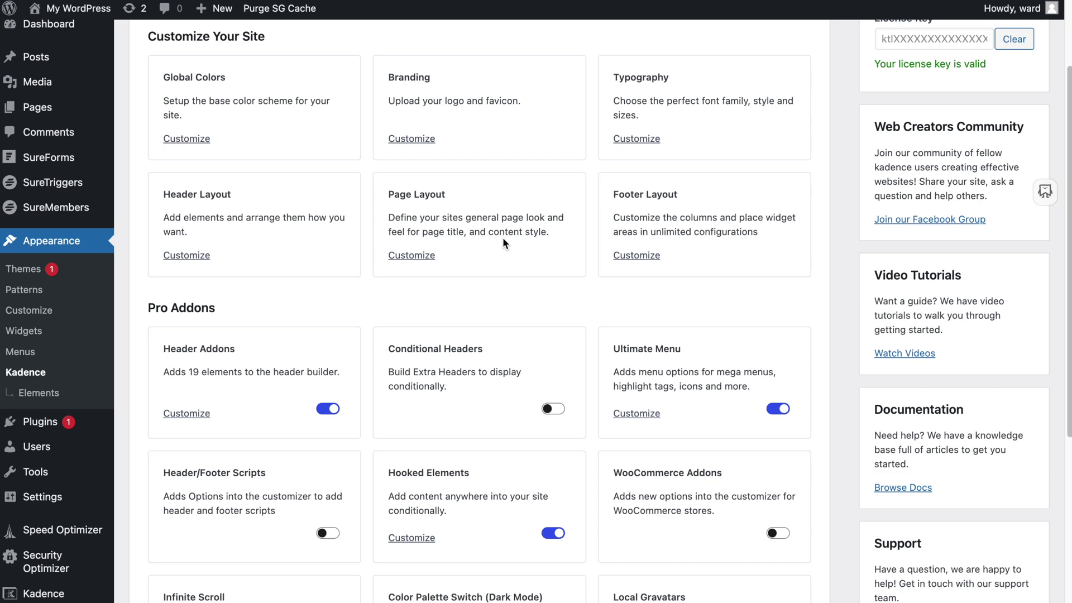
{"action": "scroll", "coordinate": [162, 221], "scroll_direction": "down", "scroll_amount": 5}
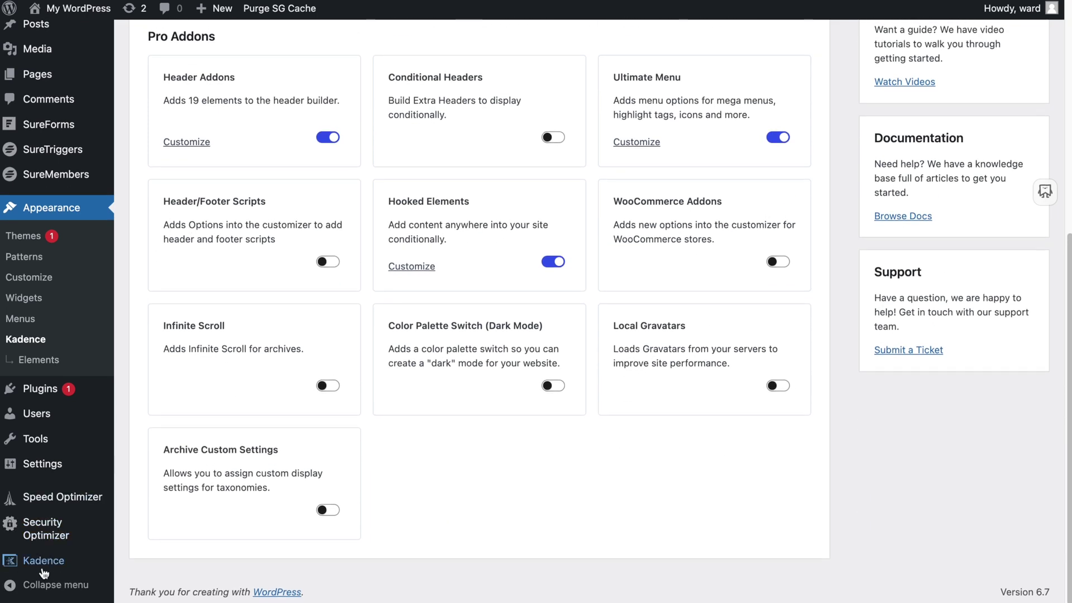
Start a new Kadence header and name it "New header".
{"action": "mouse_move", "coordinate": [44, 573]}
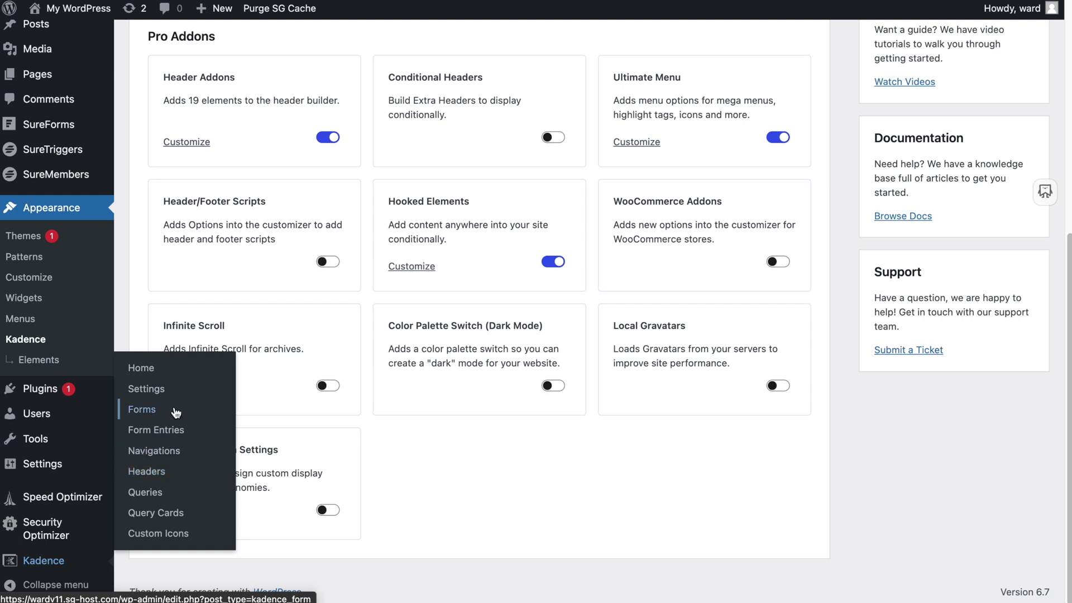
{"action": "left_click", "coordinate": [162, 474]}
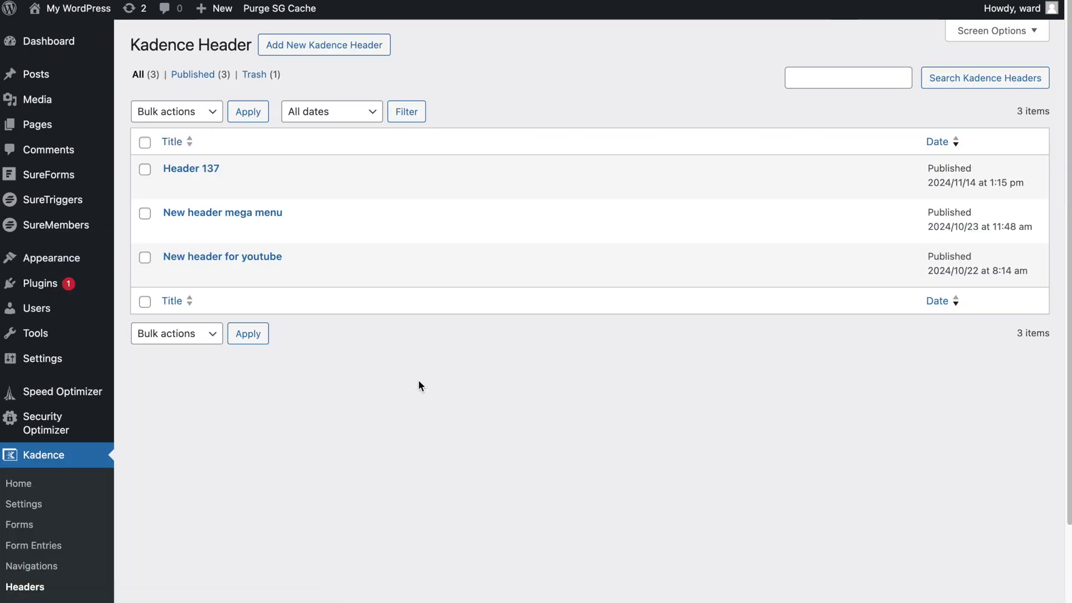
{"action": "left_click", "coordinate": [335, 47]}
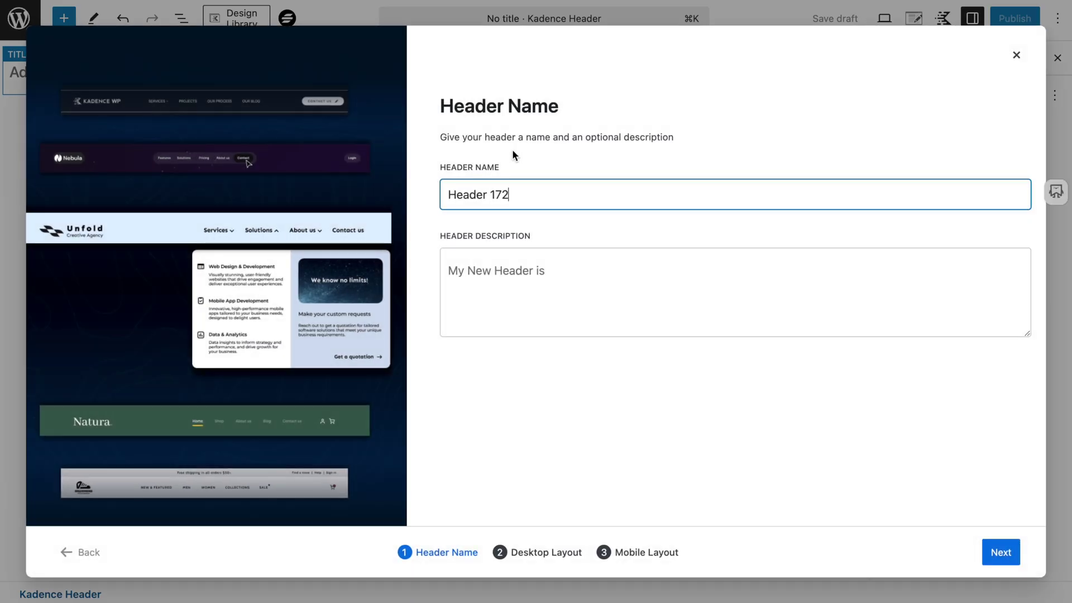
{"action": "left_click_drag", "start_coordinate": [445, 194], "coordinate": [620, 213]}
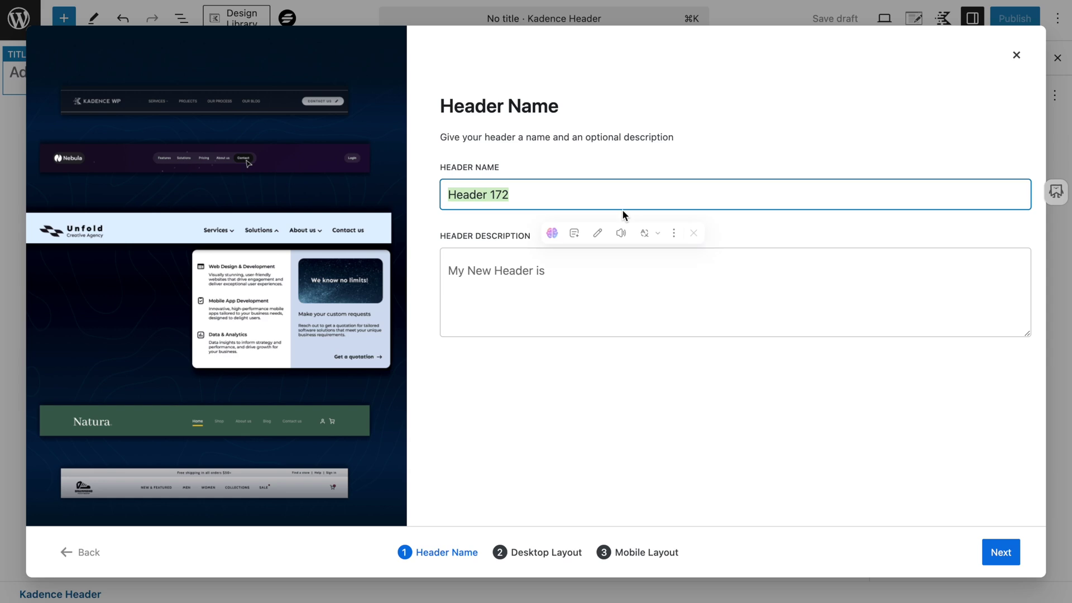
{"action": "type", "text": "New header"}
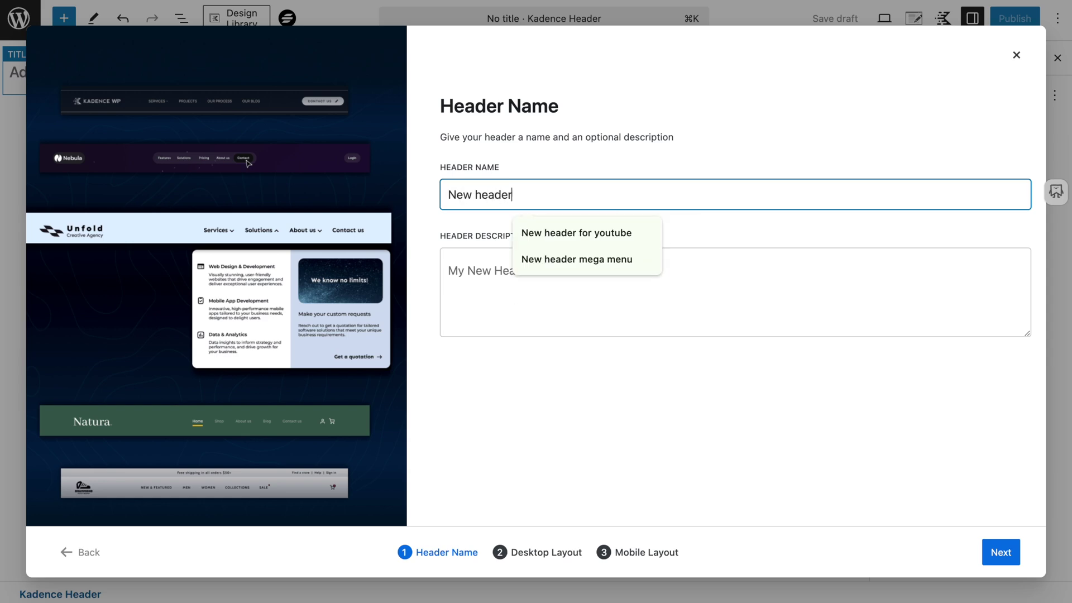
{"action": "left_click", "coordinate": [883, 395]}
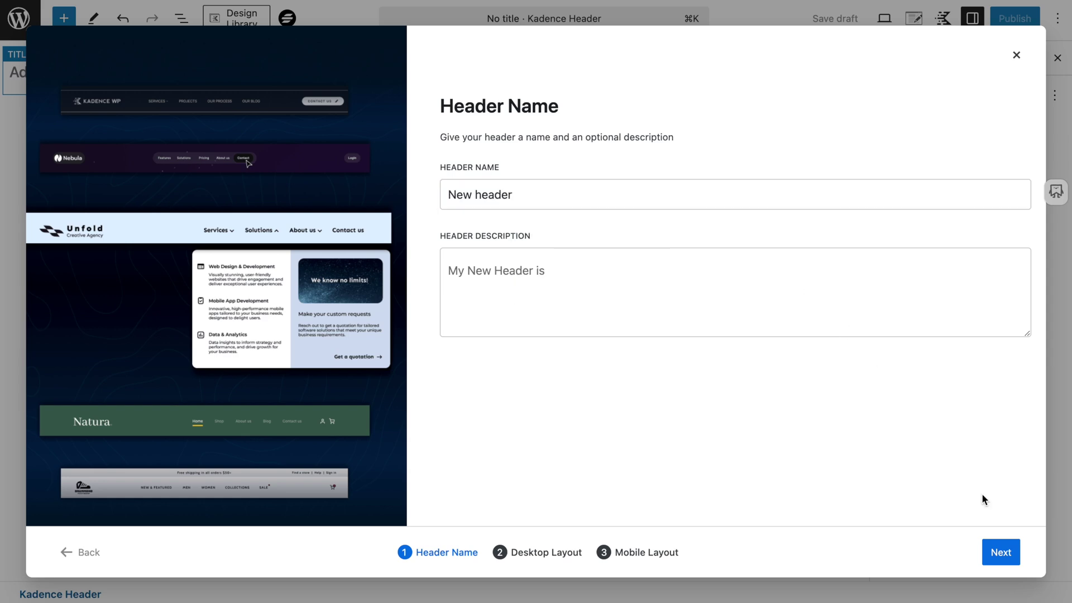
{"action": "left_click", "coordinate": [1003, 562]}
Choose the Basic 2 desktop layout and the Mobile 4 mobile layout, and finish creating the header.
{"action": "scroll", "coordinate": [596, 306], "scroll_direction": "down", "scroll_amount": 5}
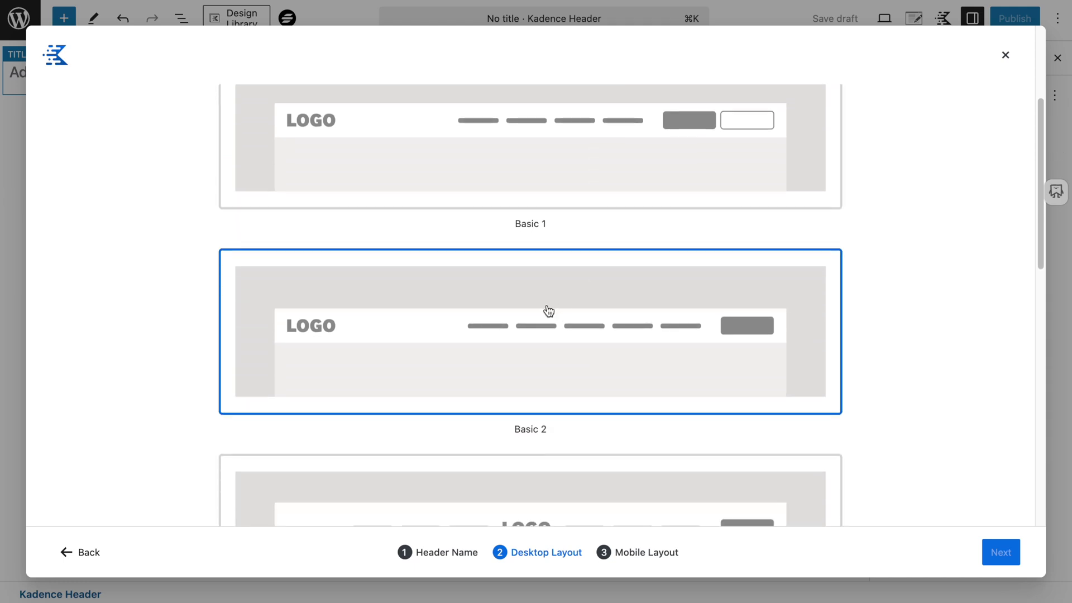
{"action": "left_click", "coordinate": [552, 313]}
{"action": "scroll", "coordinate": [534, 385], "scroll_direction": "down", "scroll_amount": 3}
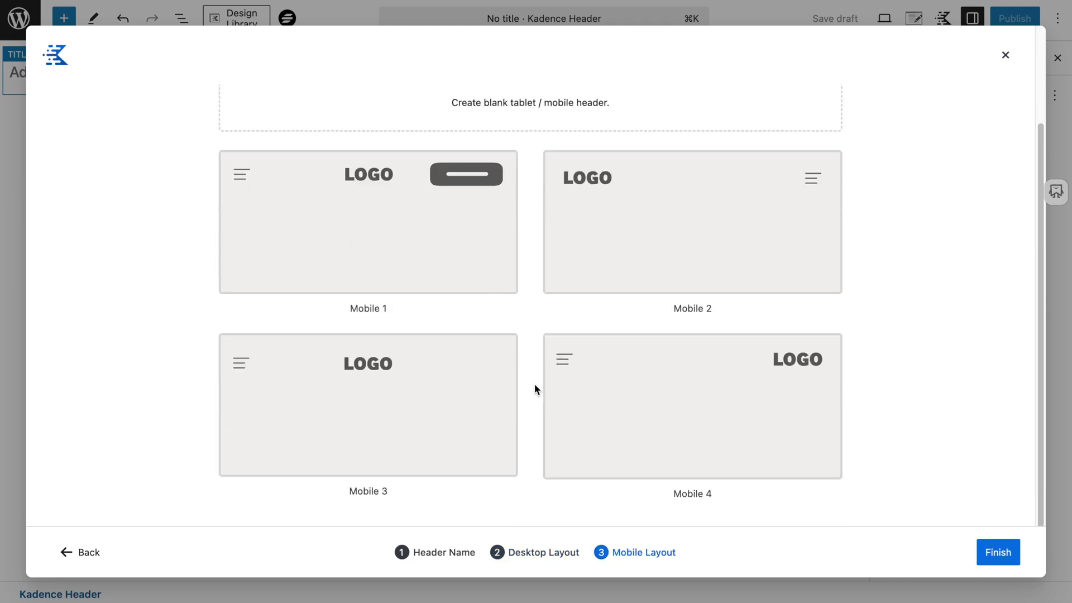
{"action": "left_click", "coordinate": [678, 402]}
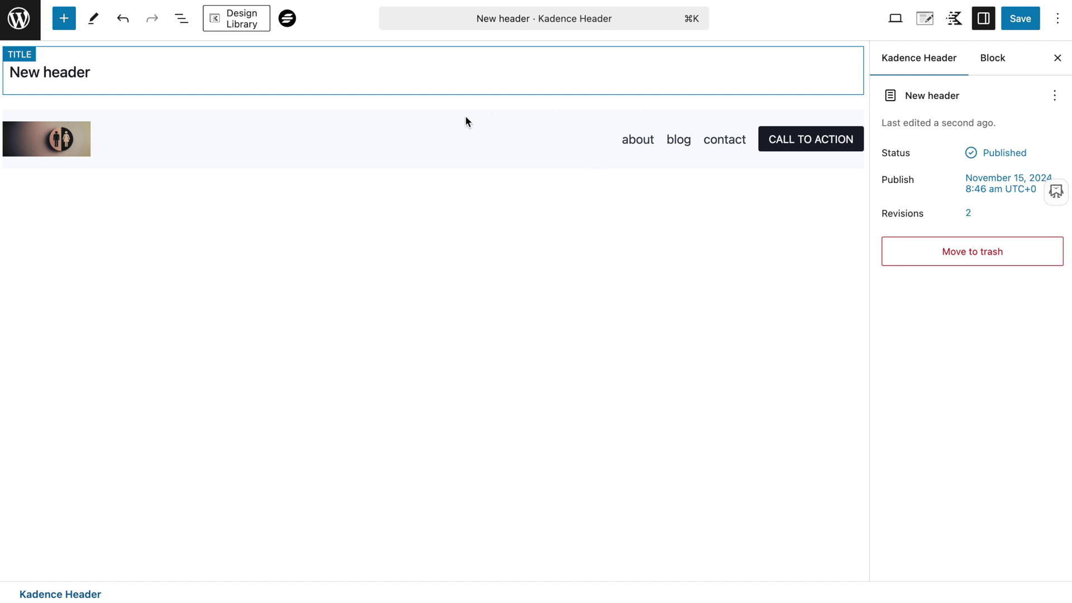
Assign the existing "Test" navigation to the header's Advanced Navigation block.
{"action": "left_click", "coordinate": [666, 137]}
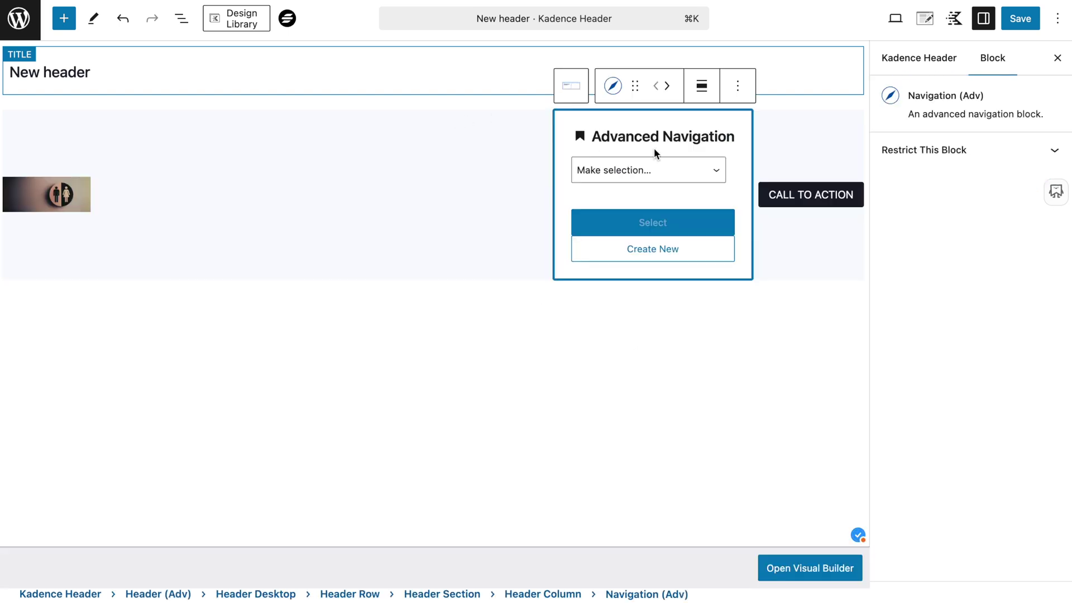
{"action": "left_click", "coordinate": [366, 368]}
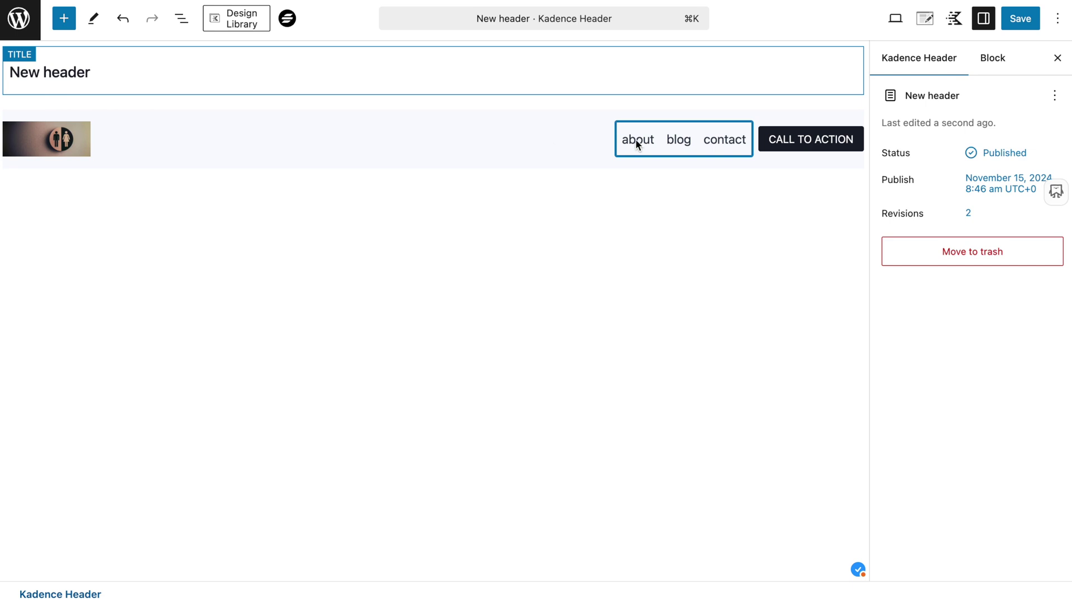
{"action": "left_click", "coordinate": [809, 139]}
{"action": "left_click", "coordinate": [671, 139]}
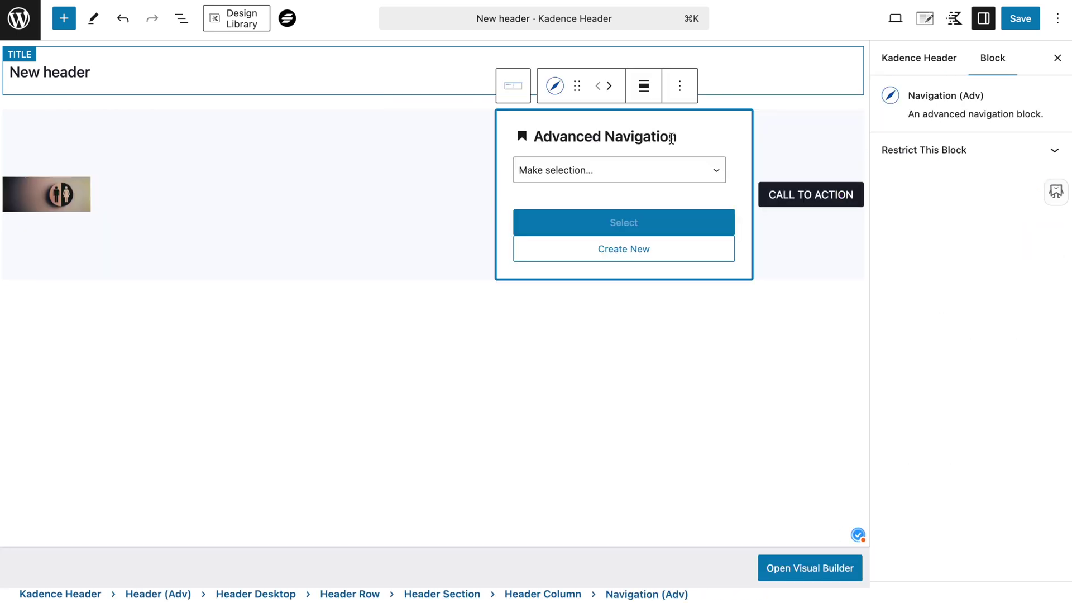
{"action": "left_click", "coordinate": [571, 170]}
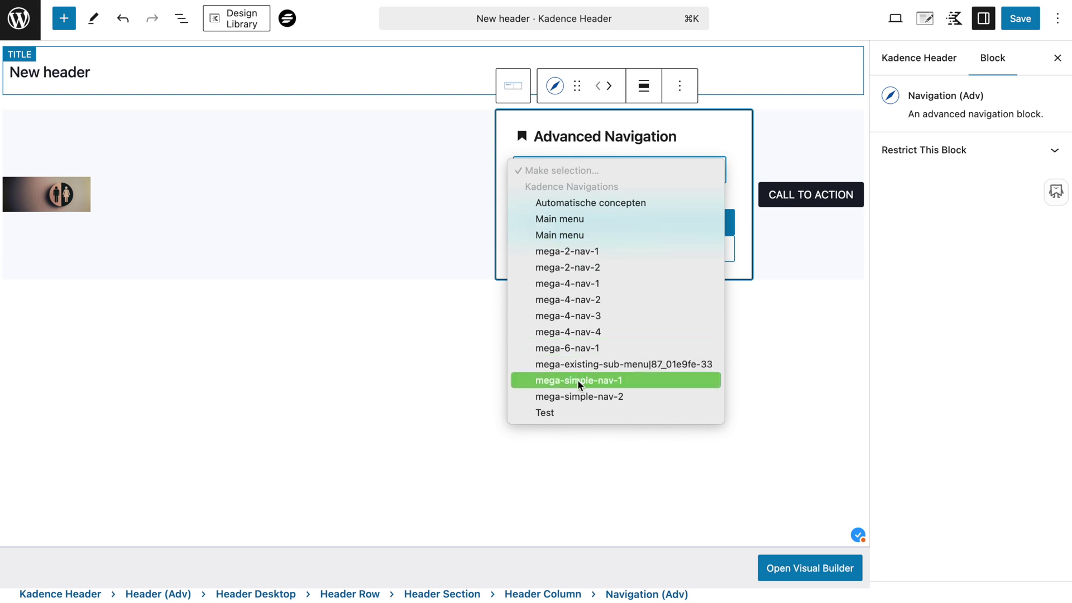
{"action": "left_click", "coordinate": [584, 410]}
{"action": "left_click", "coordinate": [612, 224]}
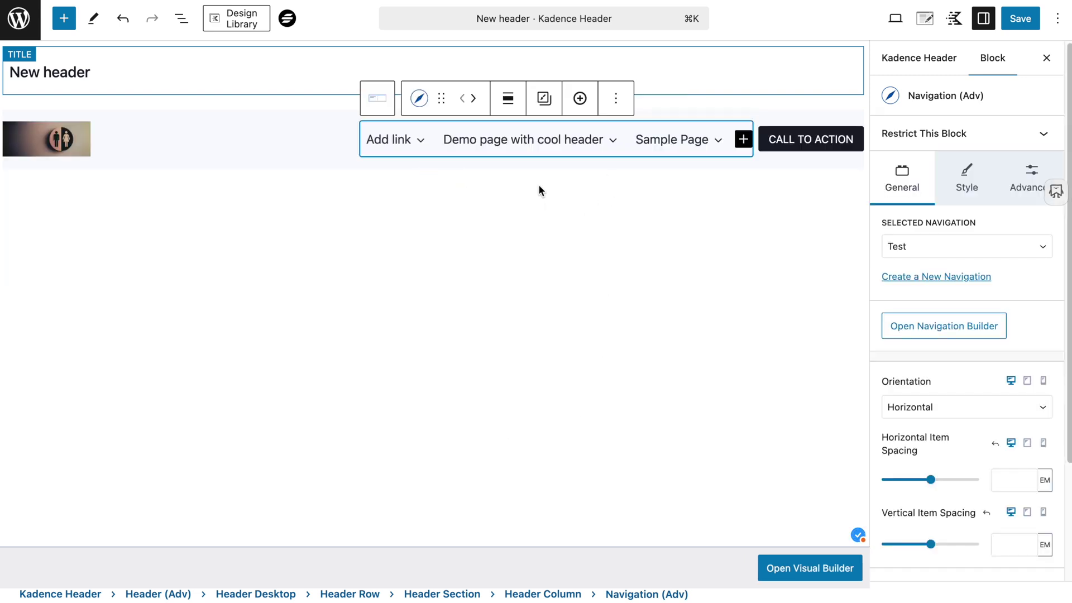
View the mega menu under the Add link item, and delete the mega menu from the Sample Page link.
{"action": "left_click", "coordinate": [385, 139]}
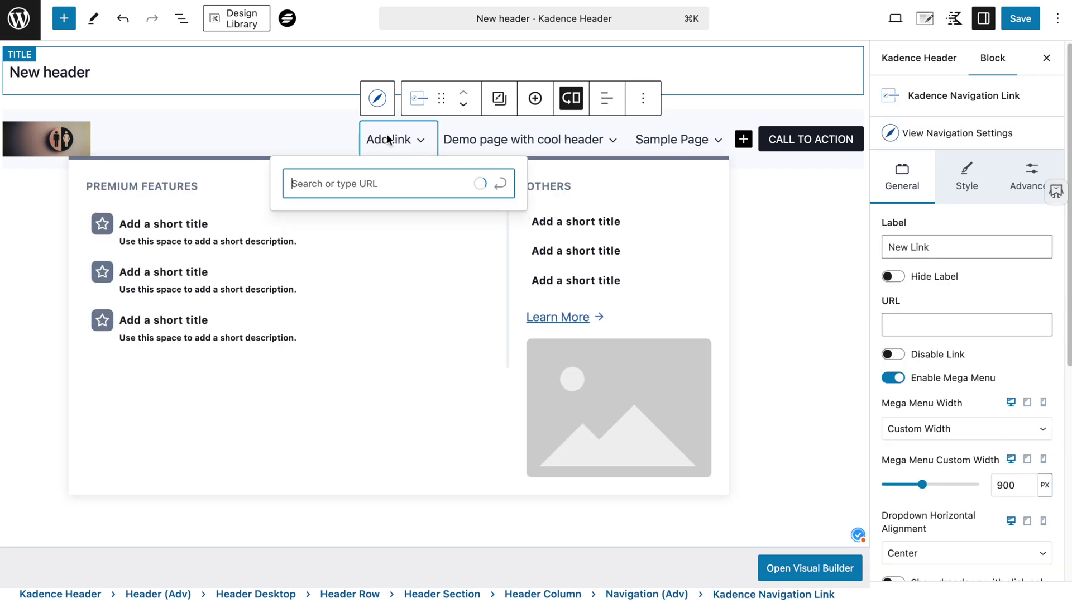
{"action": "left_click", "coordinate": [294, 97]}
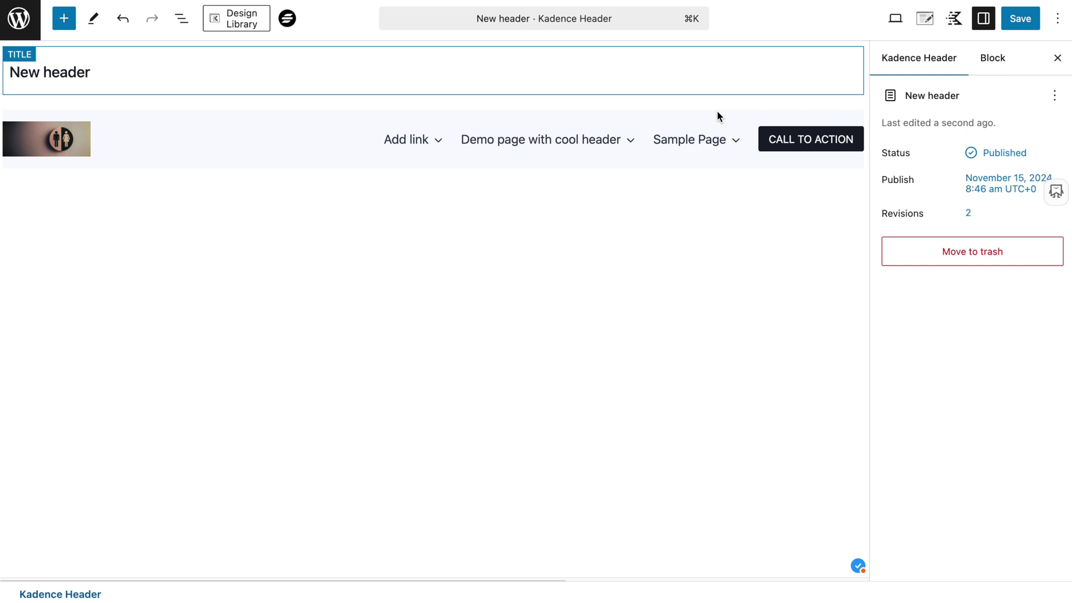
{"action": "left_click", "coordinate": [682, 138]}
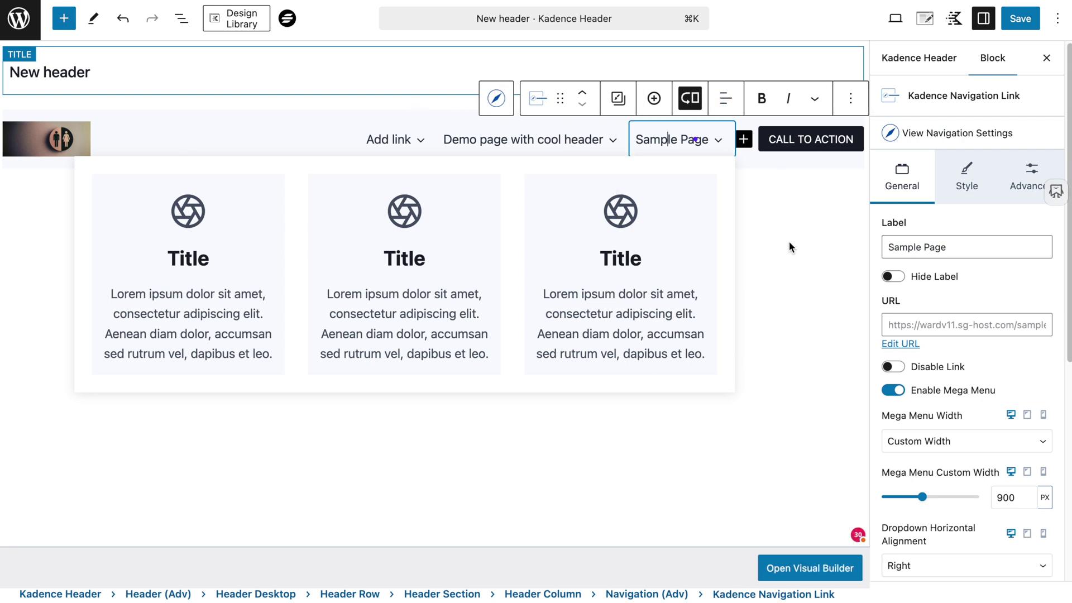
{"action": "left_click", "coordinate": [690, 97]}
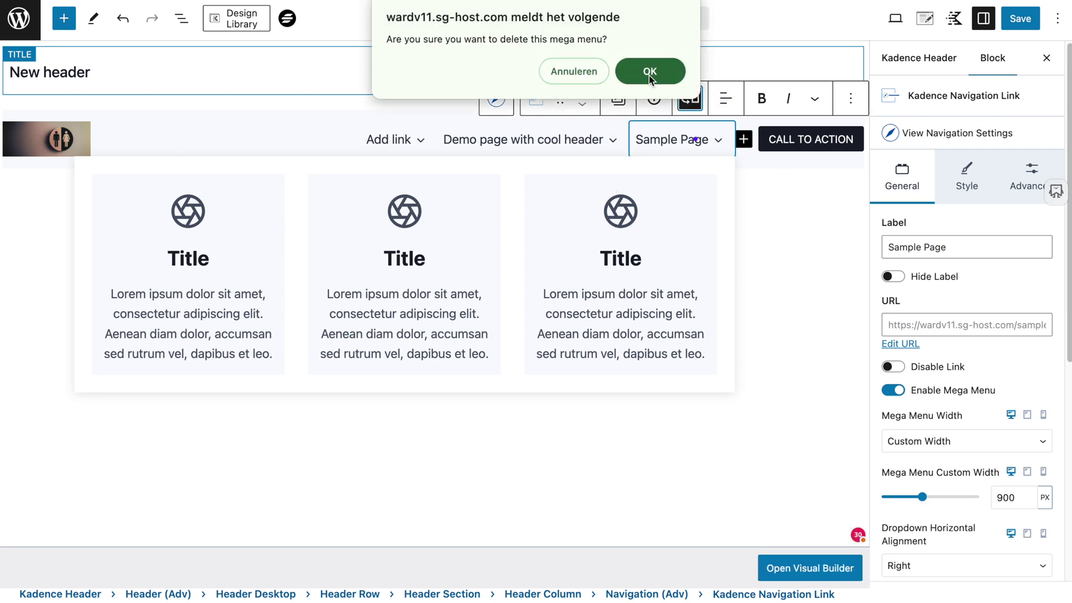
{"action": "left_click", "coordinate": [647, 72]}
{"action": "left_click", "coordinate": [678, 216]}
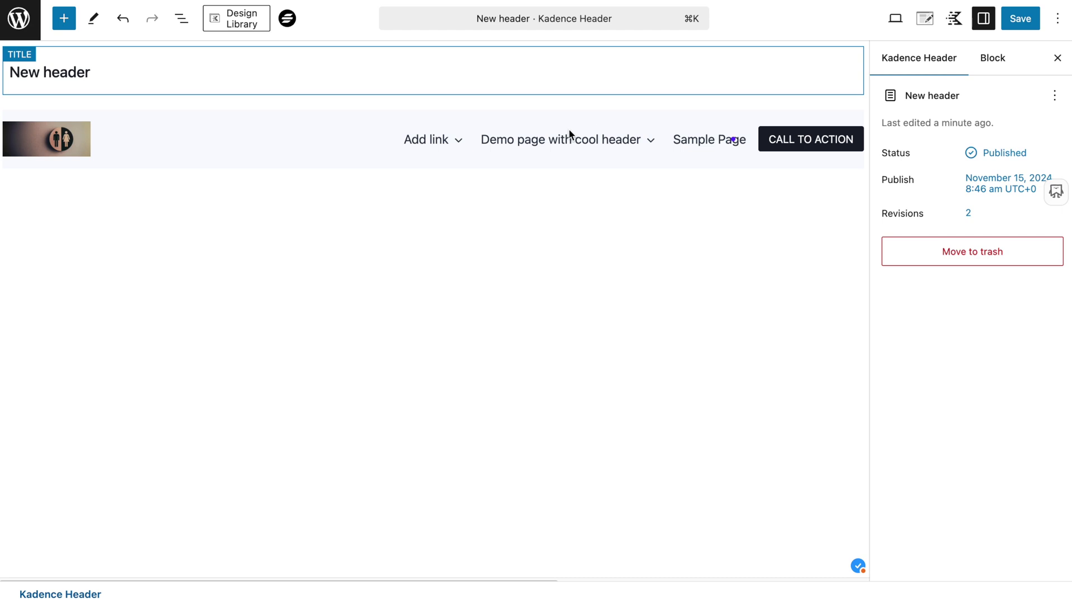
Enable the mega menu on the Sample Page link, delete it, and enable it again.
{"action": "left_click", "coordinate": [698, 133]}
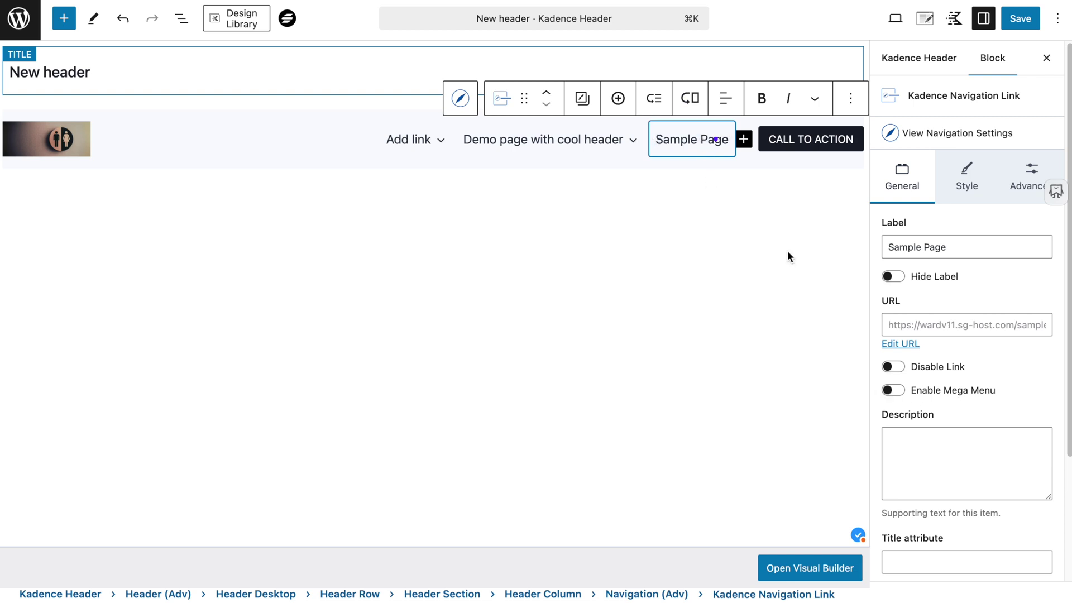
{"action": "left_click", "coordinate": [891, 391]}
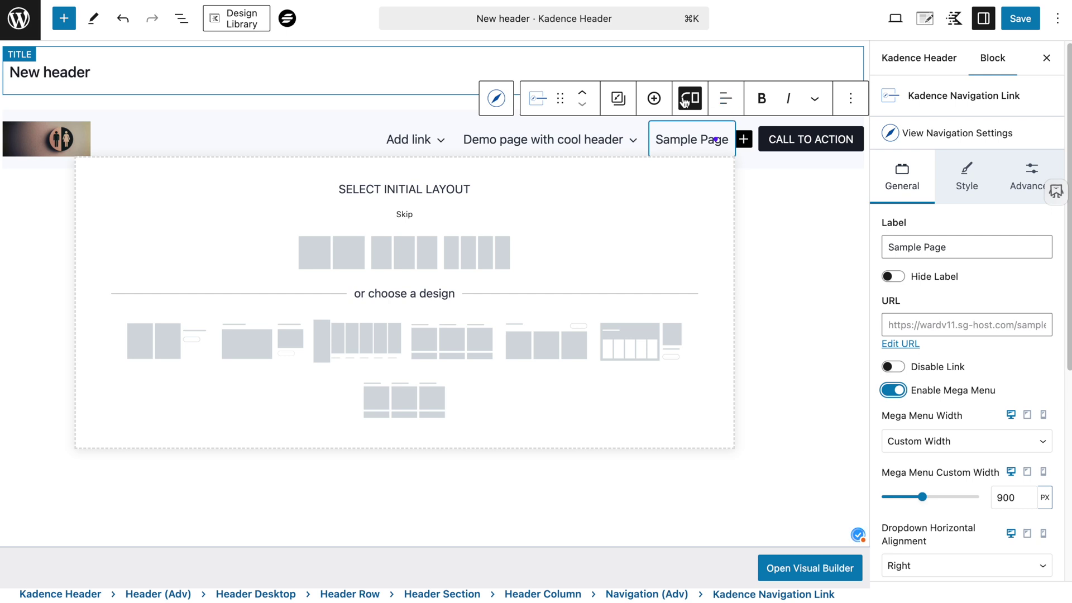
{"action": "left_click", "coordinate": [889, 394]}
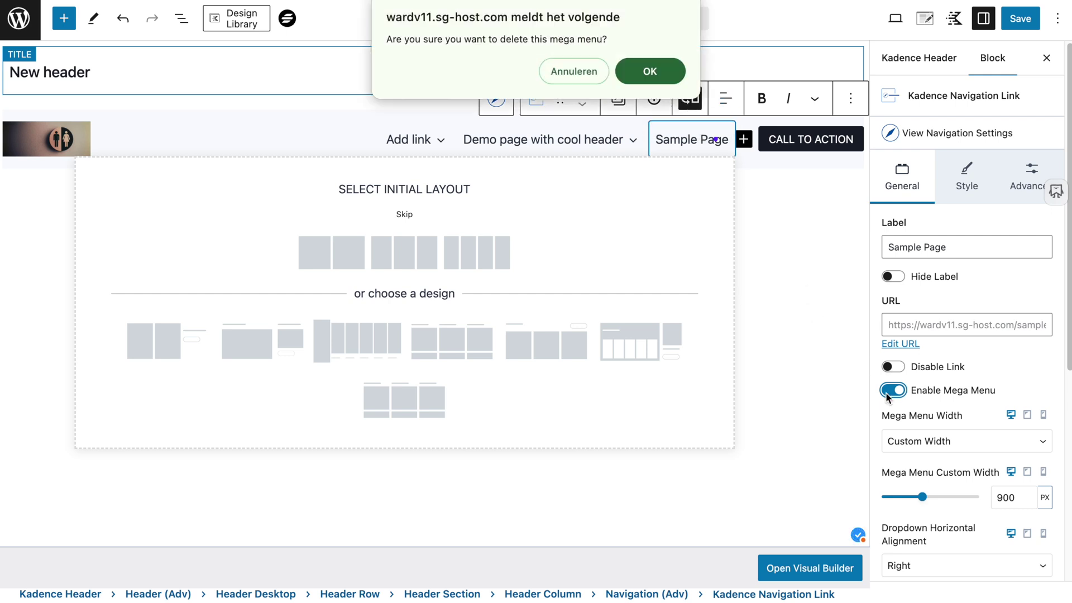
{"action": "left_click", "coordinate": [647, 70]}
{"action": "left_click", "coordinate": [693, 99]}
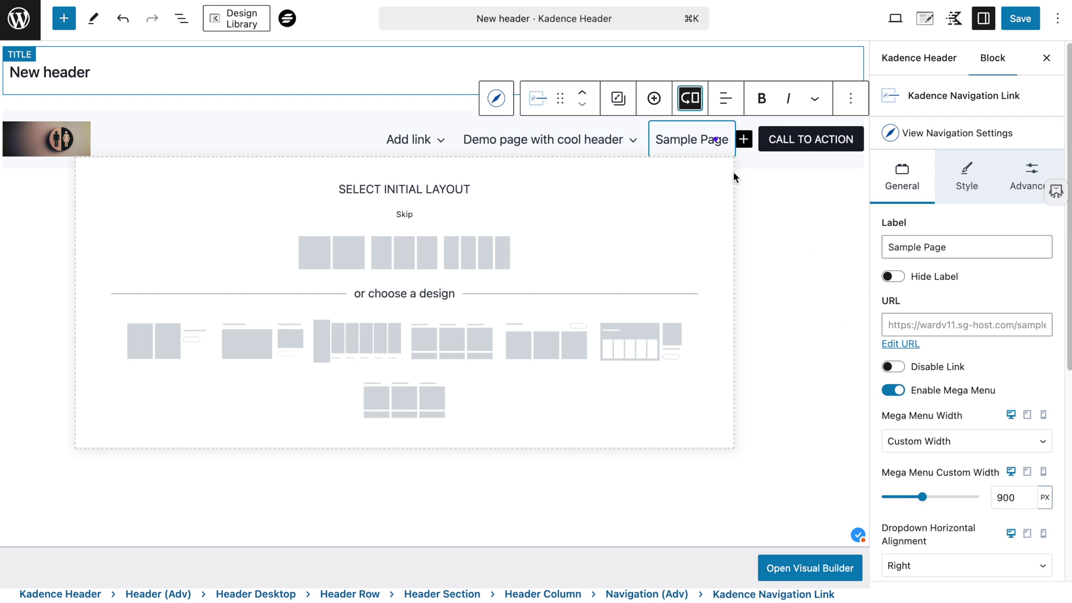
Apply the first ready-made design, with two link columns and a call-to-action column, to the Sample Page mega menu.
{"action": "scroll", "coordinate": [896, 424], "scroll_direction": "down", "scroll_amount": 1}
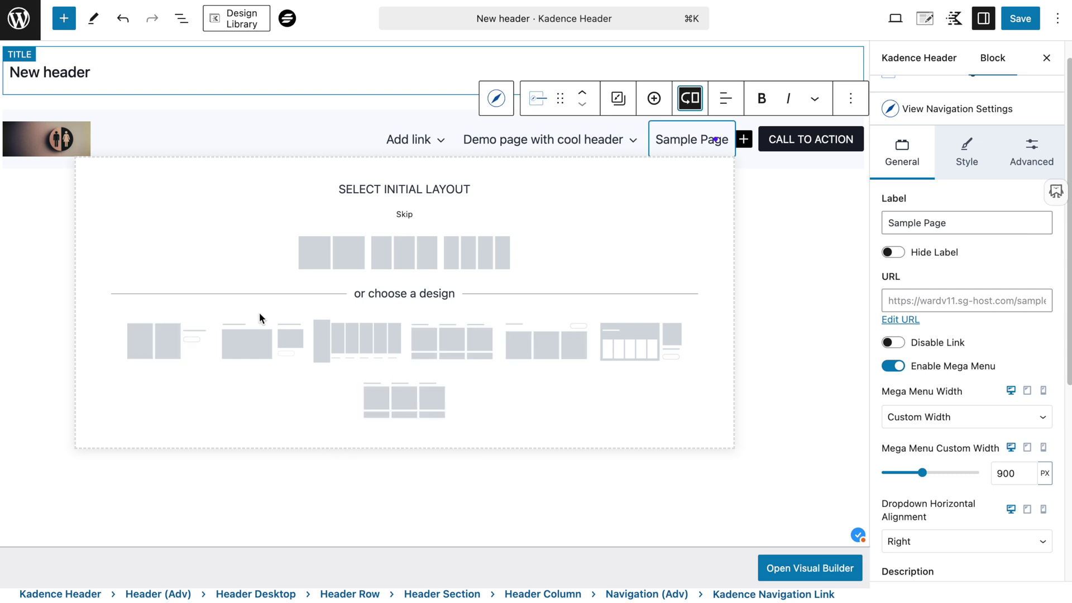
{"action": "left_click", "coordinate": [156, 349]}
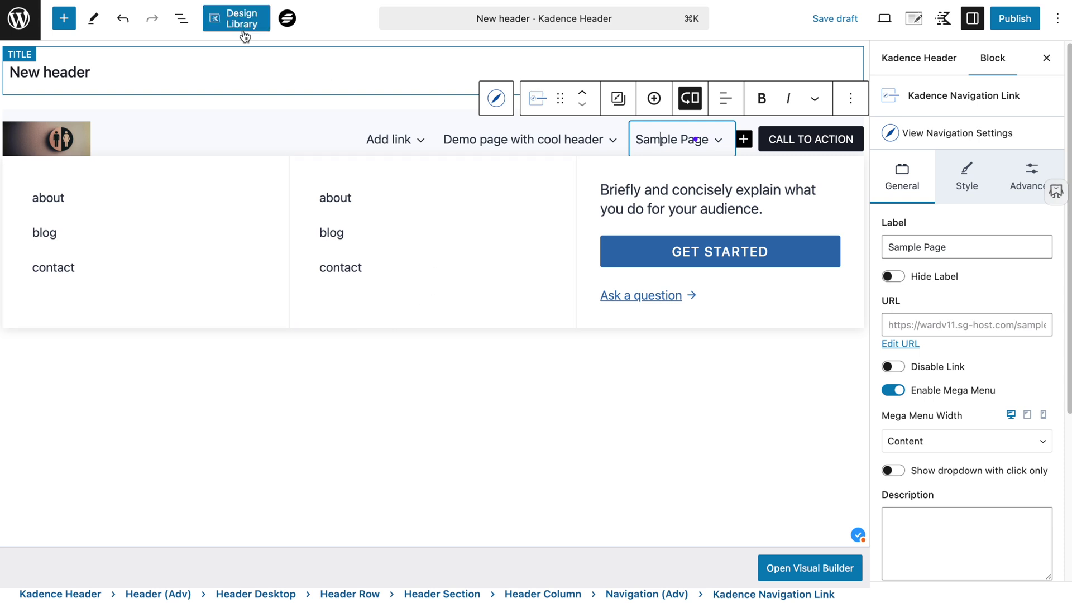
Select the mega menu's Row Layout in the block structure, try the wide-first-column layout and return to three equal columns.
{"action": "left_click", "coordinate": [180, 20]}
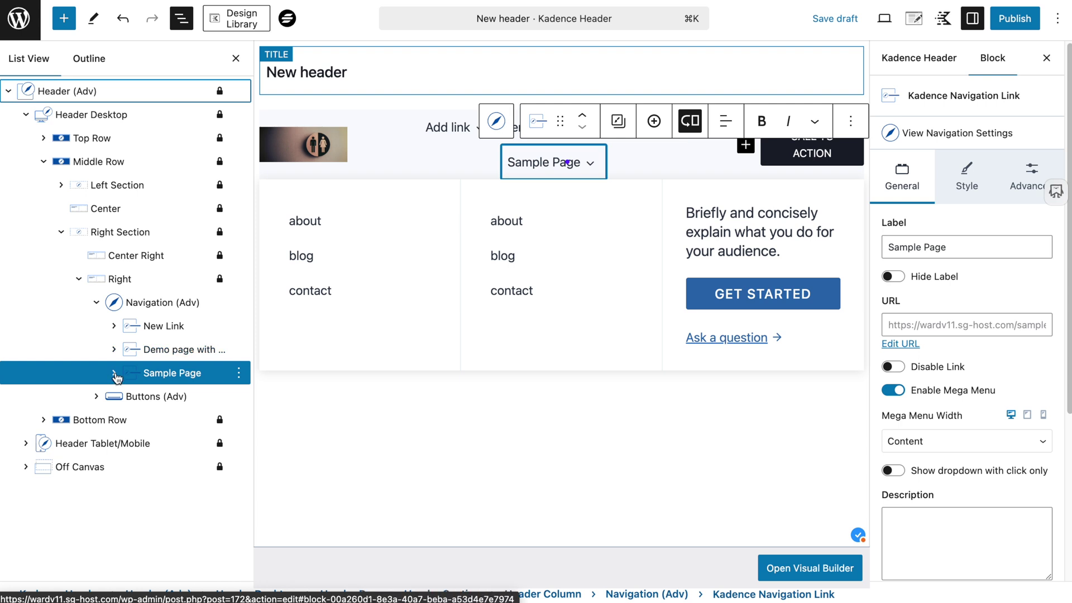
{"action": "left_click", "coordinate": [115, 374]}
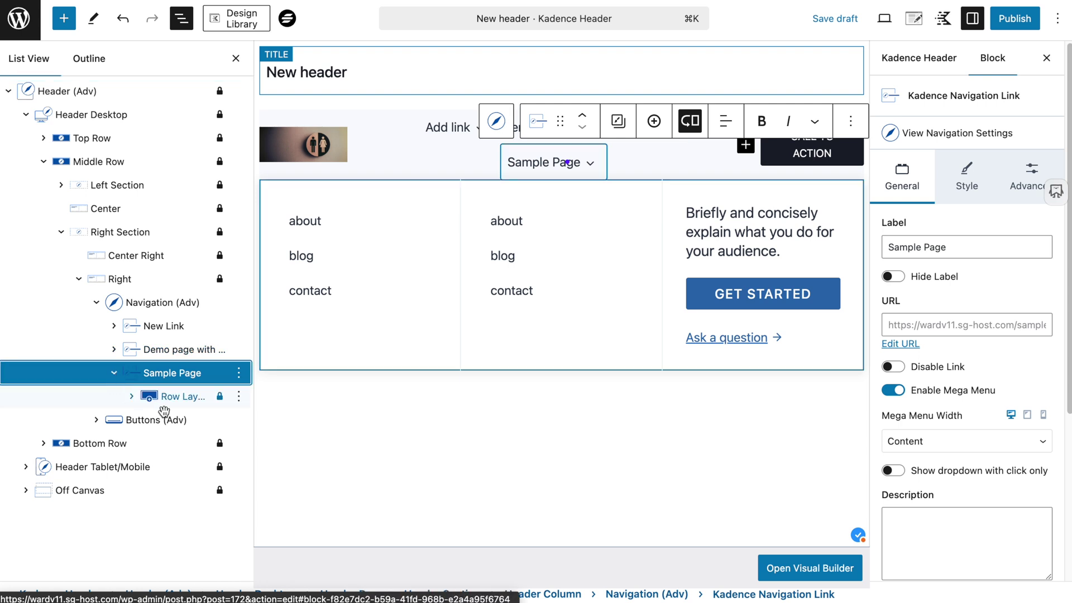
{"action": "left_click", "coordinate": [183, 398]}
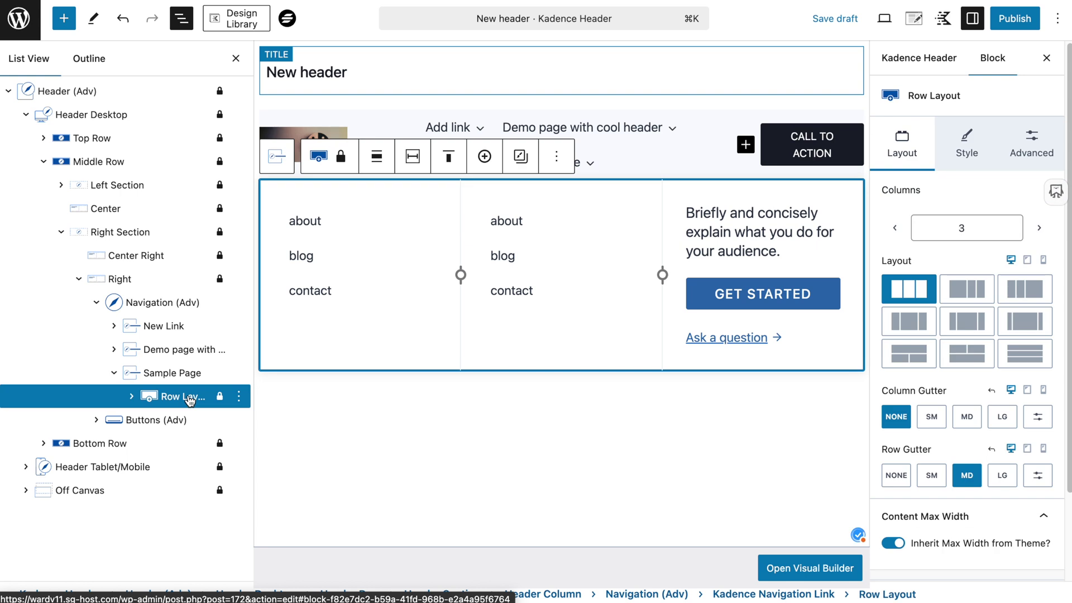
{"action": "left_click", "coordinate": [129, 396]}
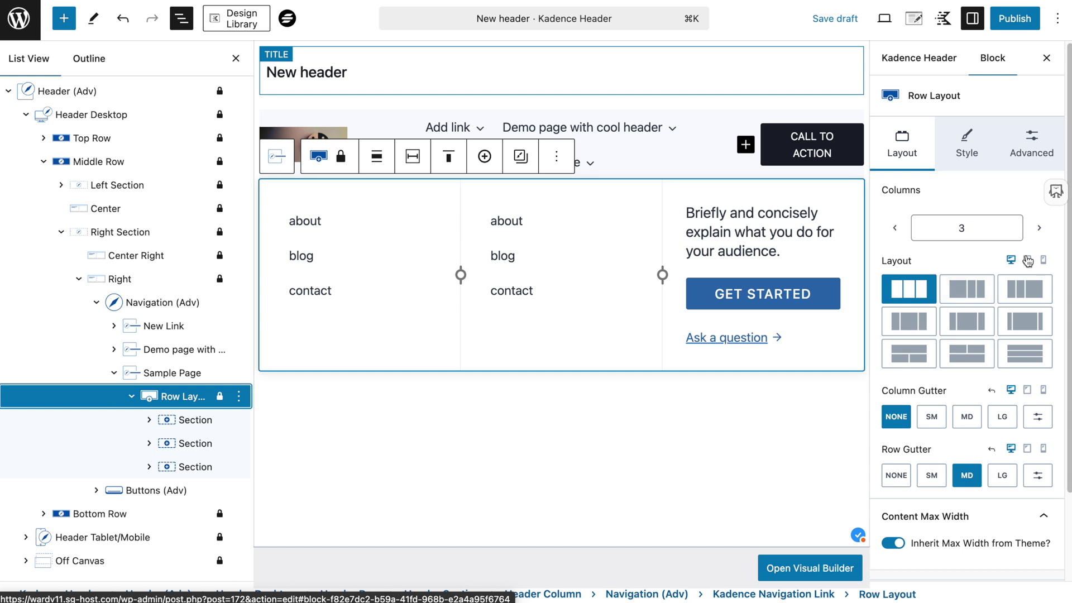
{"action": "left_click", "coordinate": [969, 295]}
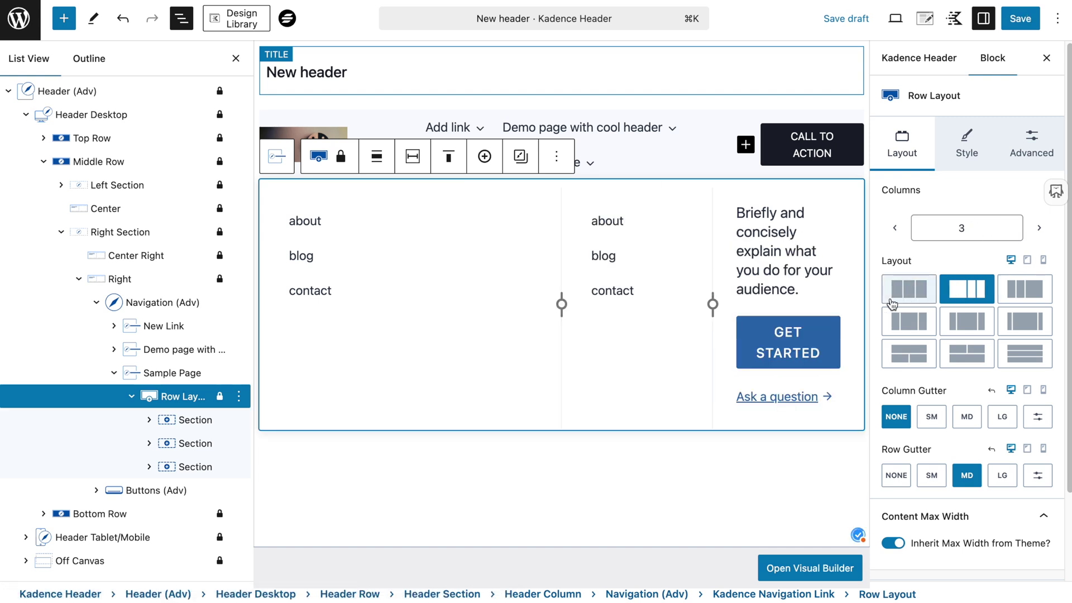
{"action": "left_click", "coordinate": [901, 302]}
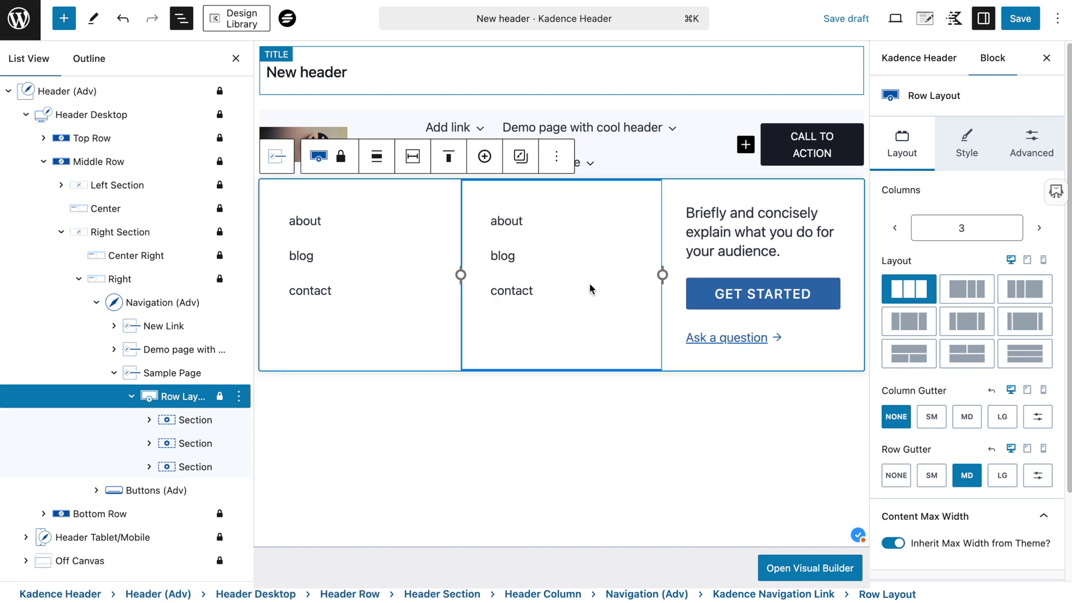
Assign the mega-2-nav-2 navigation to the Advanced Navigation block in the mega menu's first section.
{"action": "left_click", "coordinate": [150, 420]}
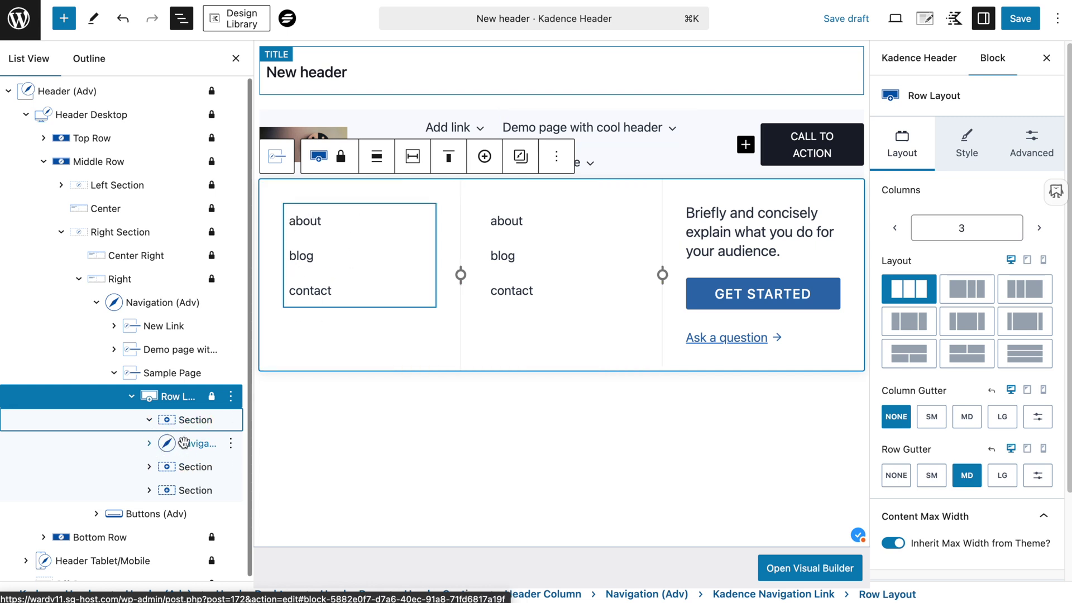
{"action": "left_click", "coordinate": [159, 446]}
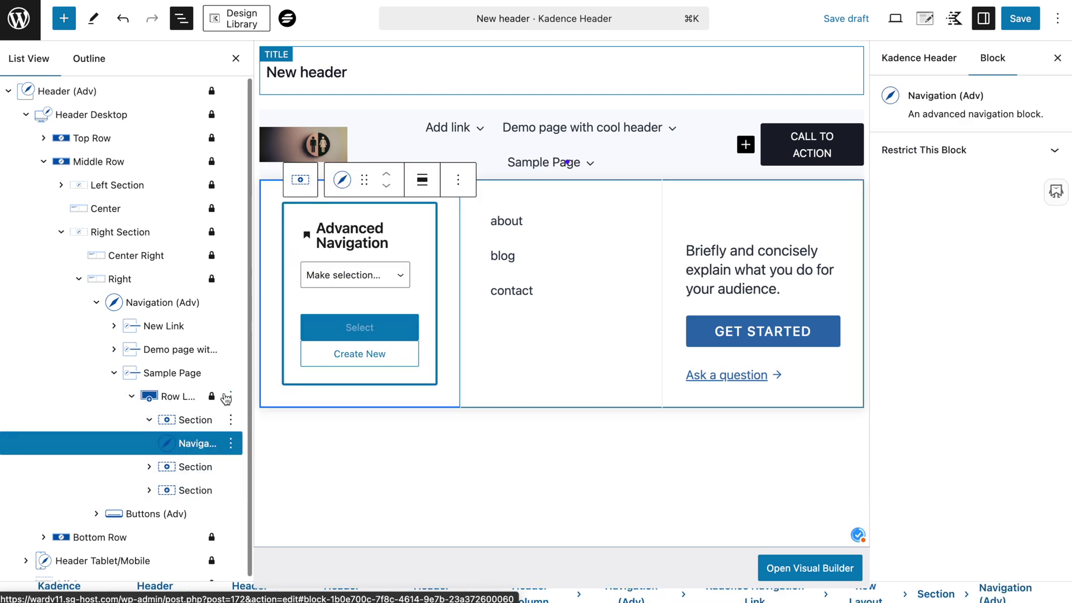
{"action": "left_click", "coordinate": [316, 274]}
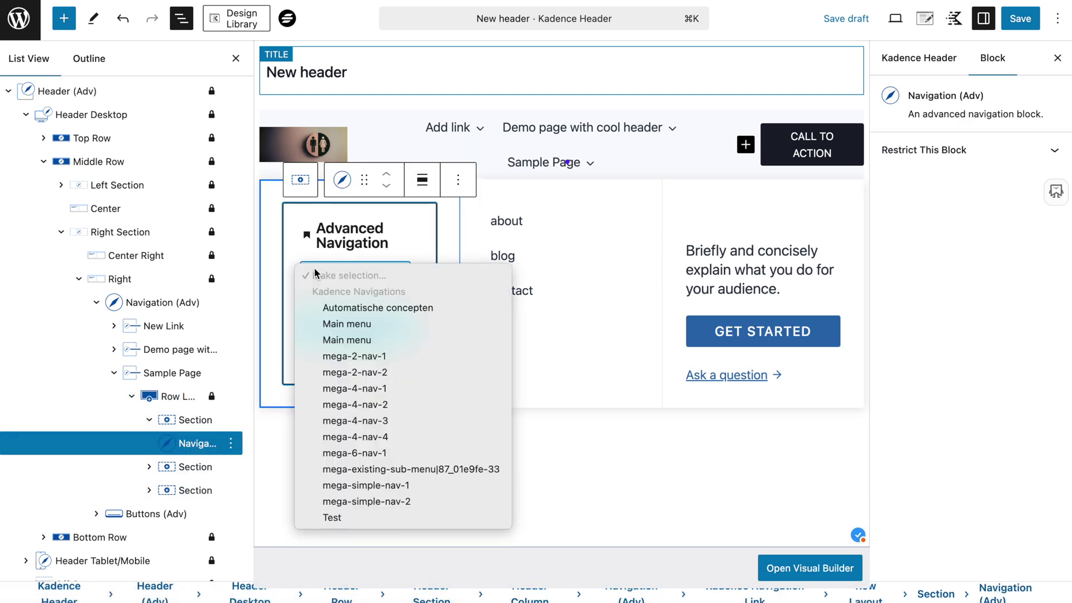
{"action": "left_click", "coordinate": [368, 519]}
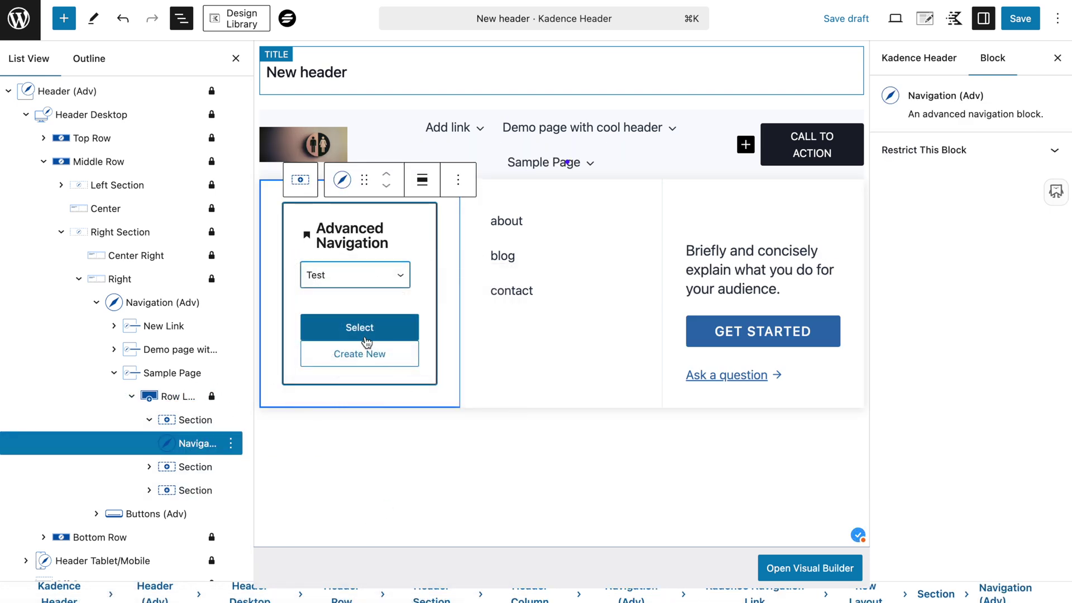
{"action": "left_click", "coordinate": [330, 271]}
{"action": "left_click", "coordinate": [320, 132]}
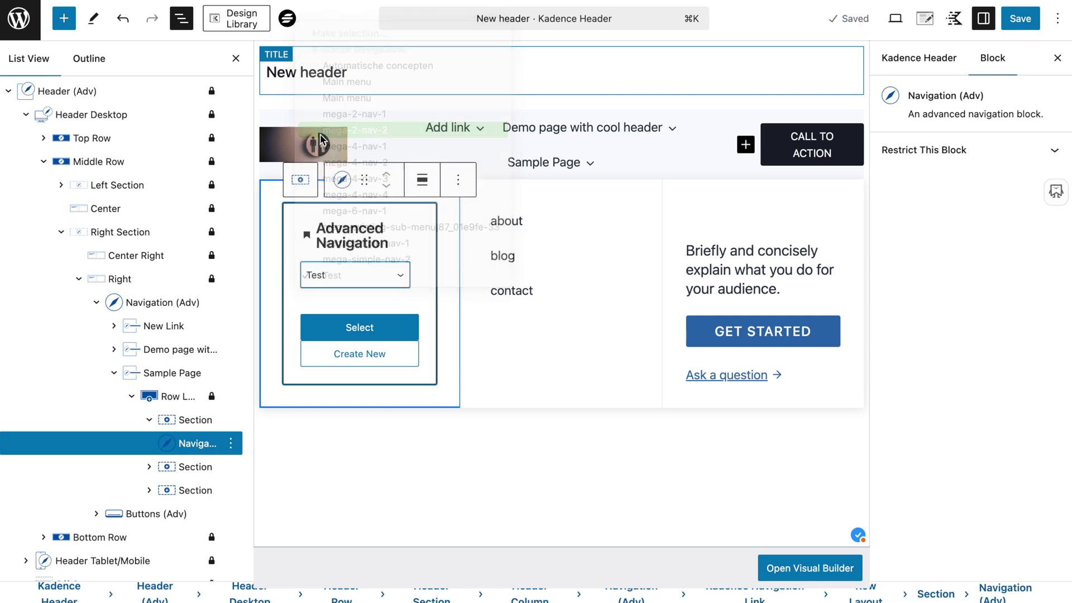
{"action": "left_click", "coordinate": [346, 328]}
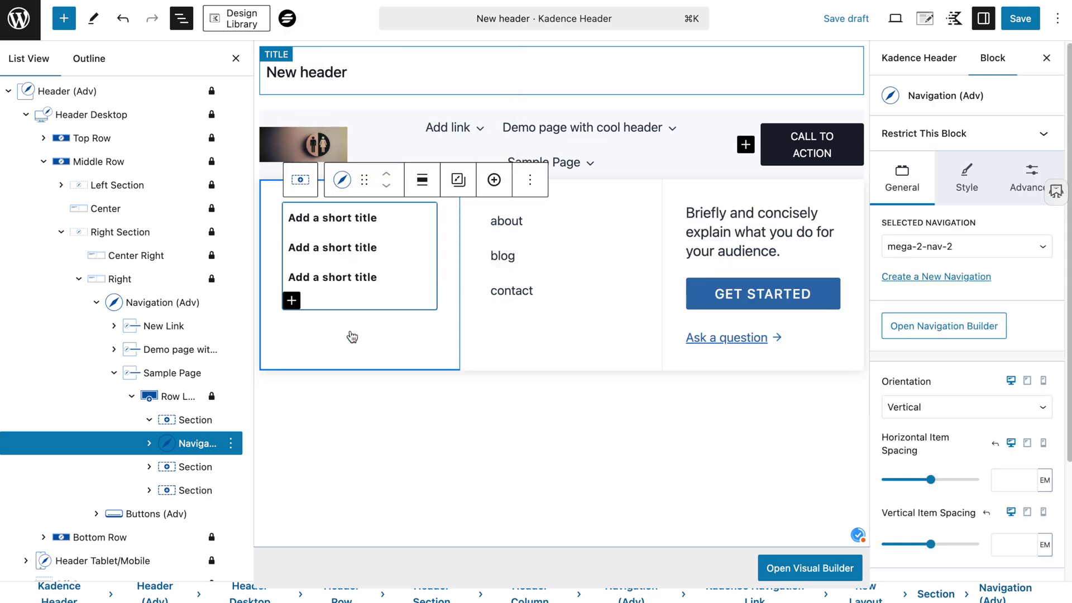
Review the general settings of the first link in the mega menu's first section and of its parent navigation.
{"action": "left_click", "coordinate": [327, 222]}
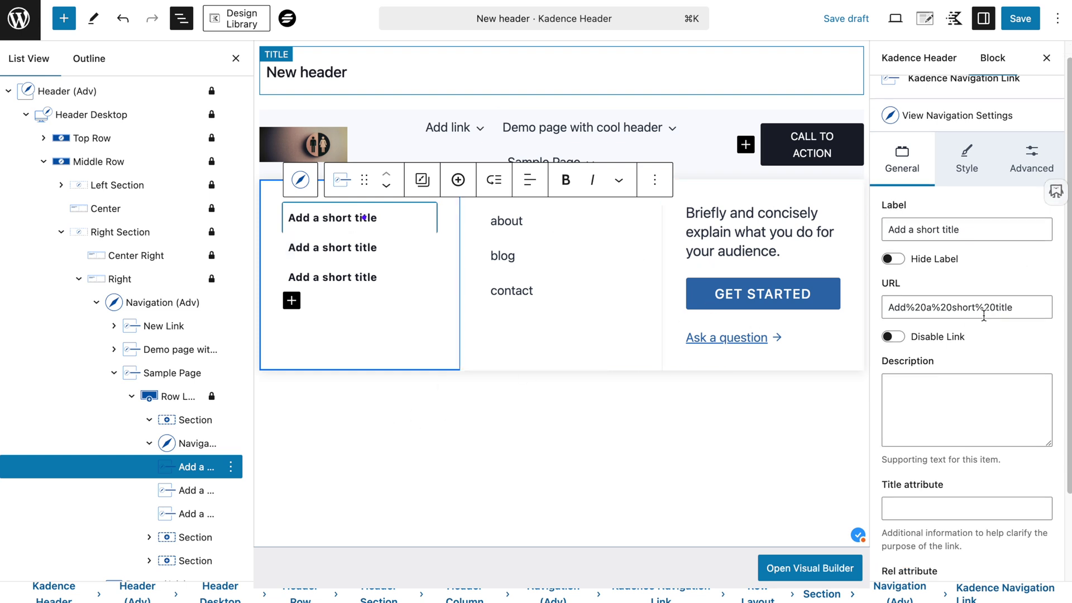
{"action": "scroll", "coordinate": [983, 314], "scroll_direction": "down", "scroll_amount": 3}
{"action": "scroll", "coordinate": [983, 314], "scroll_direction": "up", "scroll_amount": 3}
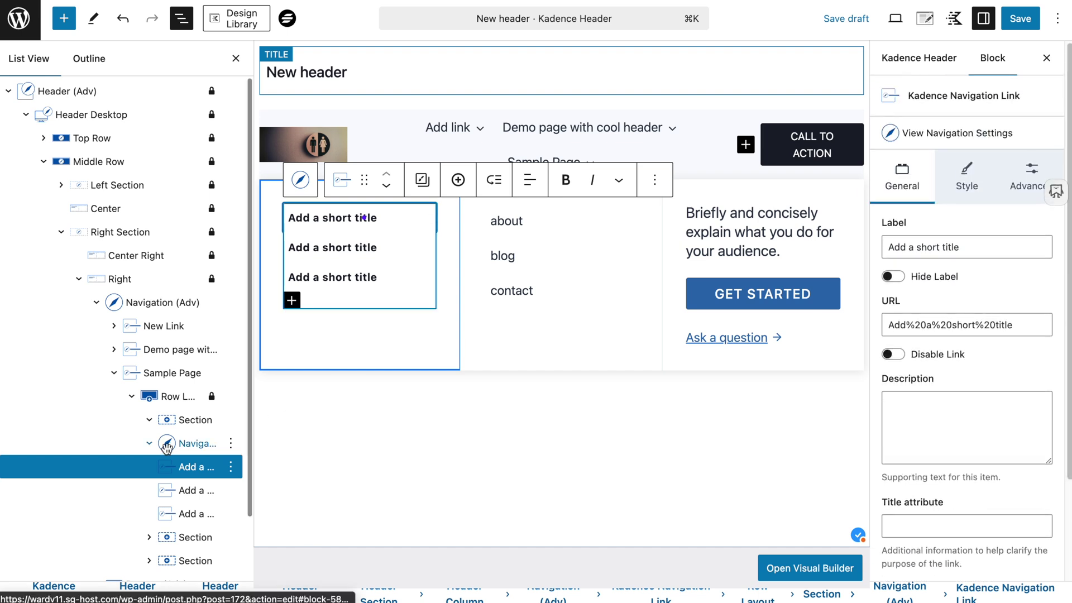
{"action": "left_click", "coordinate": [301, 179]}
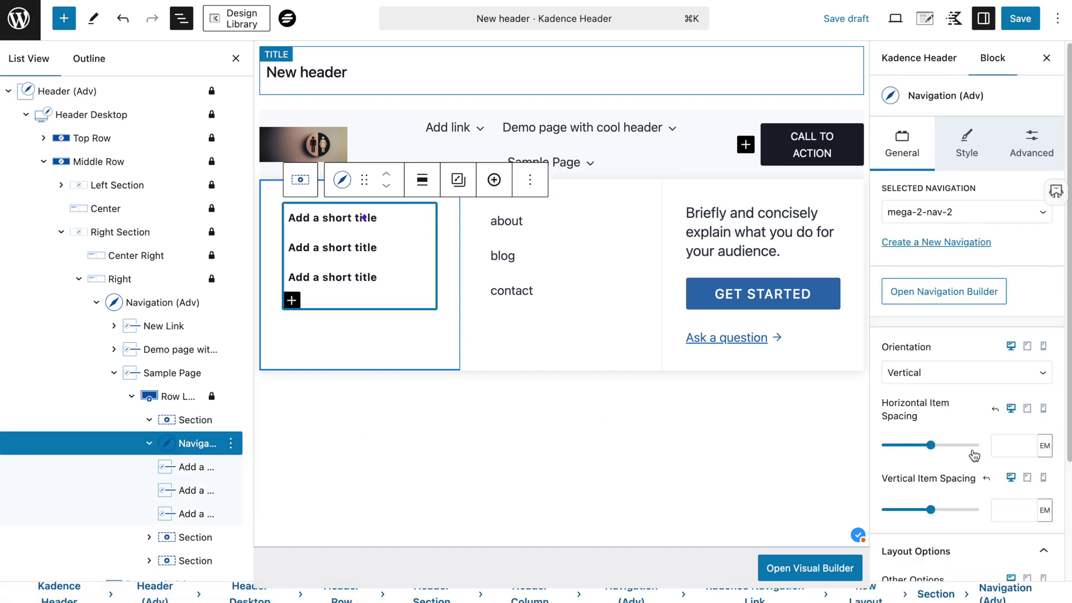
{"action": "scroll", "coordinate": [973, 455], "scroll_direction": "down", "scroll_amount": 2}
{"action": "scroll", "coordinate": [964, 363], "scroll_direction": "down", "scroll_amount": 3}
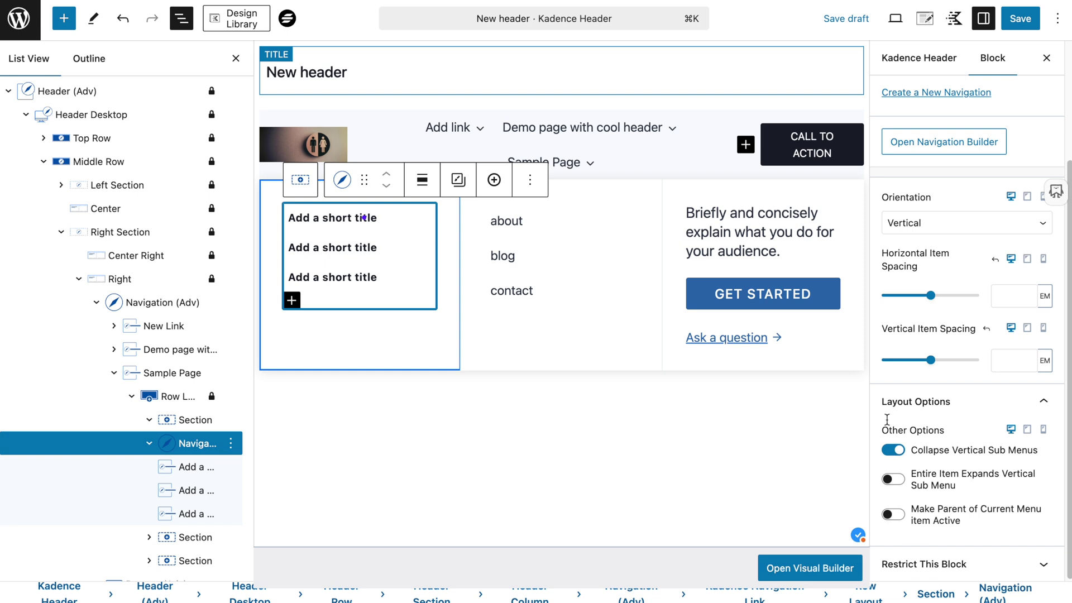
{"action": "scroll", "coordinate": [897, 413], "scroll_direction": "up", "scroll_amount": 3}
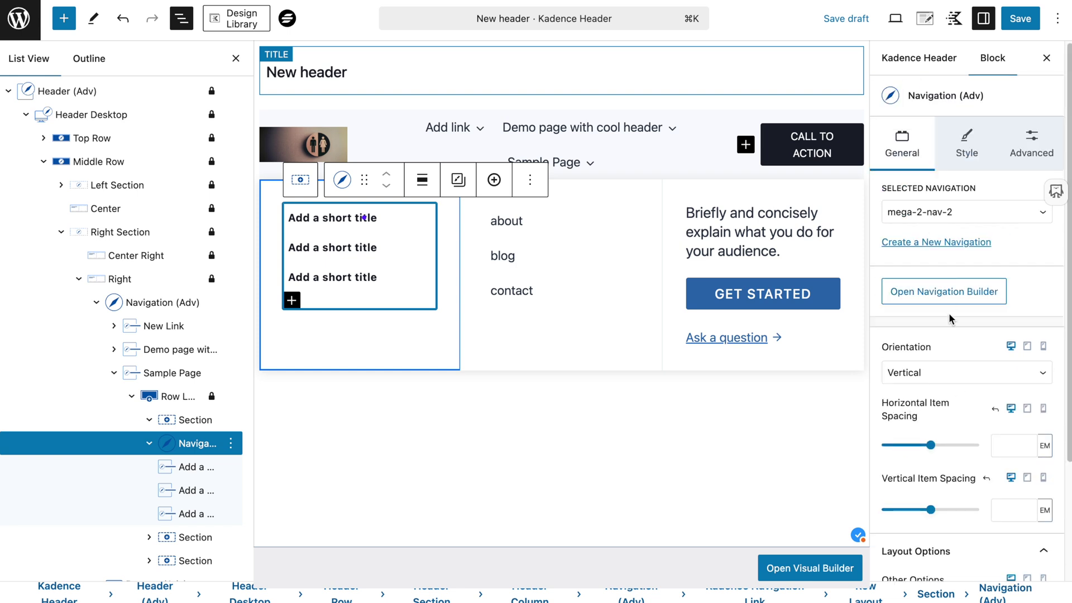
Try white as the normal colour of this navigation's items, and restore the dark palette colour 1A202C.
{"action": "left_click", "coordinate": [962, 159]}
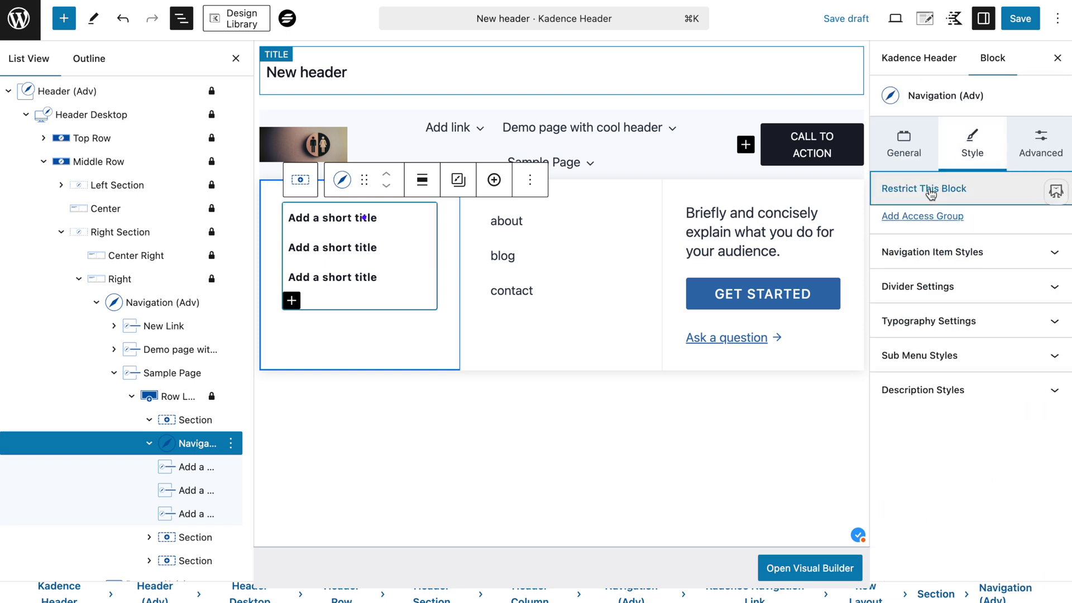
{"action": "left_click", "coordinate": [931, 223]}
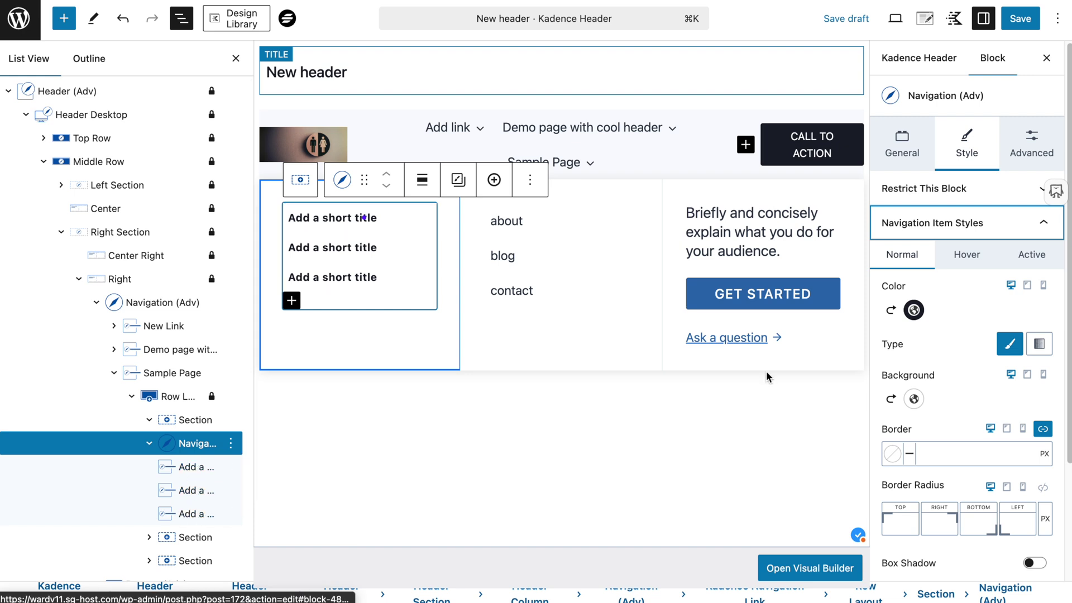
{"action": "left_click", "coordinate": [914, 310]}
{"action": "left_click", "coordinate": [897, 279]}
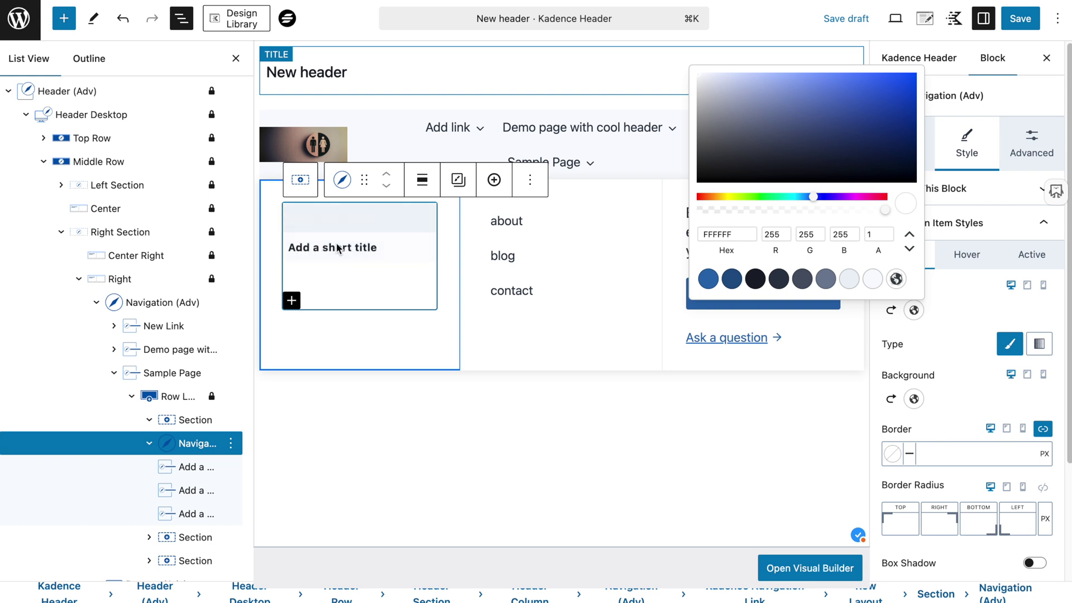
{"action": "left_click", "coordinate": [755, 279]}
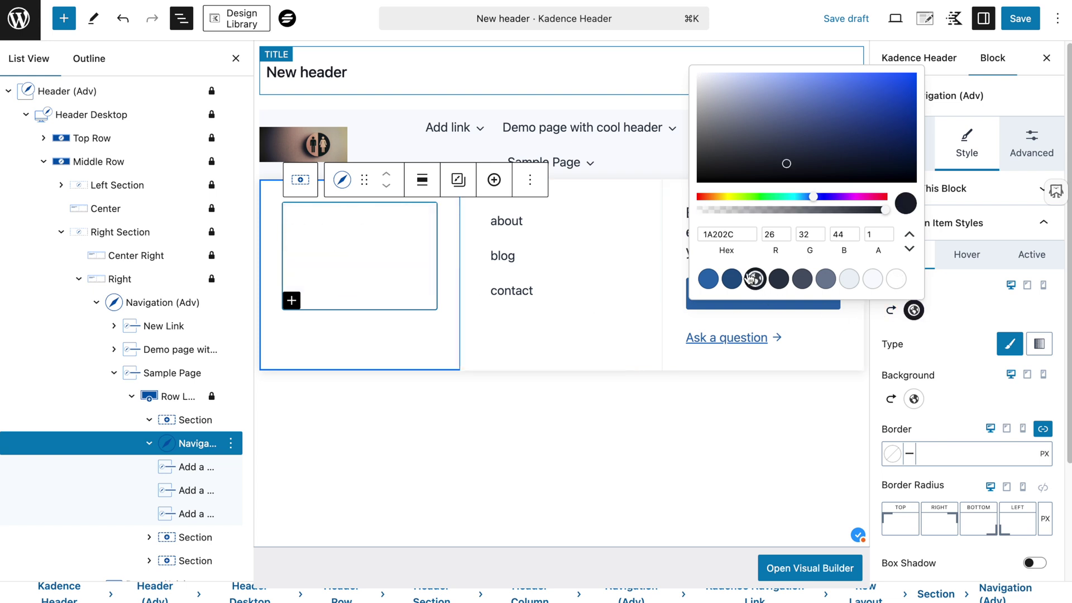
{"action": "left_click", "coordinate": [968, 338]}
Inspect the first link's style settings, and go through the other two links and their parent navigation.
{"action": "left_click", "coordinate": [363, 218]}
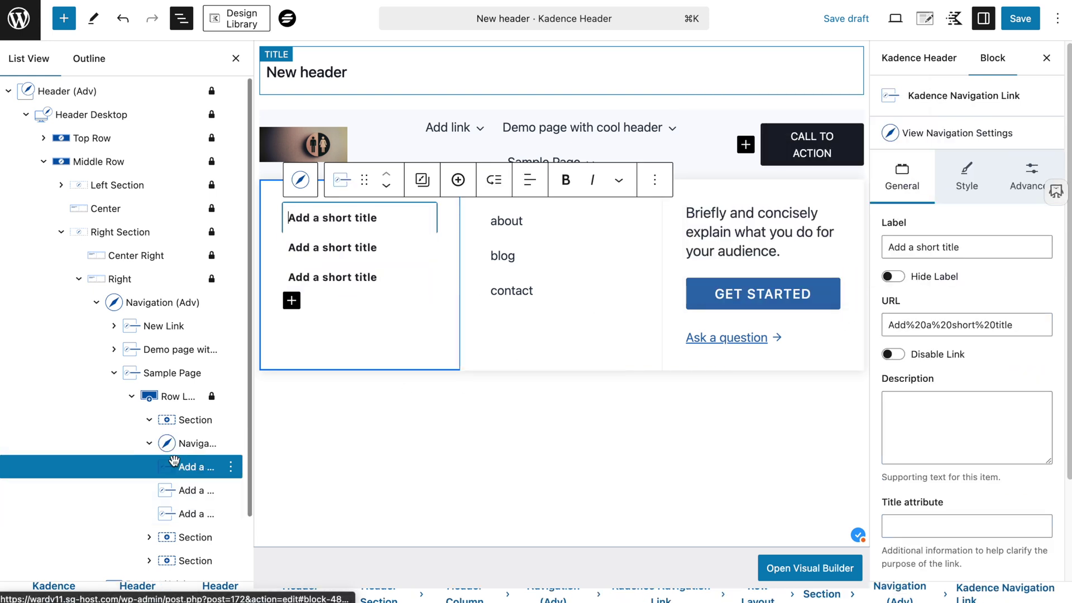
{"action": "left_click", "coordinate": [965, 176]}
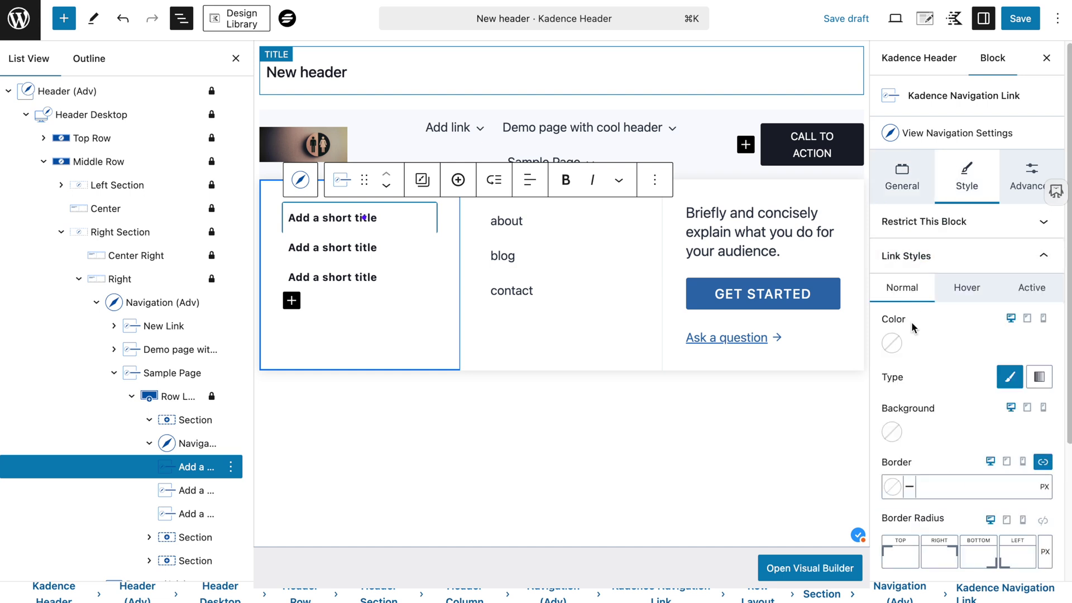
{"action": "left_click", "coordinate": [191, 490]}
{"action": "left_click", "coordinate": [192, 513]}
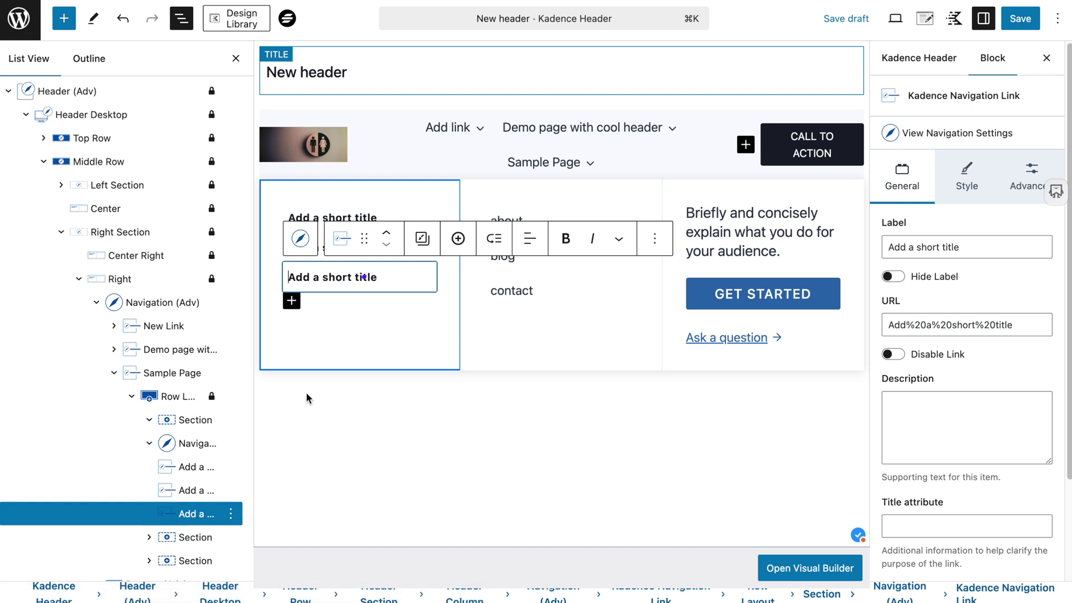
{"action": "left_click", "coordinate": [179, 445]}
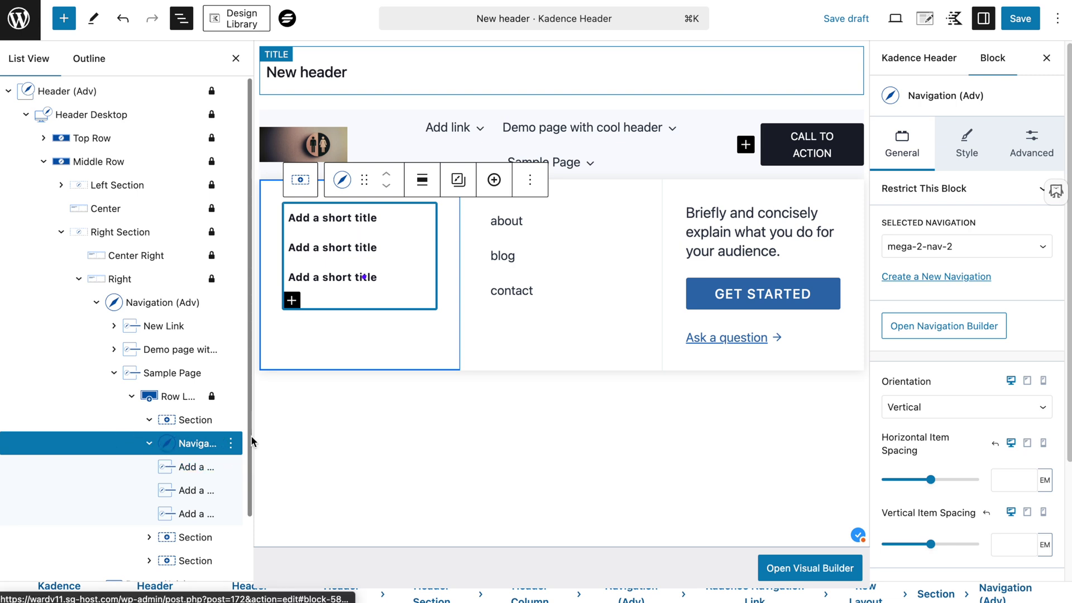
Set the normal text colour of the third "Add a short title" link to a blue palette colour.
{"action": "left_click", "coordinate": [337, 276]}
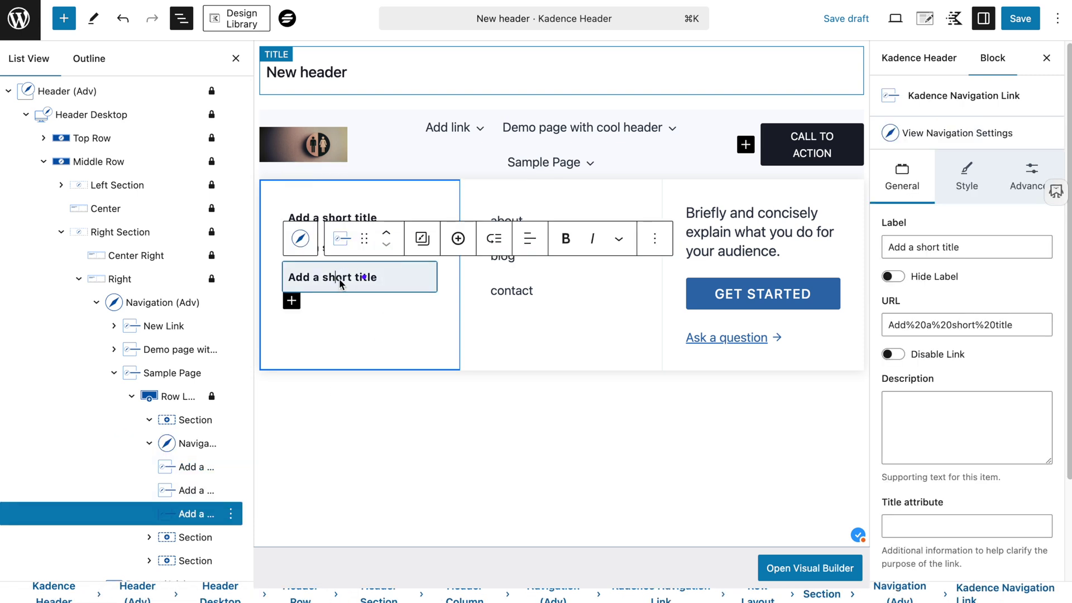
{"action": "left_click", "coordinate": [966, 177]}
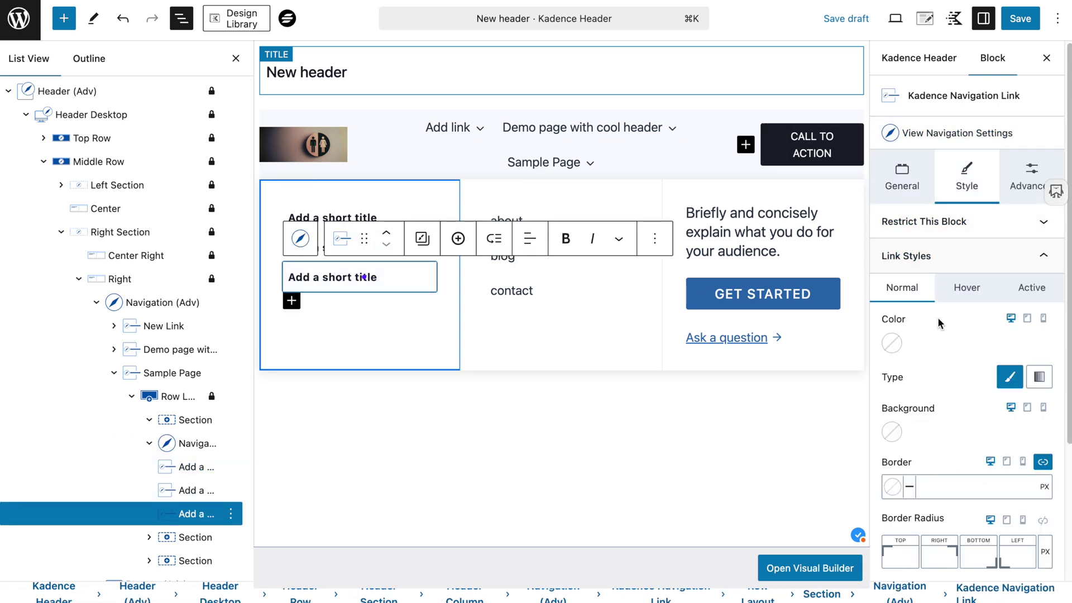
{"action": "left_click", "coordinate": [893, 343]}
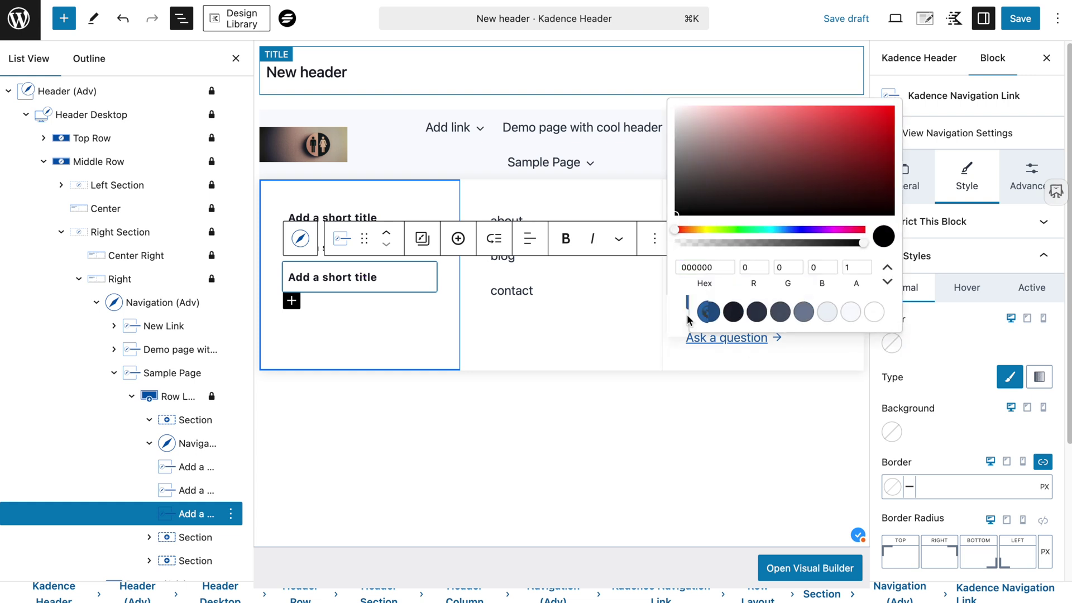
{"action": "left_click", "coordinate": [708, 312]}
{"action": "left_click", "coordinate": [958, 363]}
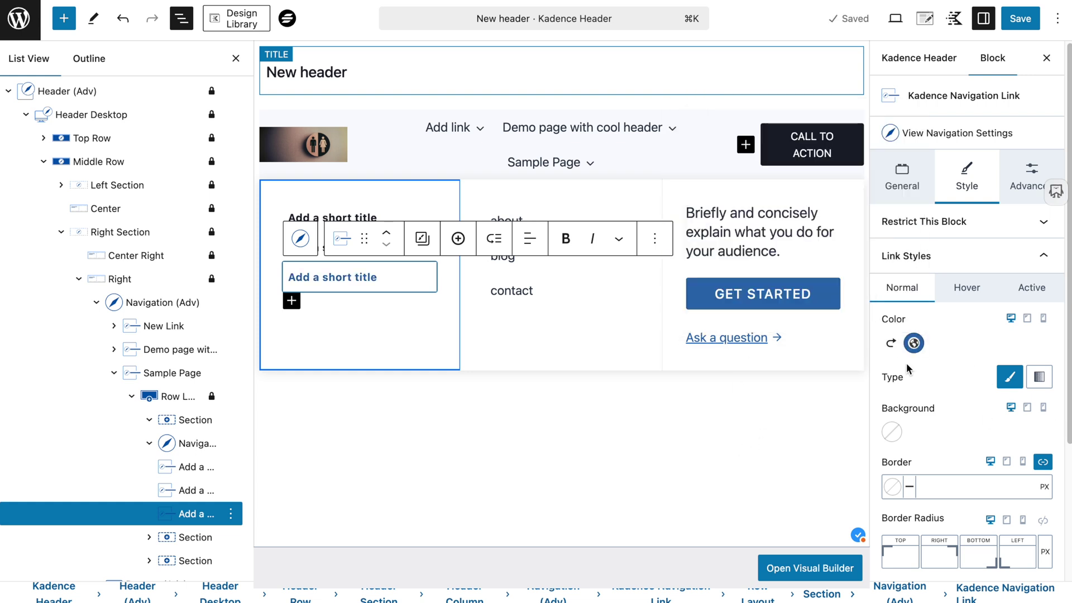
Close the block structure list and select the Sample Page link in the header navigation.
{"action": "left_click", "coordinate": [184, 468]}
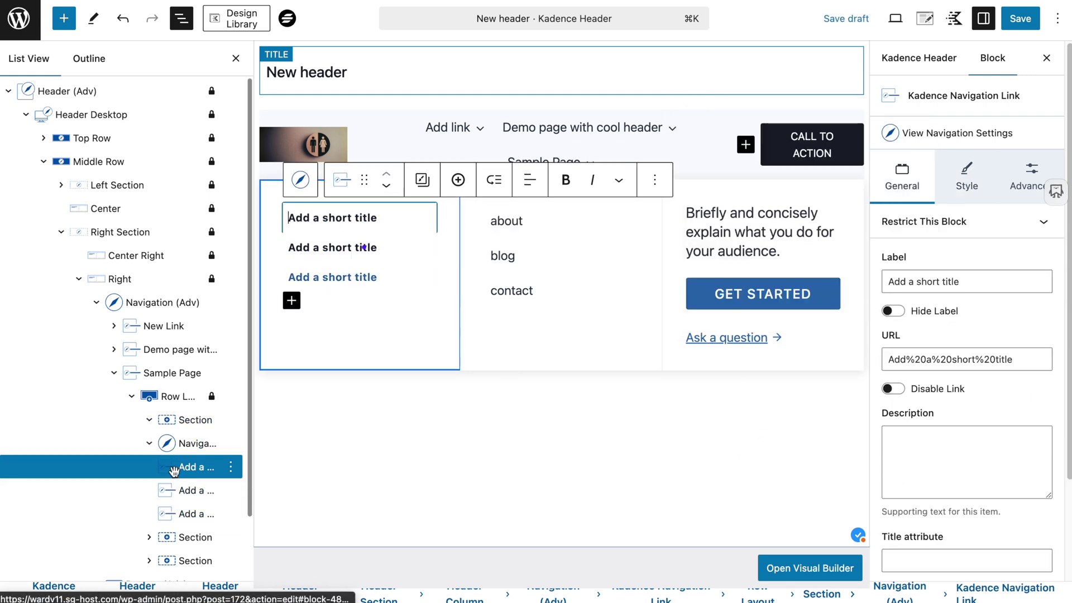
{"action": "left_click", "coordinate": [192, 513]}
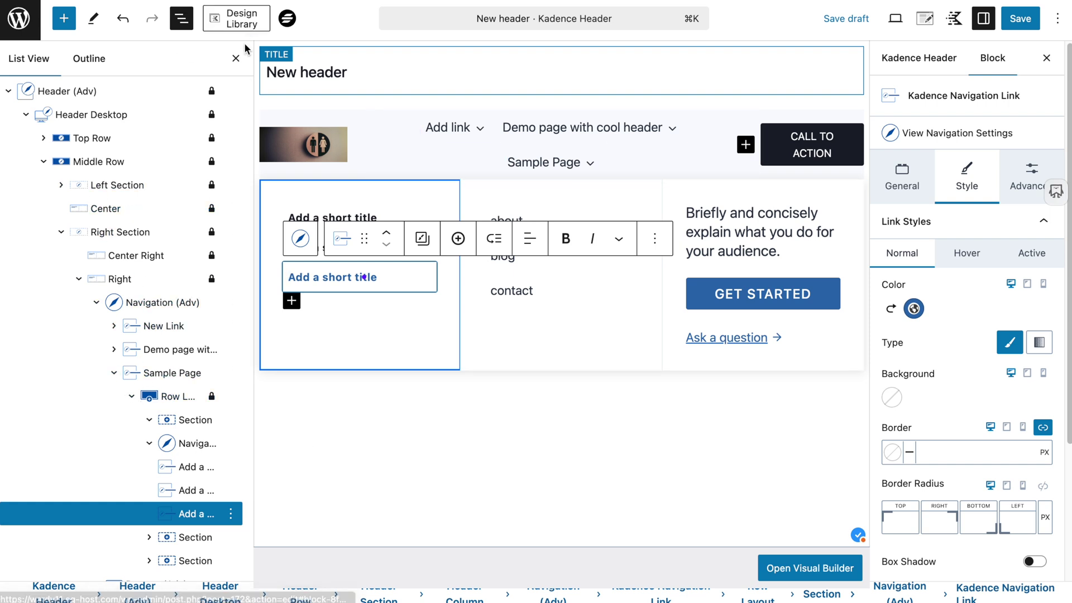
{"action": "left_click", "coordinate": [237, 58]}
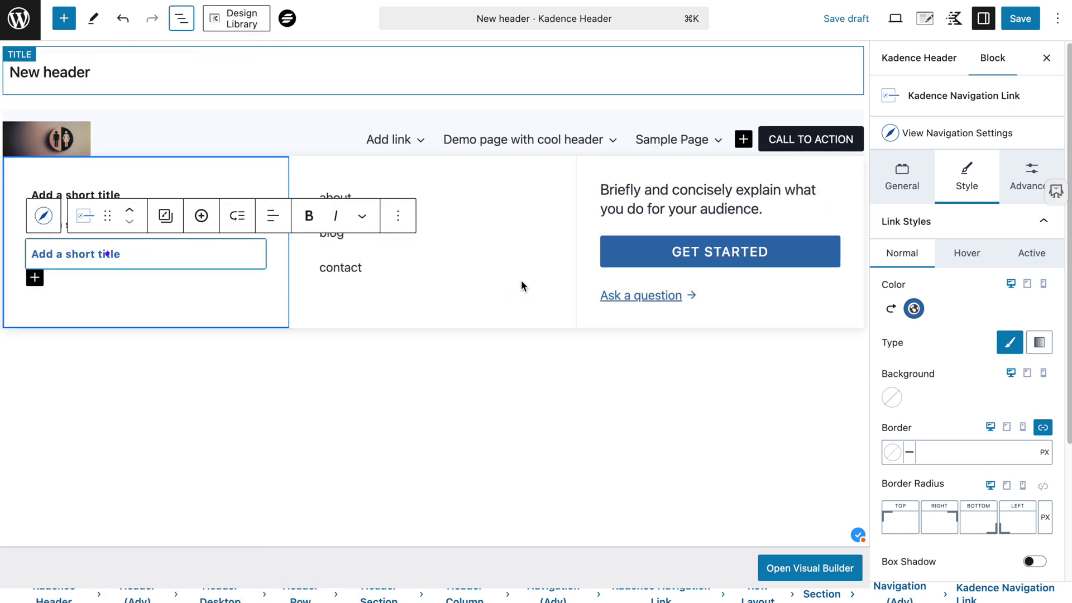
{"action": "left_click", "coordinate": [679, 138]}
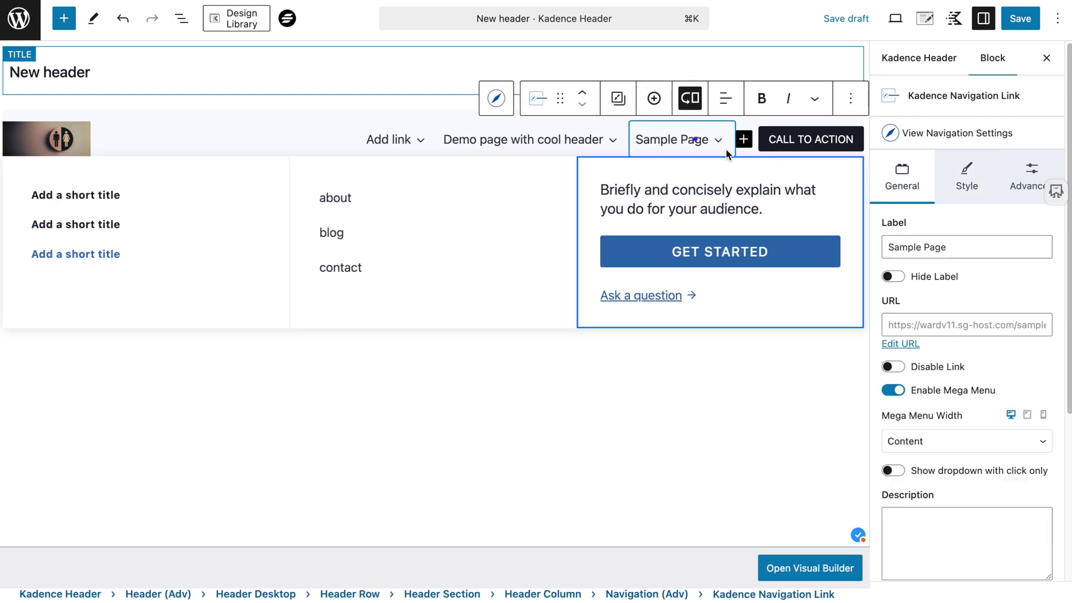
Review the mega menu width options of the Sample Page link, leaving Content selected.
{"action": "scroll", "coordinate": [1054, 394], "scroll_direction": "down", "scroll_amount": 2}
{"action": "scroll", "coordinate": [1054, 395], "scroll_direction": "down", "scroll_amount": 2}
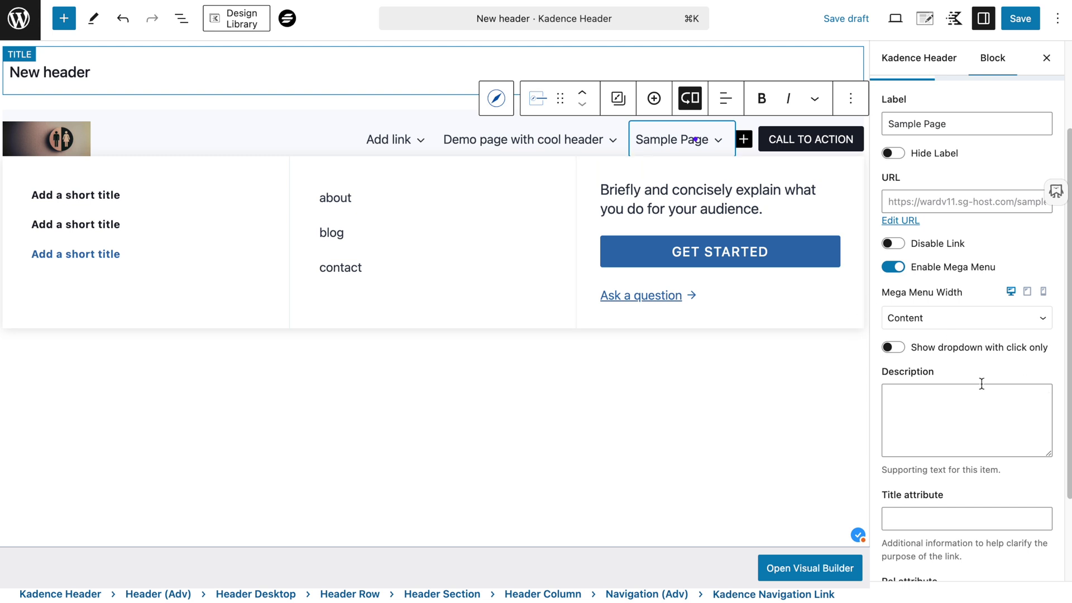
{"action": "left_click", "coordinate": [963, 324]}
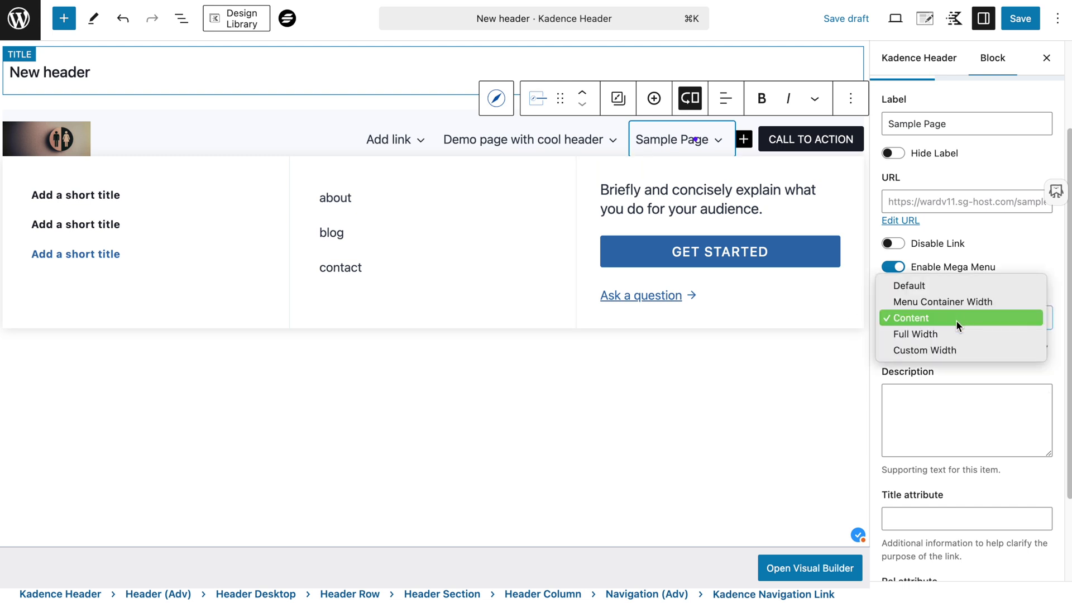
{"action": "left_click", "coordinate": [1017, 365]}
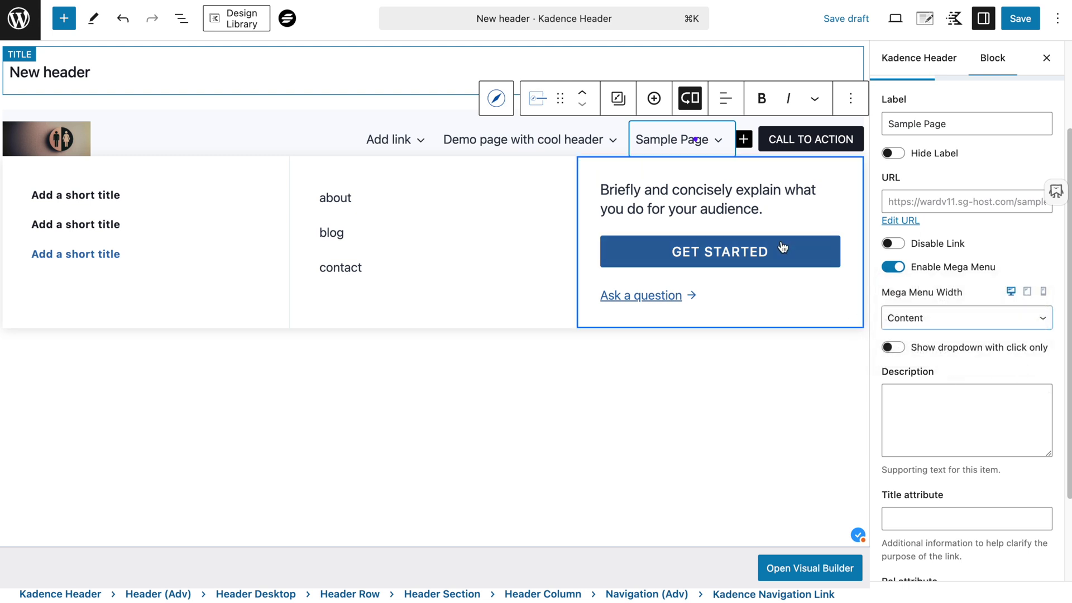
Save the new header together with its changed navigations, and open the live site in a new browser tab.
{"action": "left_click", "coordinate": [1018, 20]}
{"action": "left_click", "coordinate": [1017, 23]}
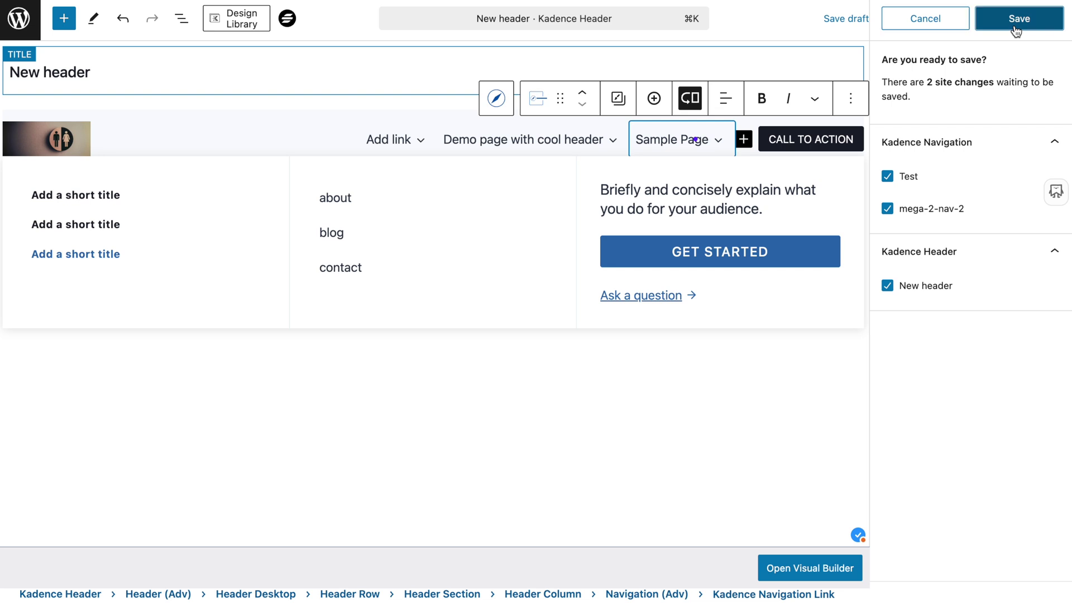
{"action": "left_click", "coordinate": [1016, 22]}
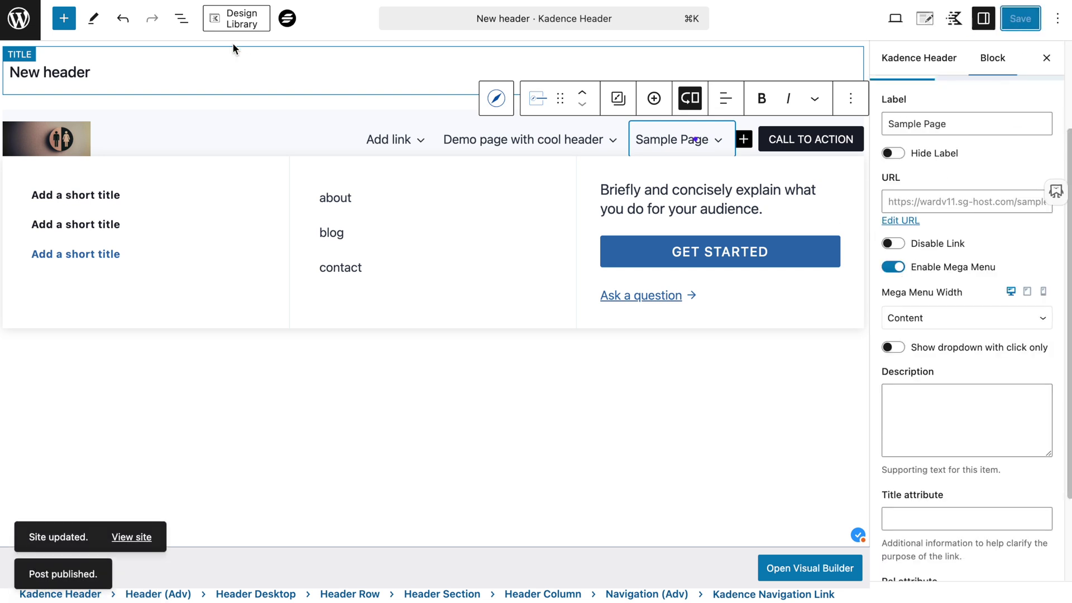
{"action": "right_click", "coordinate": [115, 536]}
{"action": "left_click", "coordinate": [172, 284]}
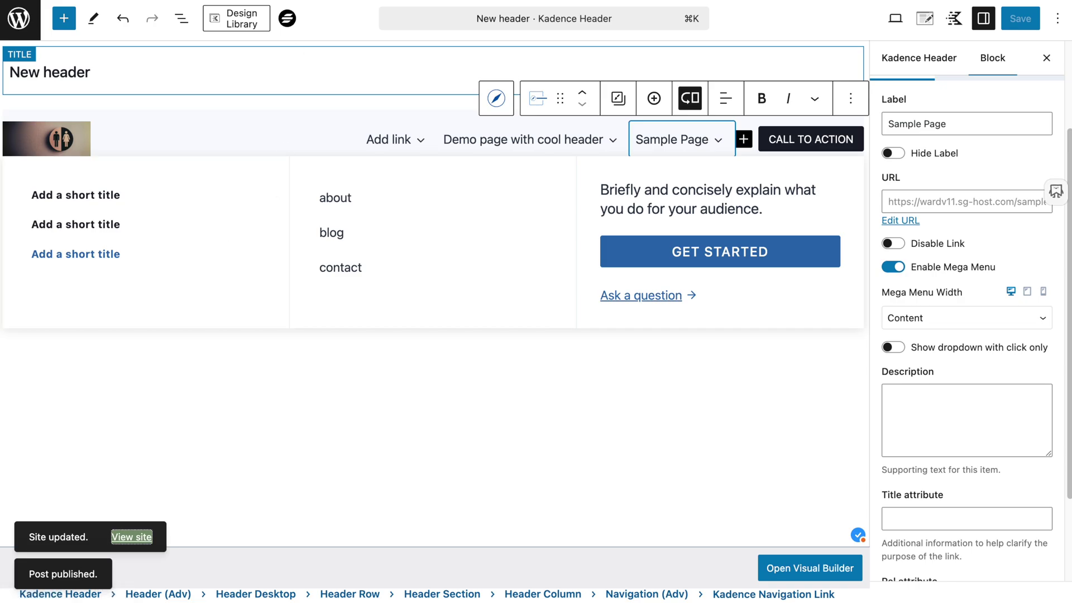
{"action": "key", "text": "ctrl+Tab"}
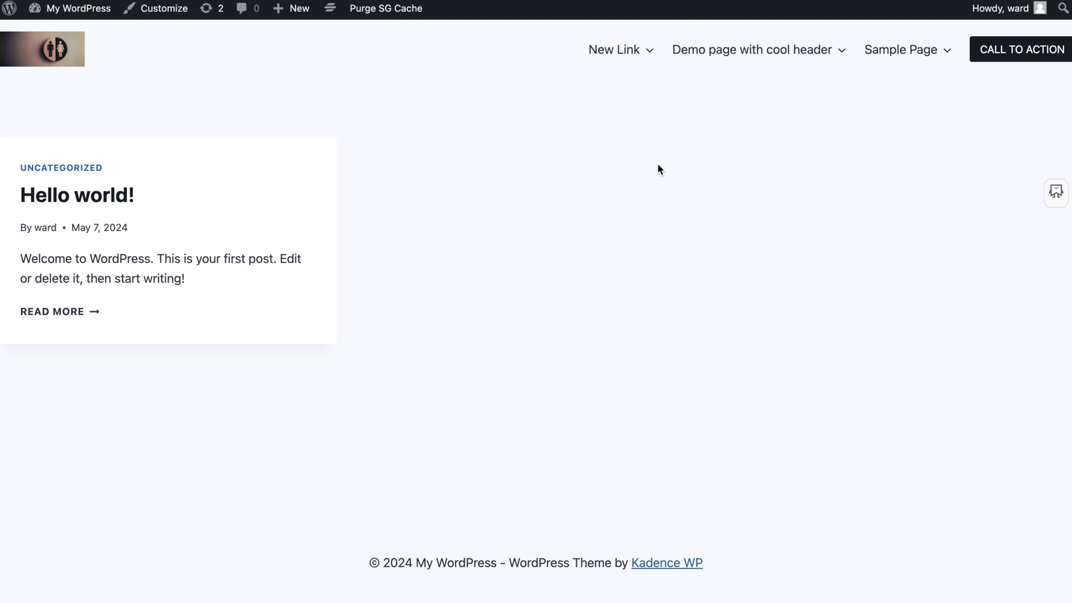
Open the Header settings in the site's theme customizer.
{"action": "left_click", "coordinate": [162, 9]}
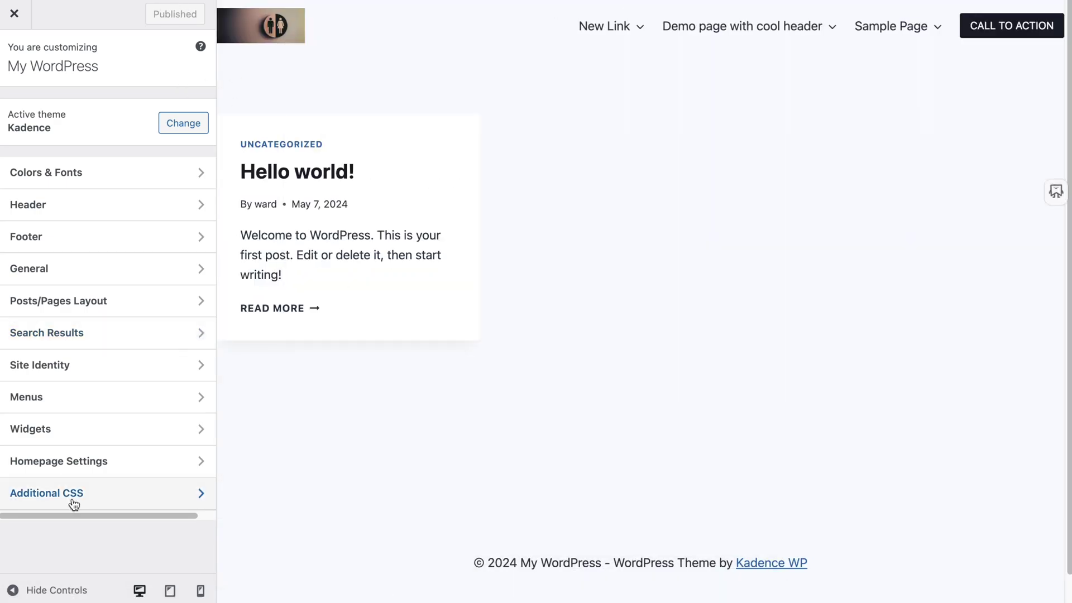
{"action": "left_click", "coordinate": [35, 204]}
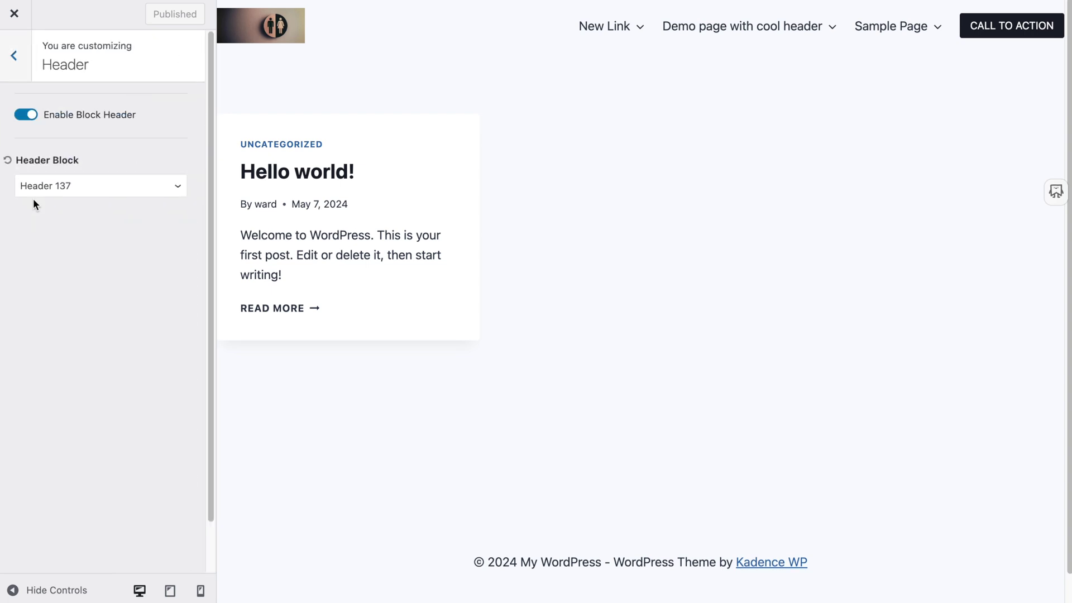
Try disabling the block header to look through the classic header builder's items, and enable it again.
{"action": "left_click", "coordinate": [25, 115]}
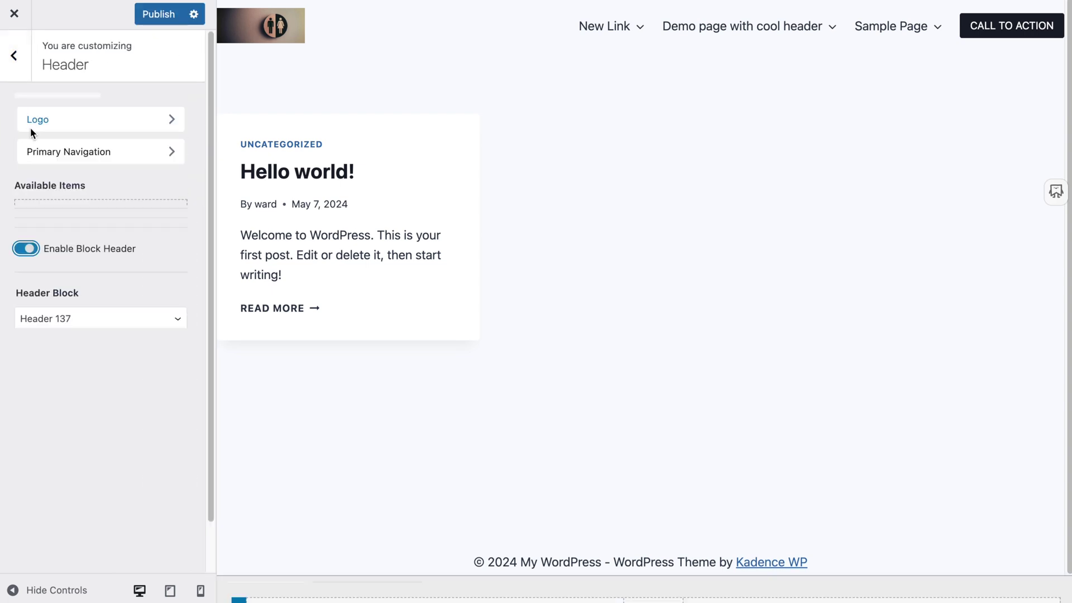
{"action": "scroll", "coordinate": [49, 391], "scroll_direction": "down", "scroll_amount": 6}
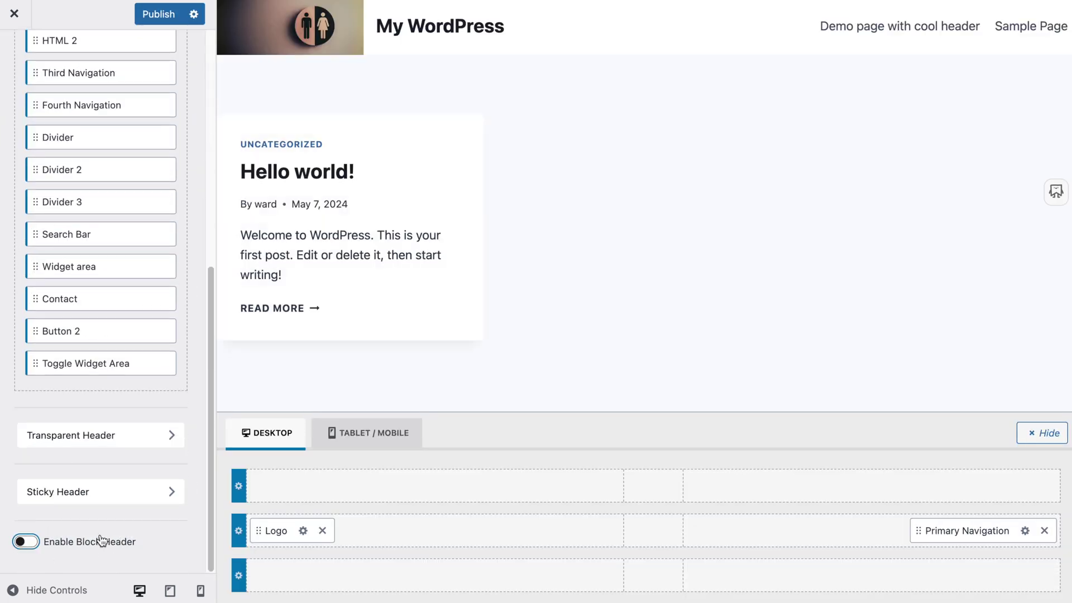
{"action": "scroll", "coordinate": [119, 503], "scroll_direction": "up", "scroll_amount": 8}
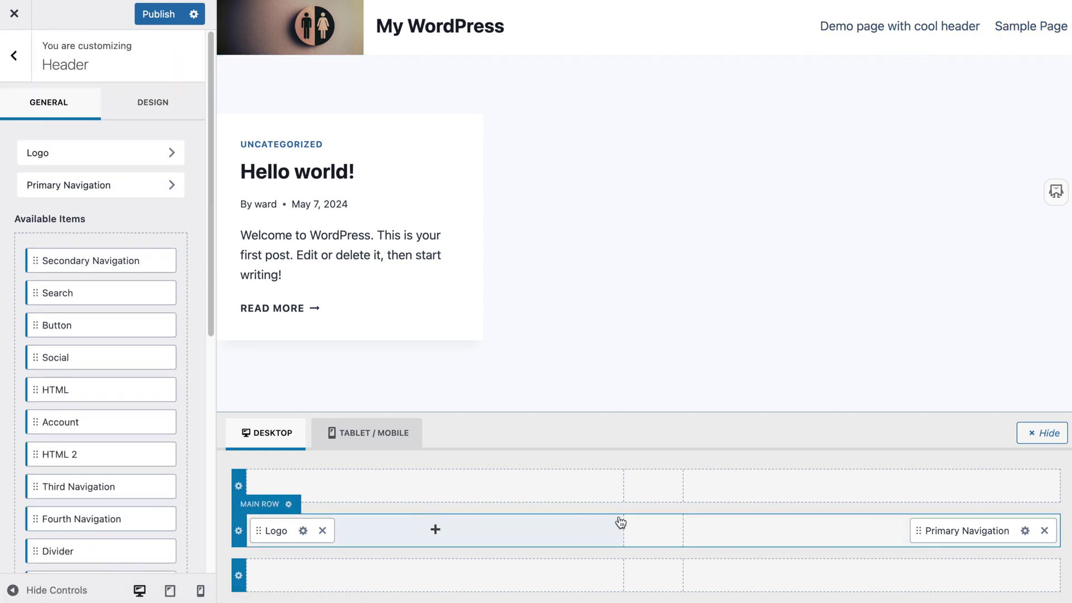
{"action": "scroll", "coordinate": [167, 502], "scroll_direction": "down", "scroll_amount": 8}
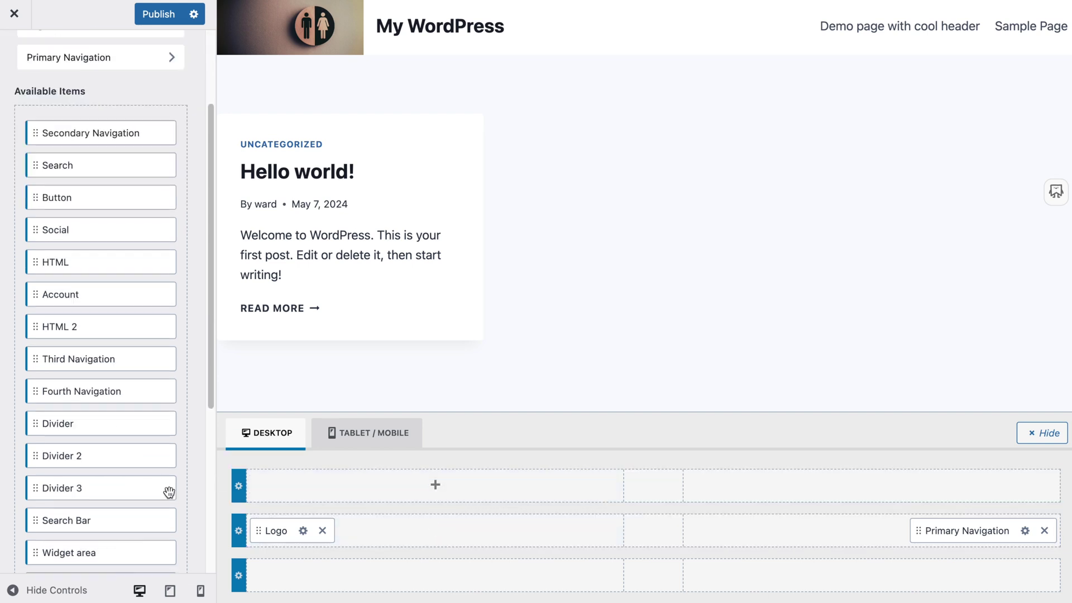
{"action": "left_click", "coordinate": [28, 542]}
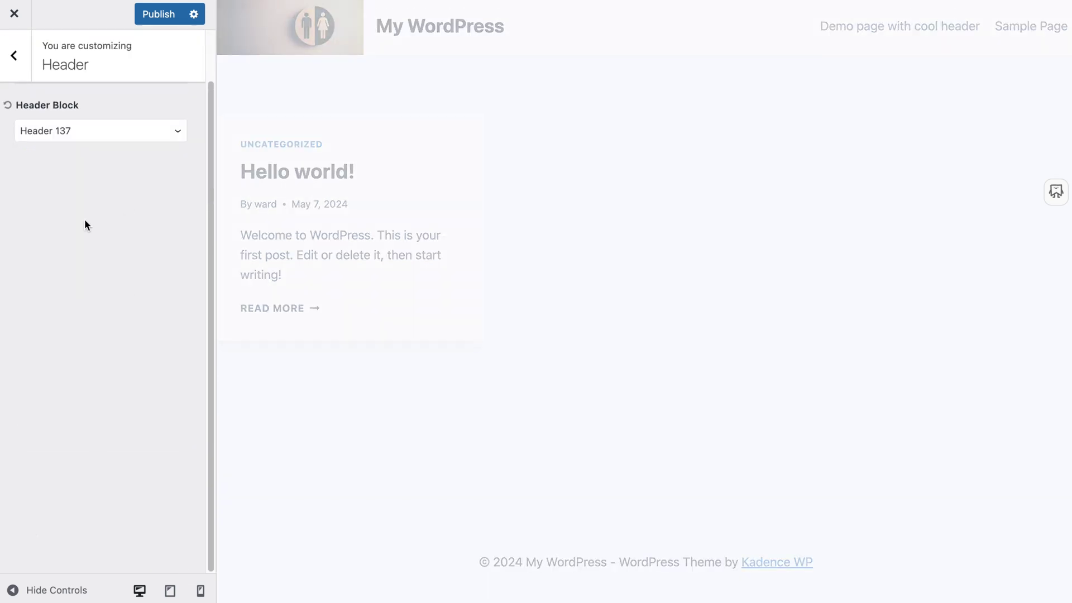
Assign "New header" as the site's header block, publish it, and view the Sample Page mega menu on the live site.
{"action": "left_click", "coordinate": [78, 139]}
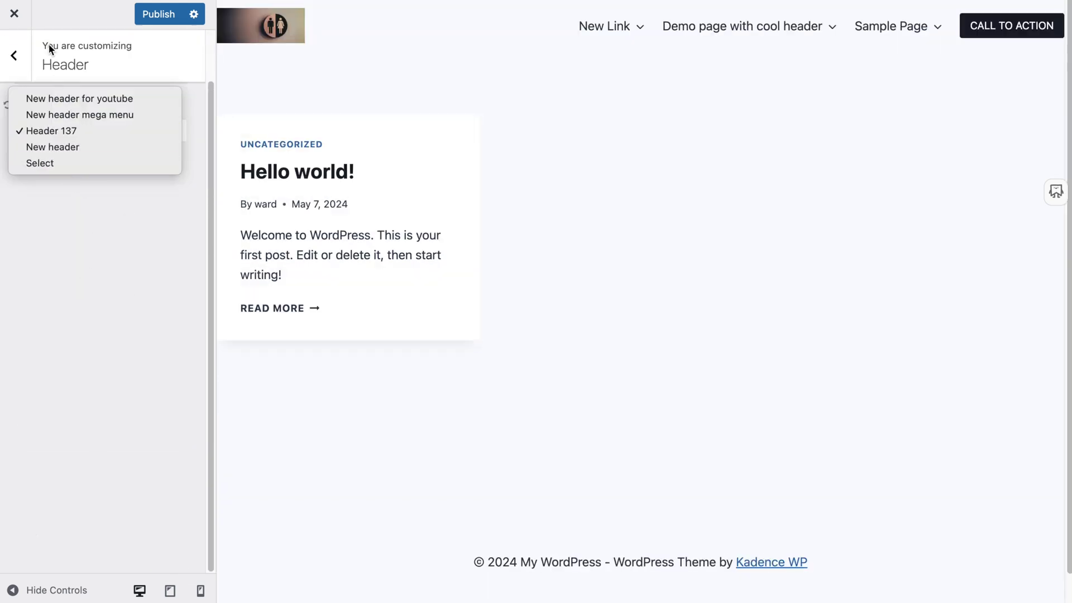
{"action": "left_click", "coordinate": [66, 146]}
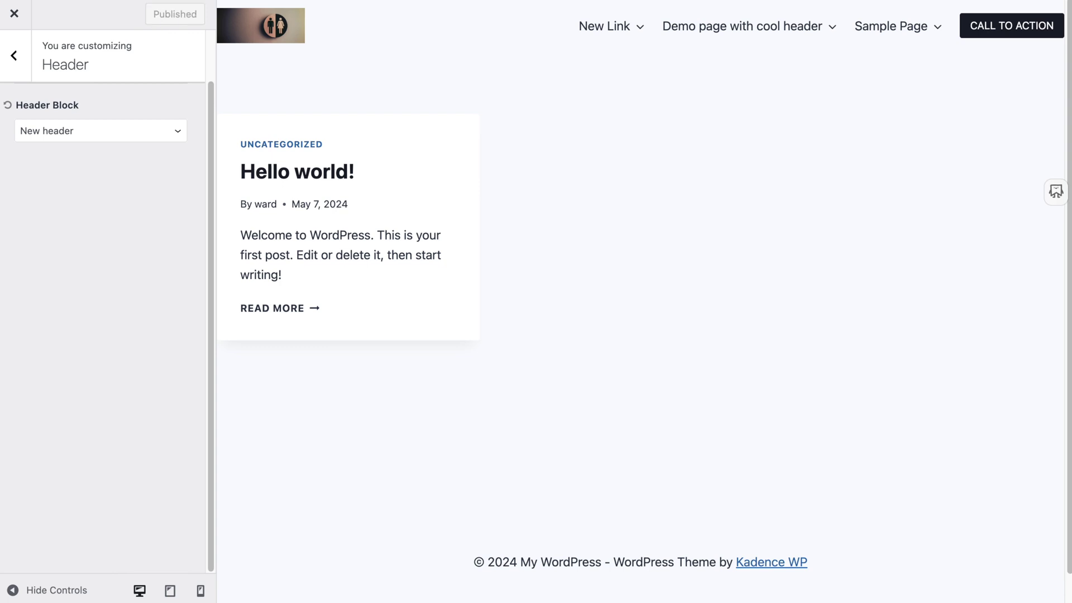
{"action": "left_click", "coordinate": [11, 16]}
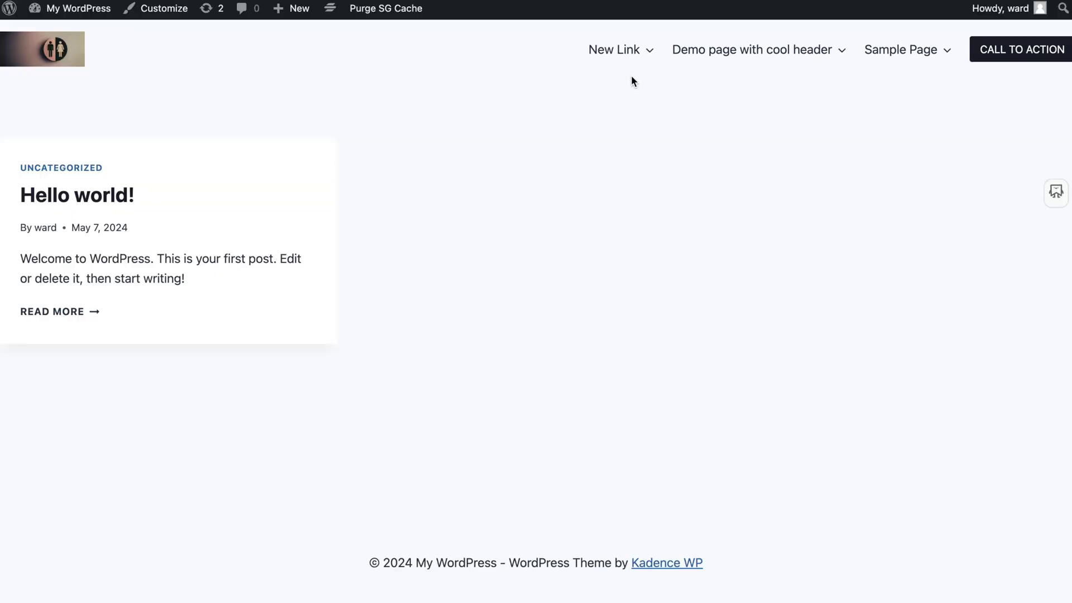
{"action": "mouse_move", "coordinate": [894, 53]}
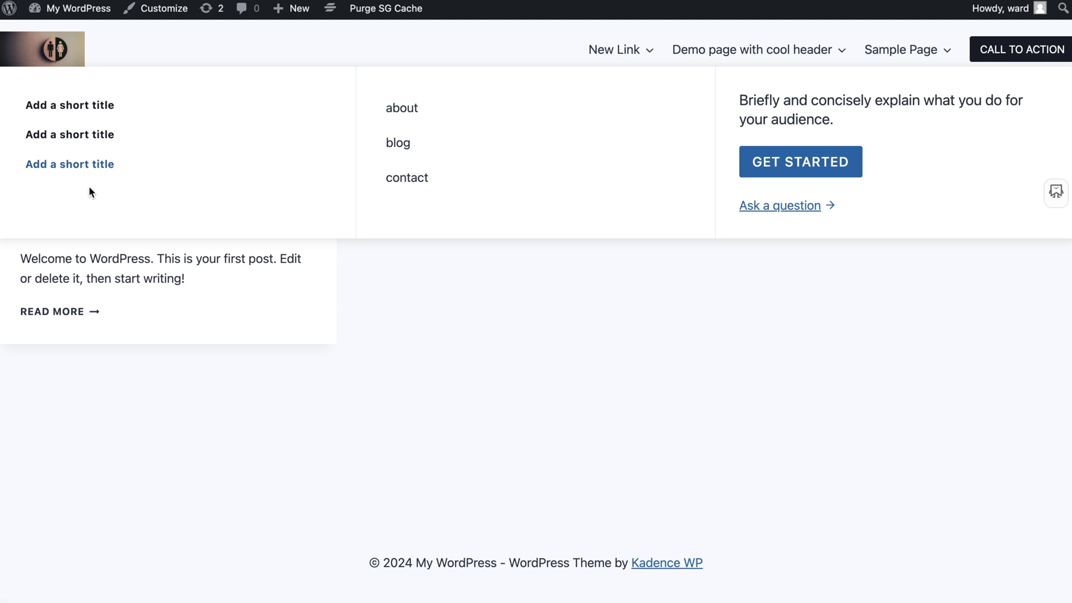
{"action": "mouse_move", "coordinate": [928, 51]}
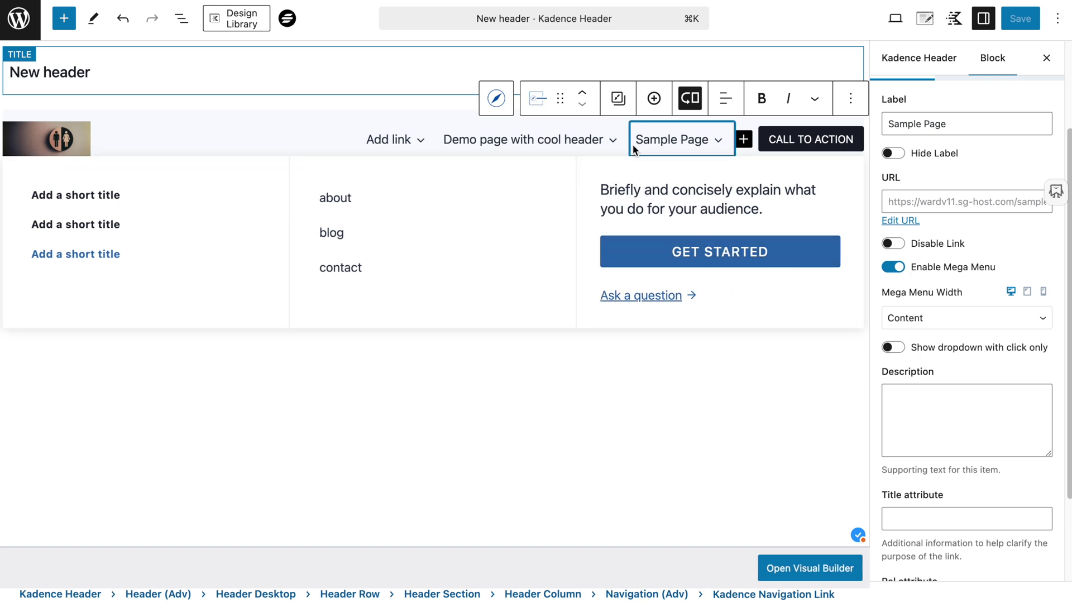
Show the header editor's block structure and select the Row Layout nested under the Sample Page link.
{"action": "left_click", "coordinate": [181, 19]}
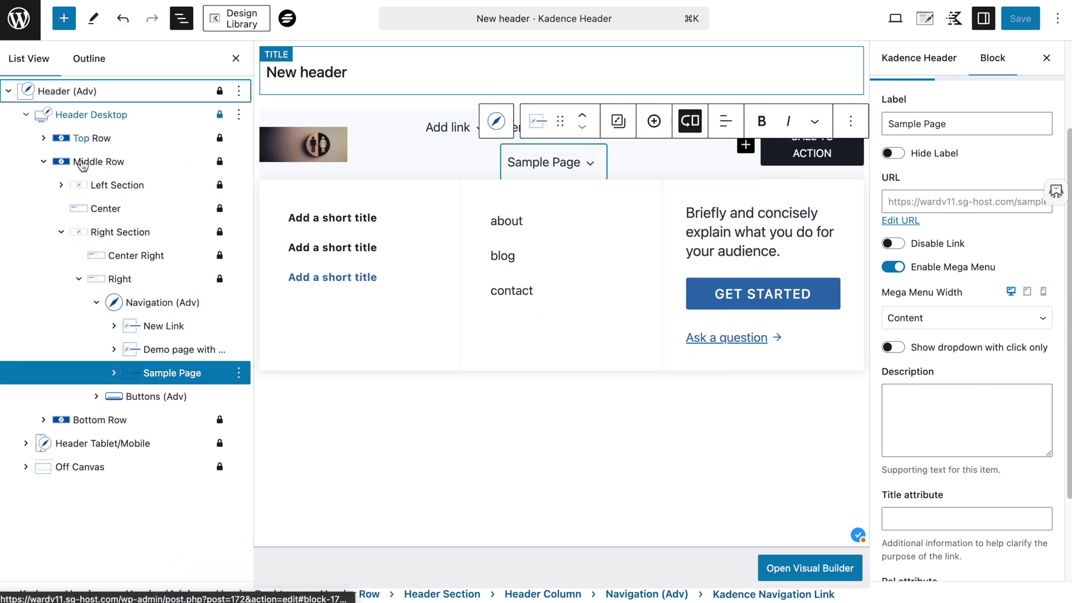
{"action": "left_click", "coordinate": [114, 373]}
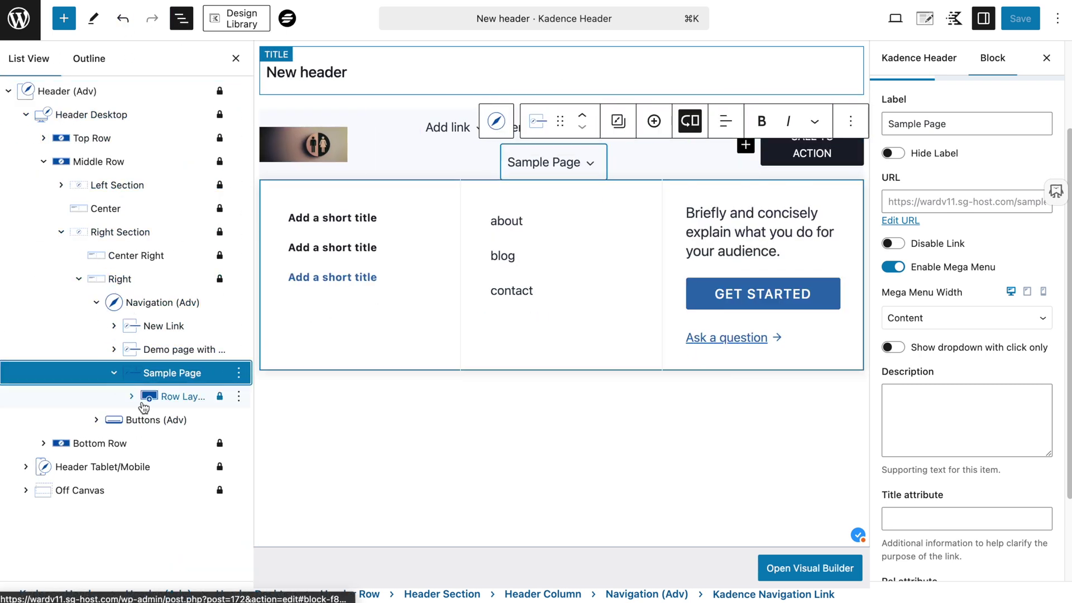
{"action": "left_click", "coordinate": [138, 396]}
Turn off the theme content inner width for this row and set its custom content max width to 700 px.
{"action": "left_click", "coordinate": [413, 157]}
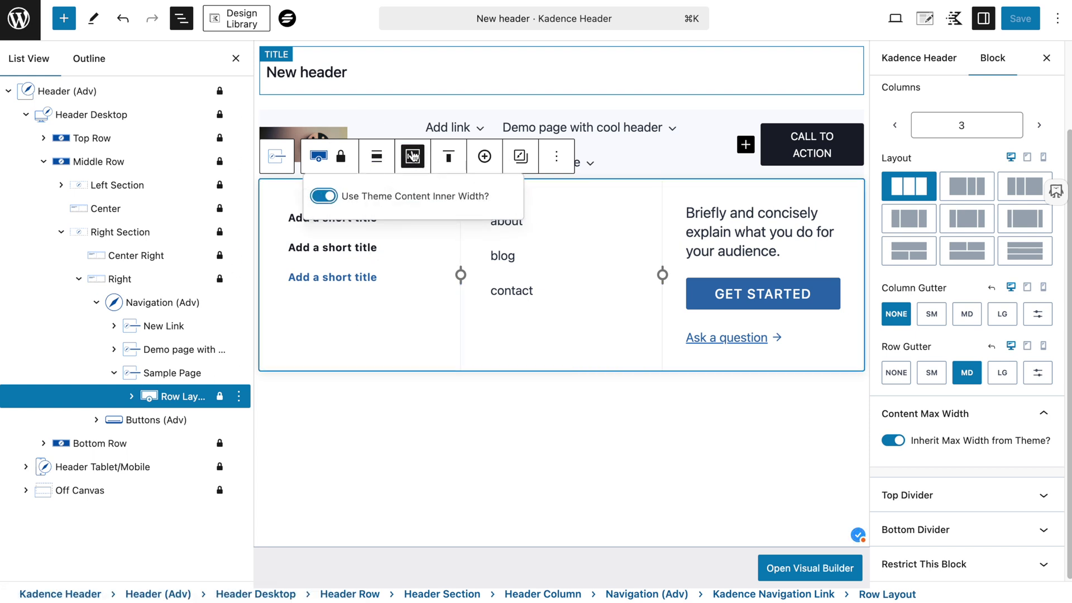
{"action": "left_click", "coordinate": [327, 196]}
{"action": "left_click", "coordinate": [330, 196]}
{"action": "left_click", "coordinate": [326, 196]}
{"action": "left_click", "coordinate": [484, 264]}
{"action": "type", "text": "700"}
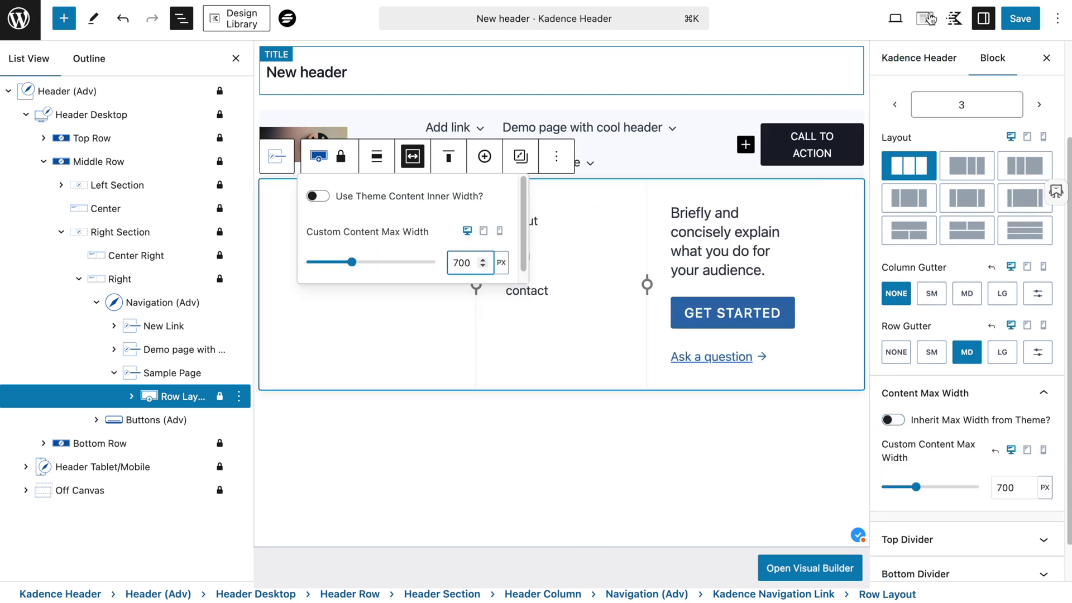
Save the header and check the narrower Sample Page mega menu on the live site.
{"action": "left_click", "coordinate": [1024, 23]}
{"action": "left_click", "coordinate": [1024, 22]}
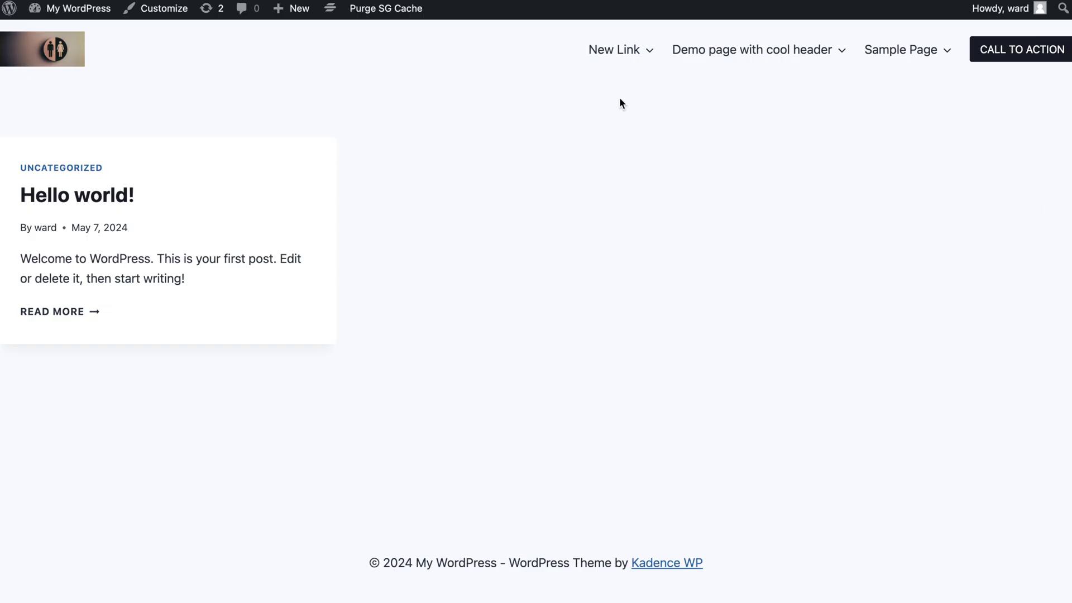
{"action": "mouse_move", "coordinate": [922, 51]}
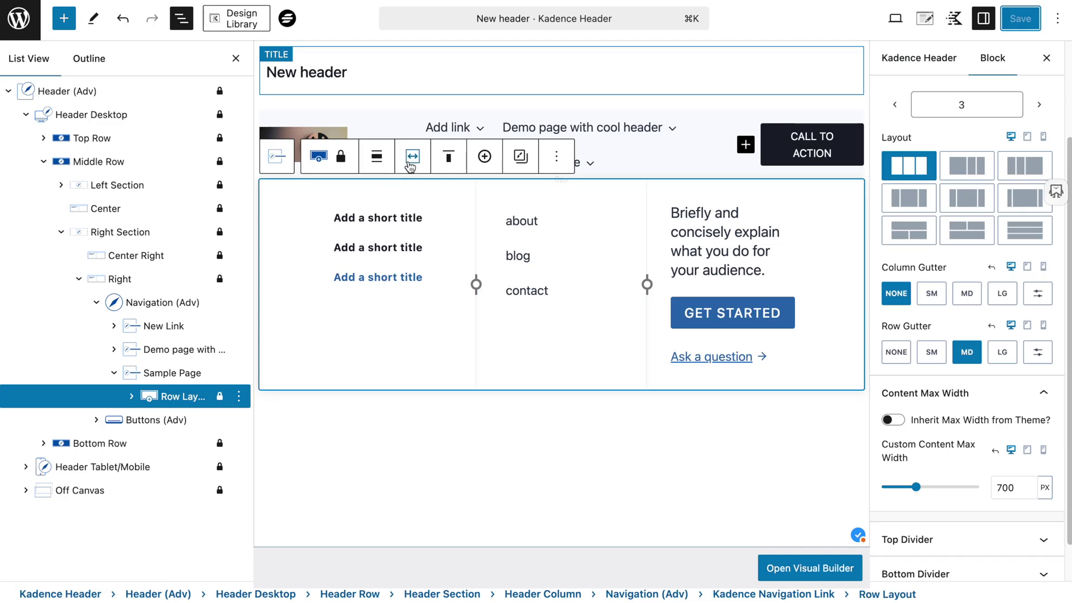
Make the mega menu's Row Layout use the theme content inner width again.
{"action": "left_click", "coordinate": [412, 158]}
{"action": "left_click", "coordinate": [314, 196]}
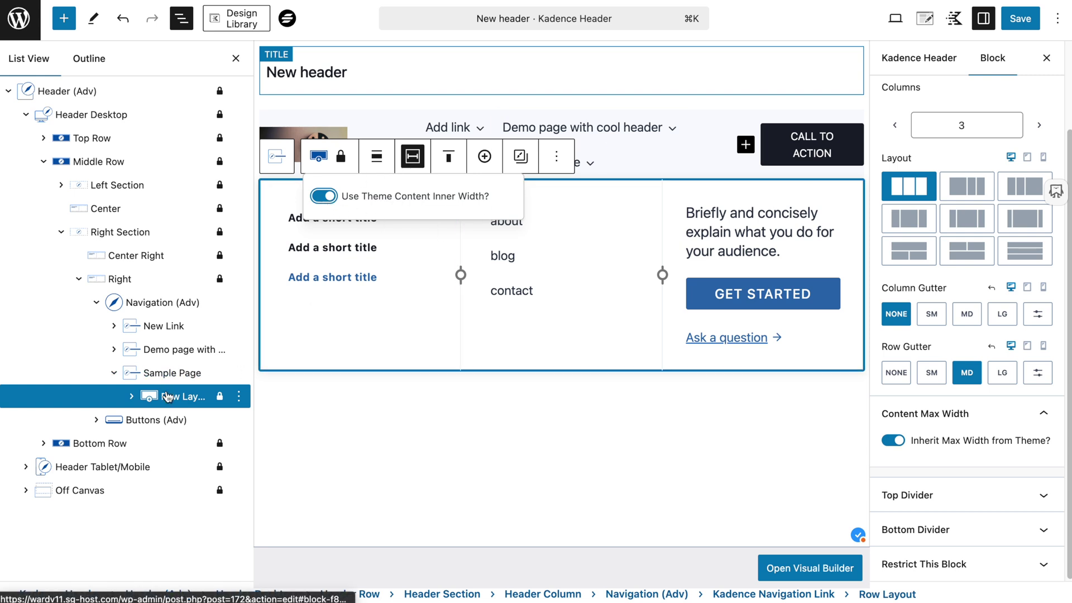
Set the Sample Page link's mega menu width to Custom Width and review its dropdown horizontal alignment options.
{"action": "left_click", "coordinate": [163, 368]}
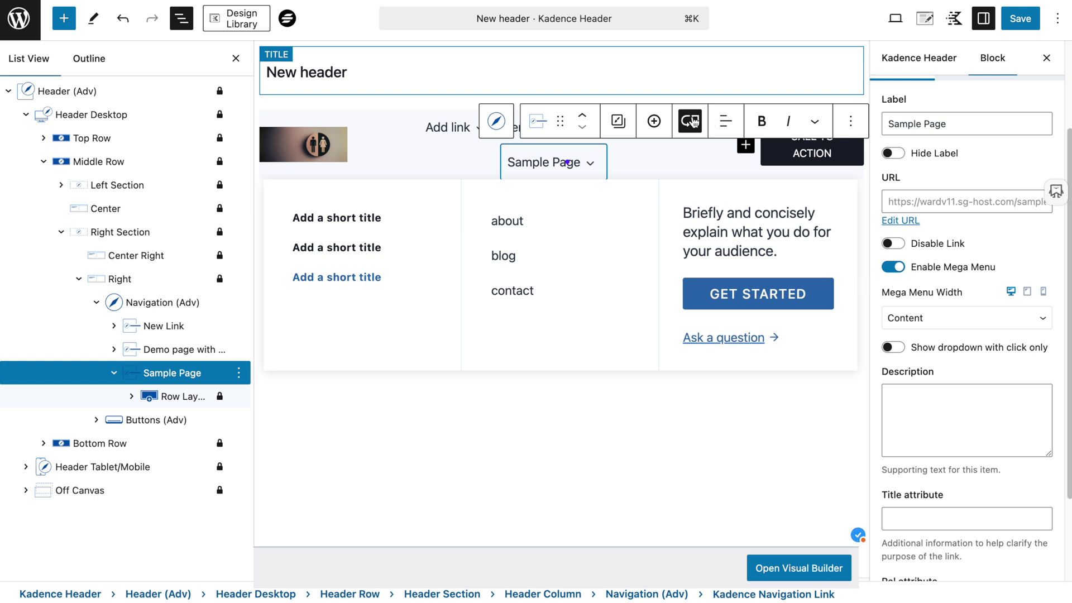
{"action": "left_click", "coordinate": [944, 318]}
{"action": "left_click", "coordinate": [945, 350]}
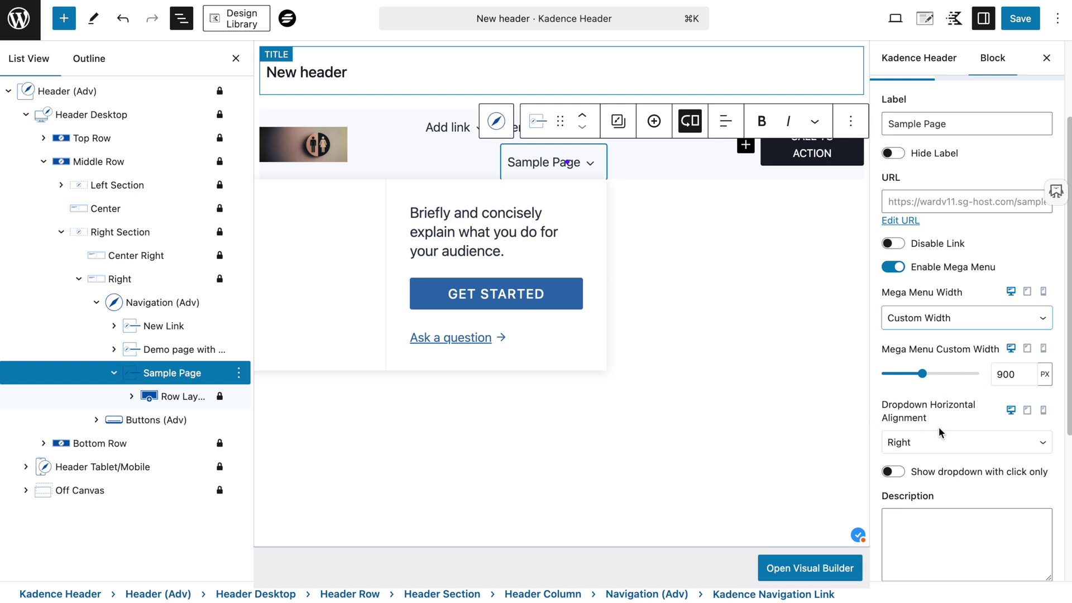
{"action": "left_click", "coordinate": [907, 440]}
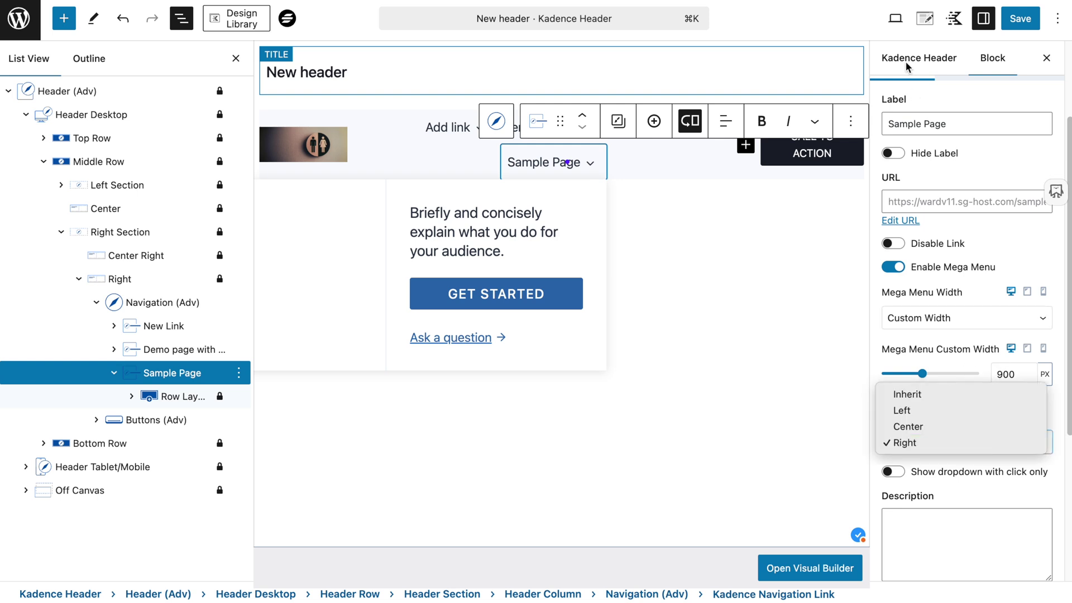
{"action": "left_click", "coordinate": [1034, 38]}
Save the header and view the custom-width Sample Page mega menu on the live site.
{"action": "left_click", "coordinate": [1021, 19]}
{"action": "left_click", "coordinate": [1014, 19]}
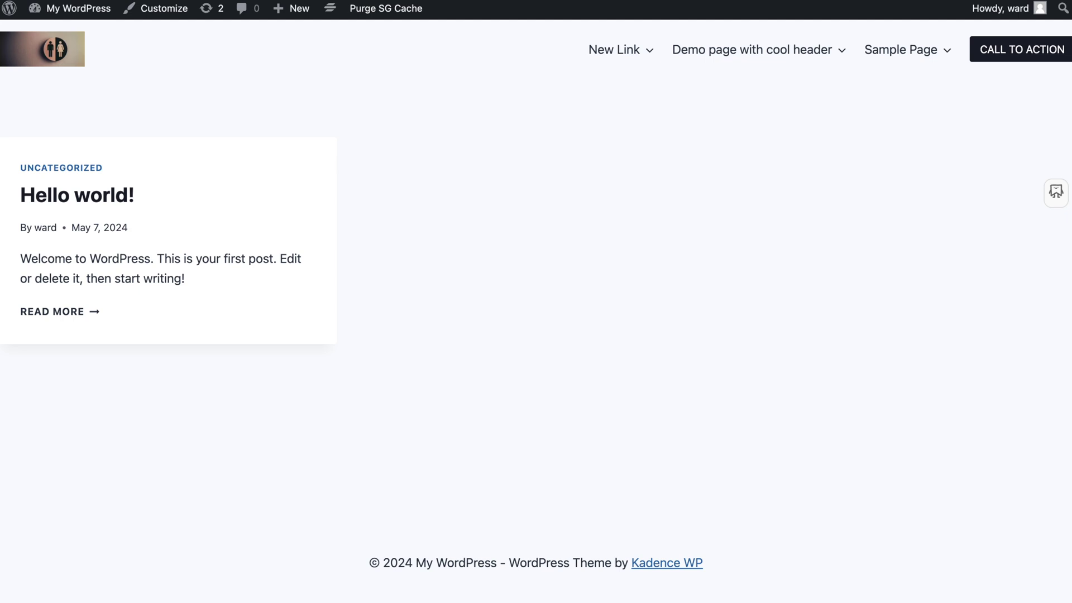
{"action": "mouse_move", "coordinate": [911, 58]}
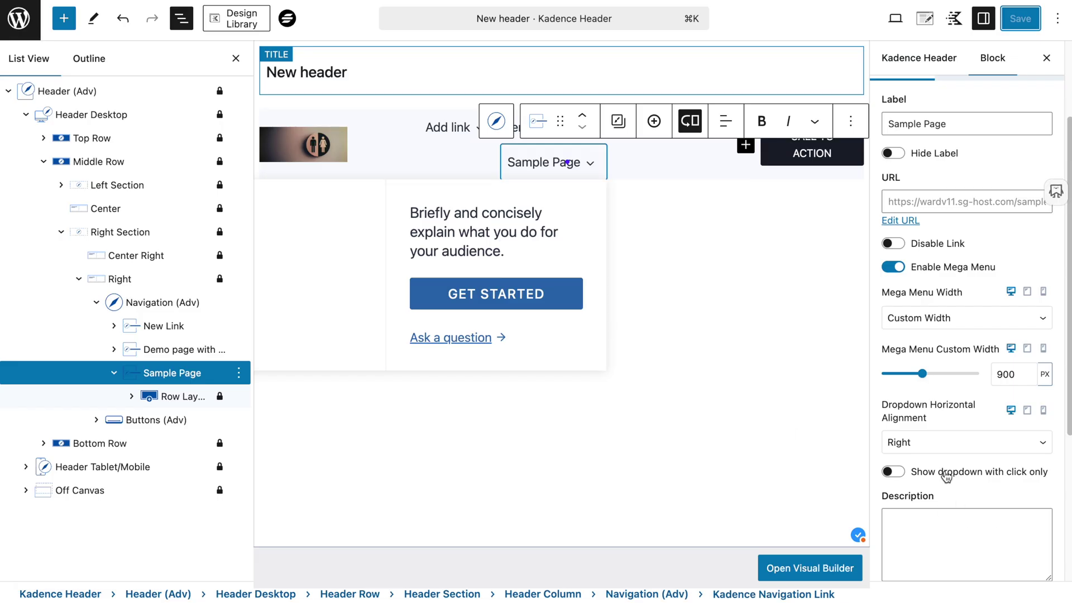
Set the mega menu's dropdown horizontal alignment to Left, save the header, and view the dropdown on the live site.
{"action": "left_click", "coordinate": [893, 443]}
{"action": "left_click", "coordinate": [897, 409]}
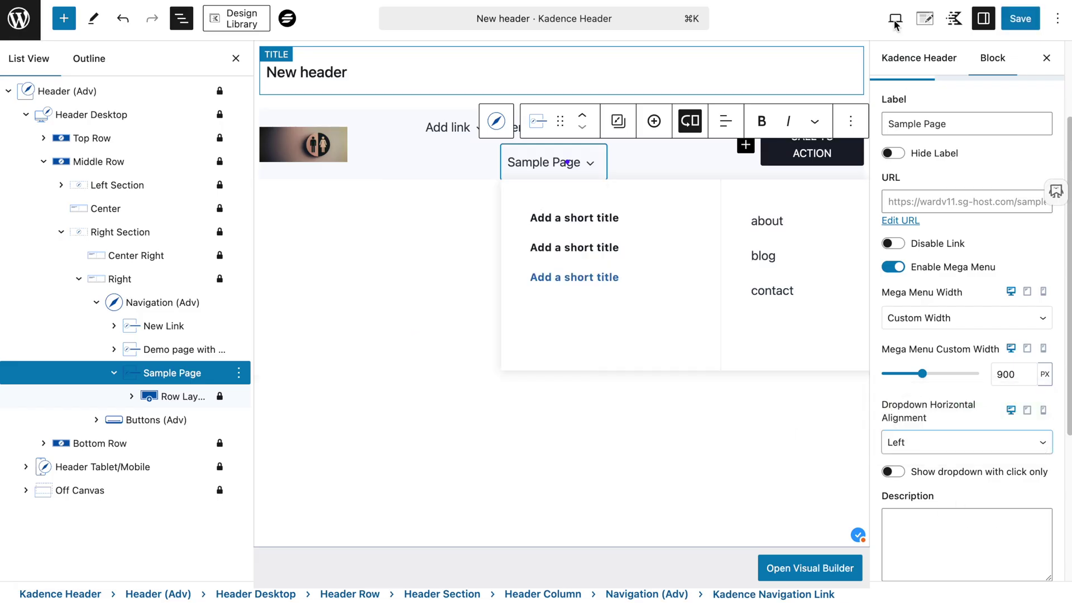
{"action": "left_click", "coordinate": [1020, 18]}
{"action": "left_click", "coordinate": [1019, 17]}
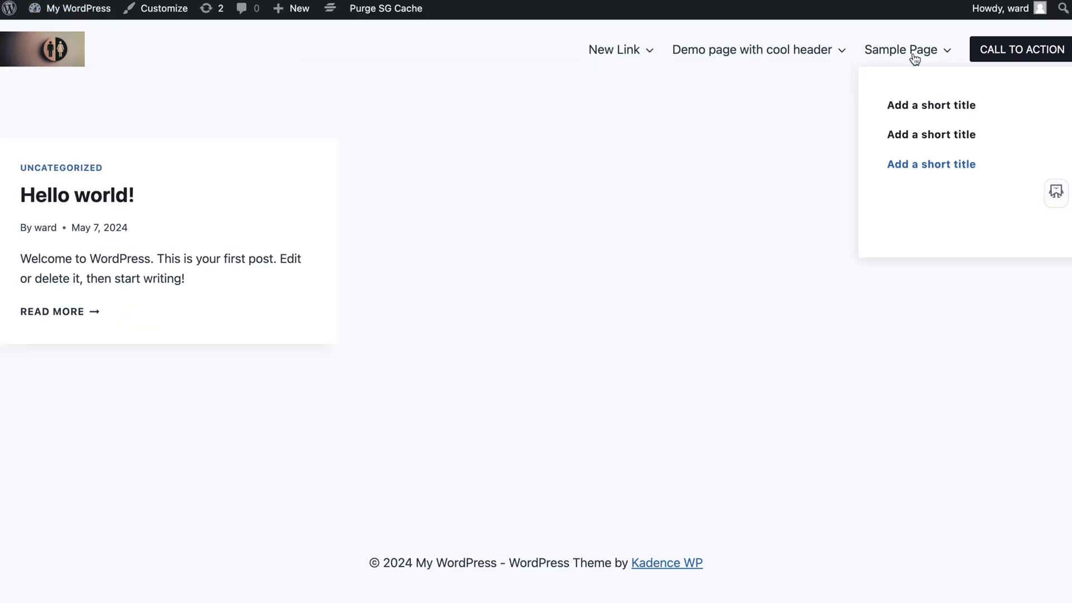
{"action": "mouse_move", "coordinate": [904, 47]}
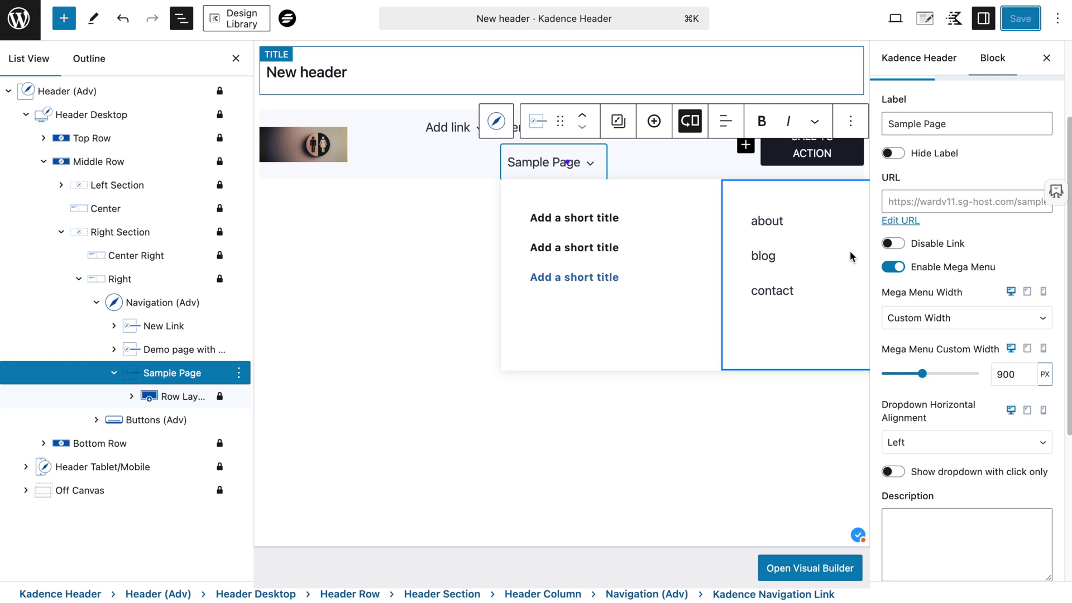
Set the Sample Page mega menu's dropdown horizontal alignment to Center, save the header, and view the dropdown on the live site.
{"action": "left_click", "coordinate": [906, 441]}
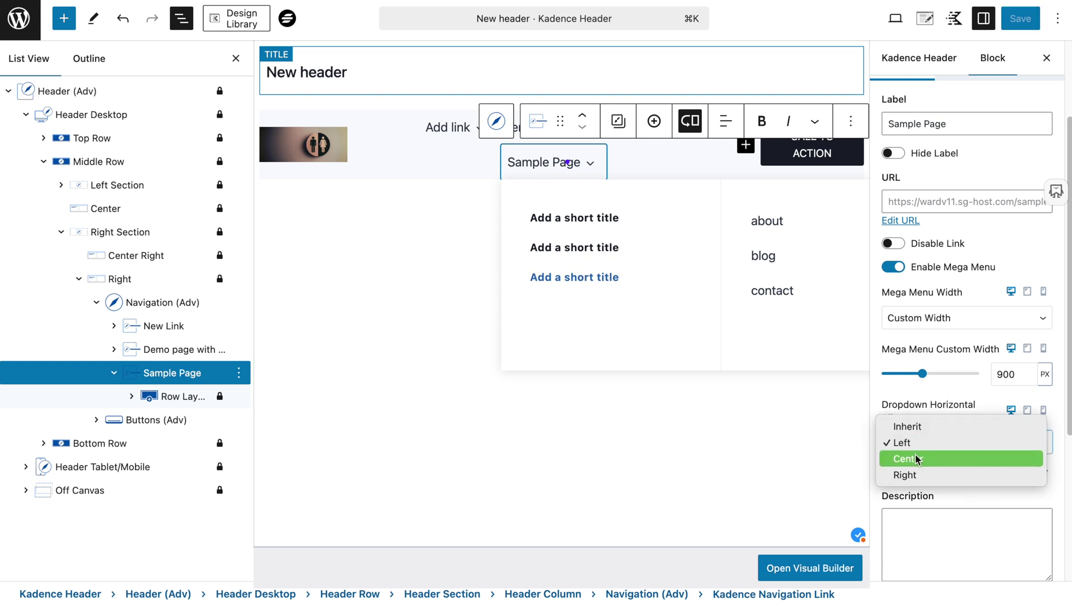
{"action": "left_click", "coordinate": [904, 458]}
{"action": "left_click", "coordinate": [1020, 18]}
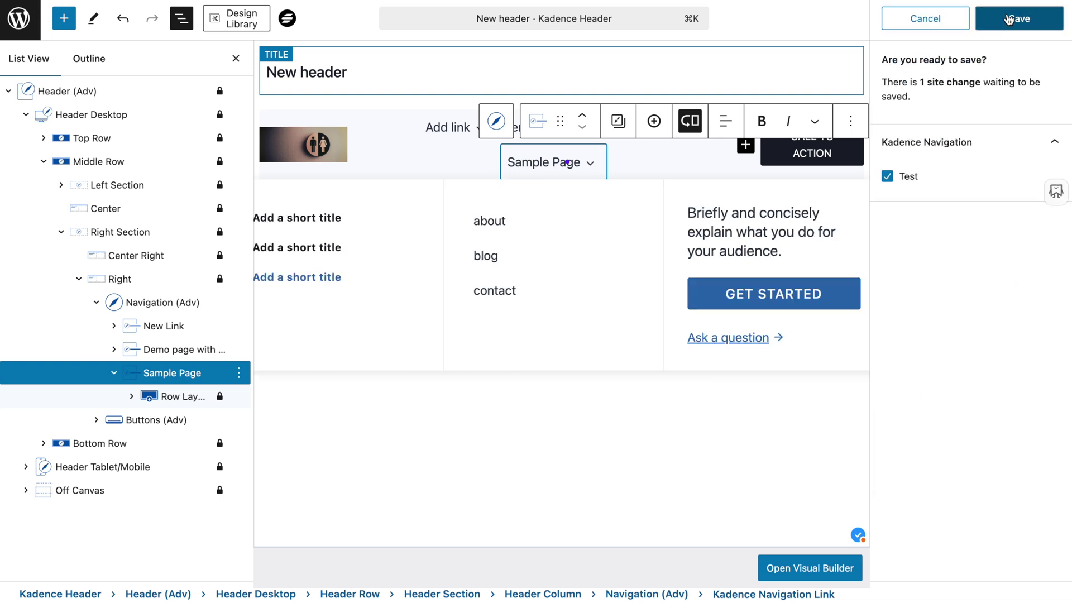
{"action": "left_click", "coordinate": [1008, 18]}
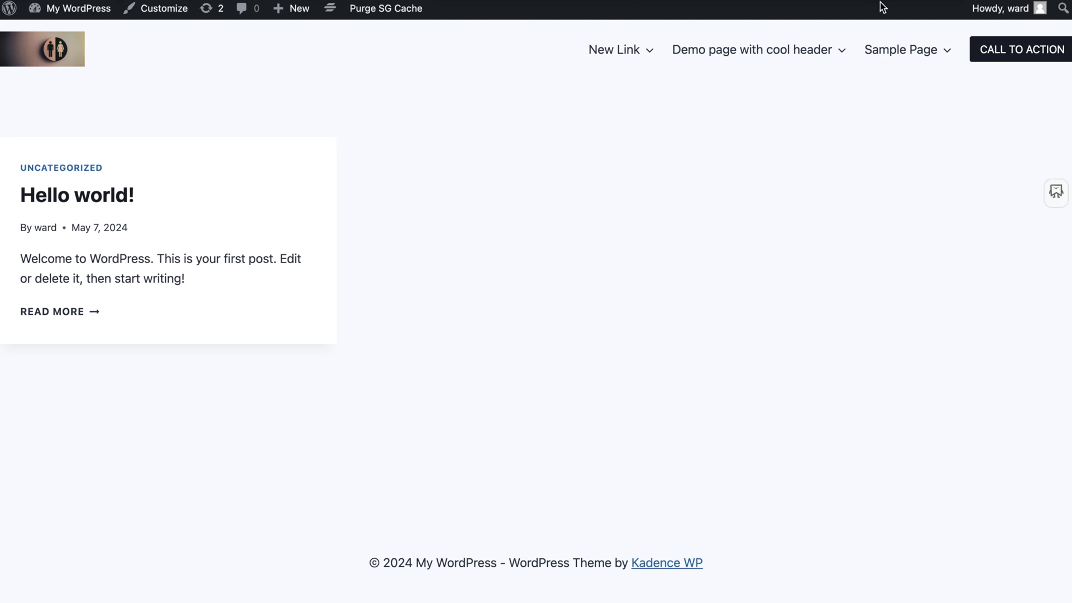
{"action": "mouse_move", "coordinate": [919, 54]}
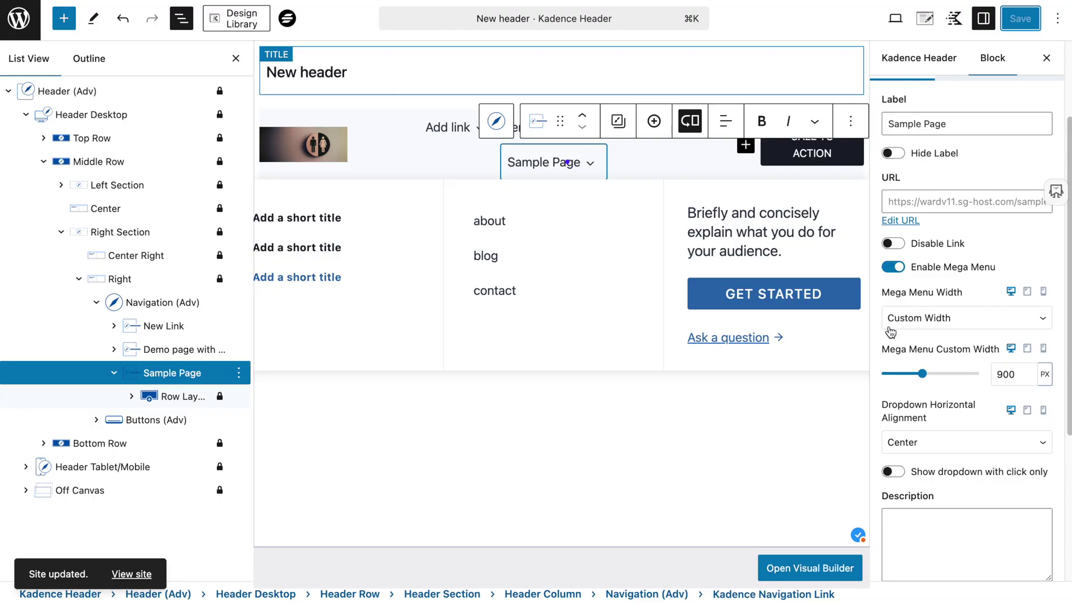
Set the Sample Page mega menu's dropdown horizontal alignment to Right, save the header, and view the dropdown on the live site.
{"action": "left_click", "coordinate": [942, 442]}
{"action": "left_click", "coordinate": [938, 458]}
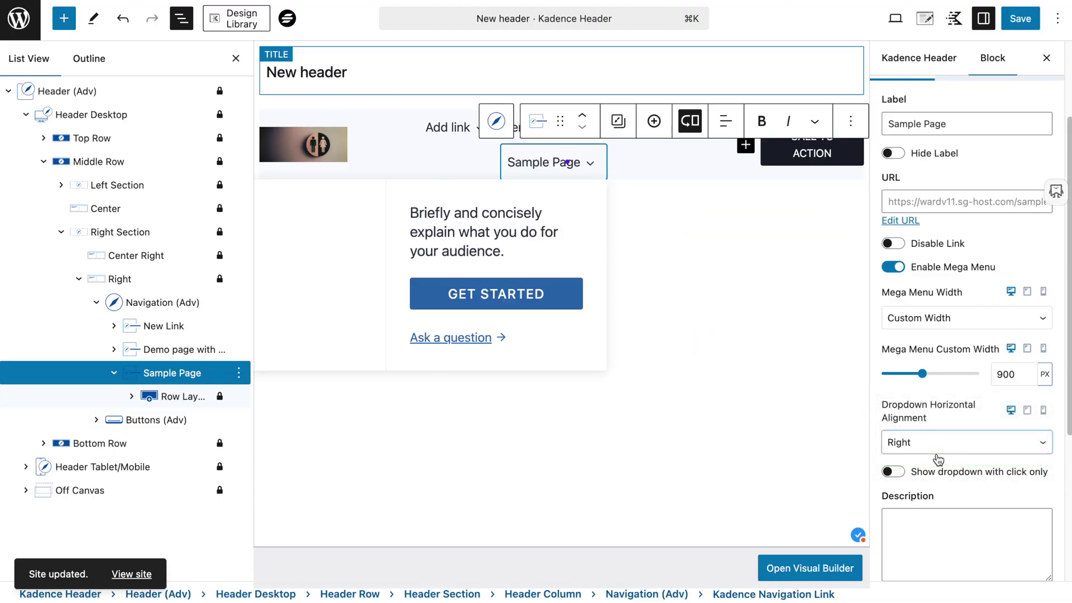
{"action": "left_click", "coordinate": [1020, 19]}
{"action": "left_click", "coordinate": [1019, 18]}
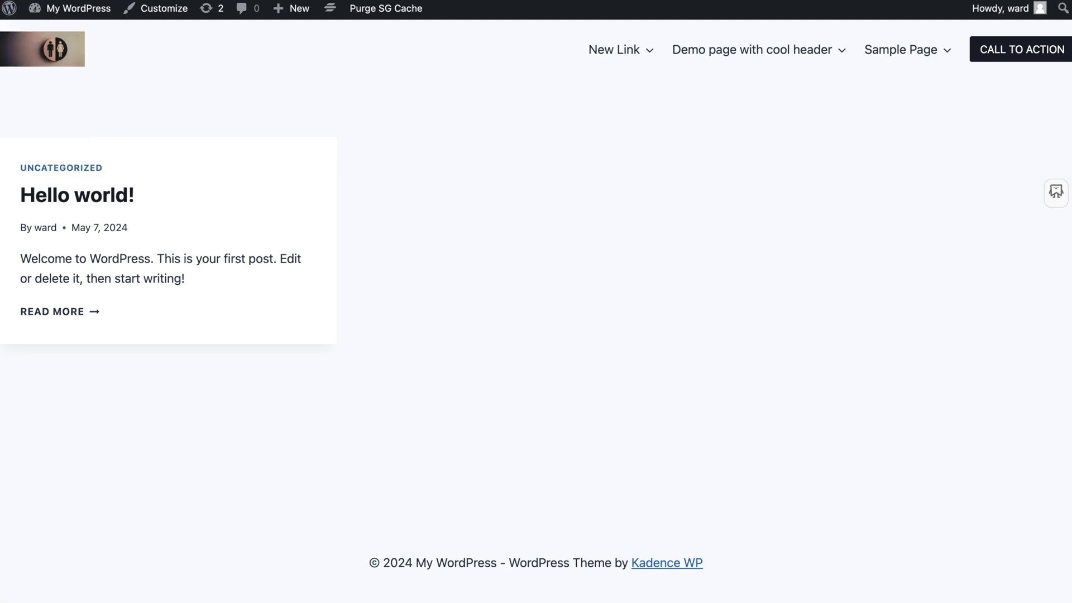
{"action": "mouse_move", "coordinate": [941, 56]}
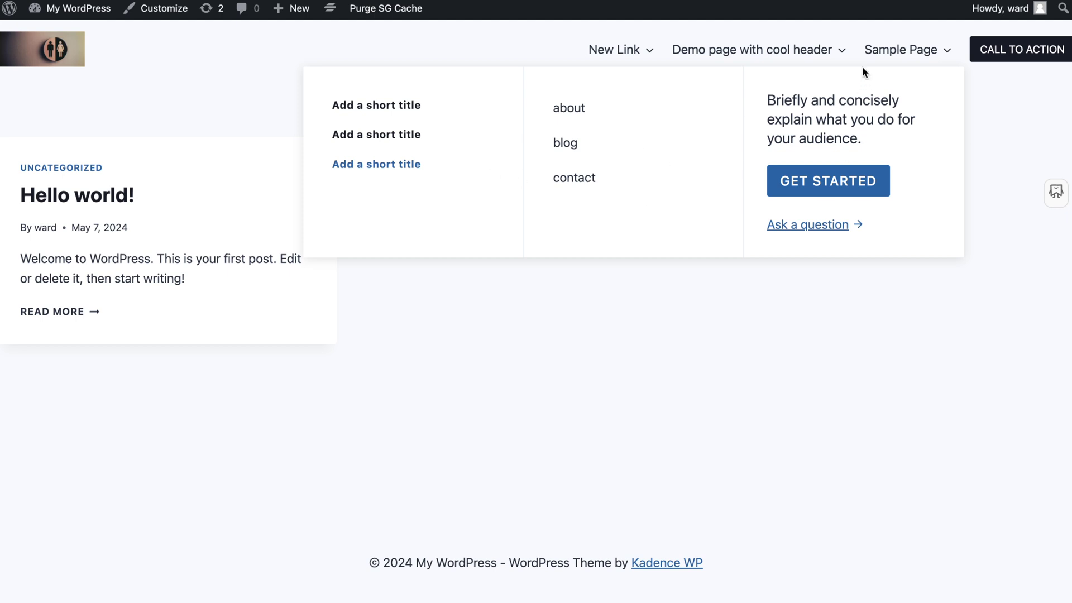
{"action": "mouse_move", "coordinate": [677, 22]}
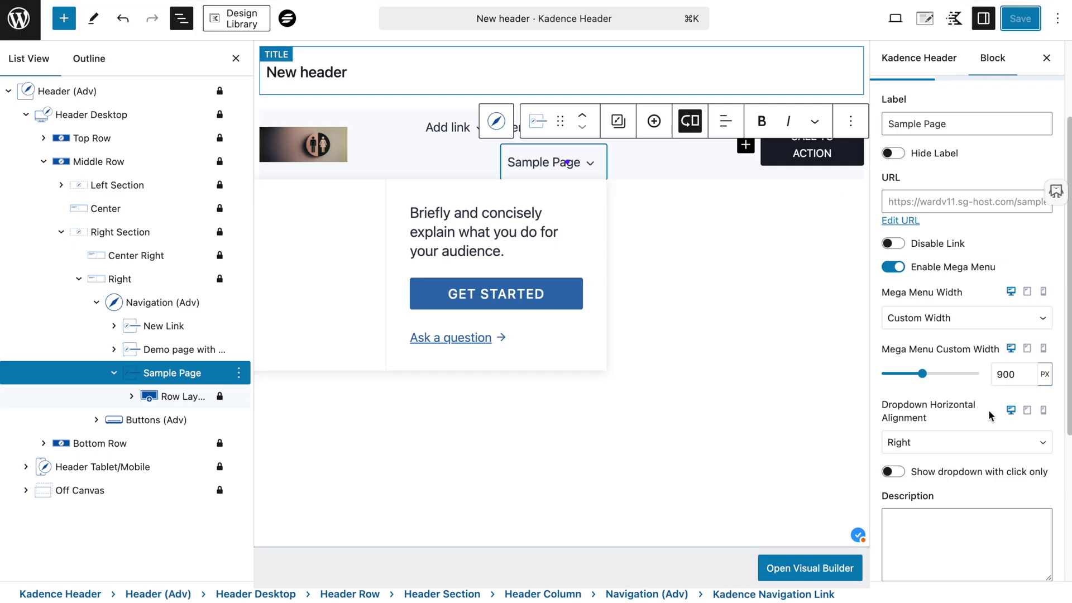
Set the Sample Page link's normal color to the near-black third swatch of the theme palette.
{"action": "scroll", "coordinate": [989, 416], "scroll_direction": "down", "scroll_amount": 2}
{"action": "scroll", "coordinate": [989, 416], "scroll_direction": "down", "scroll_amount": 3}
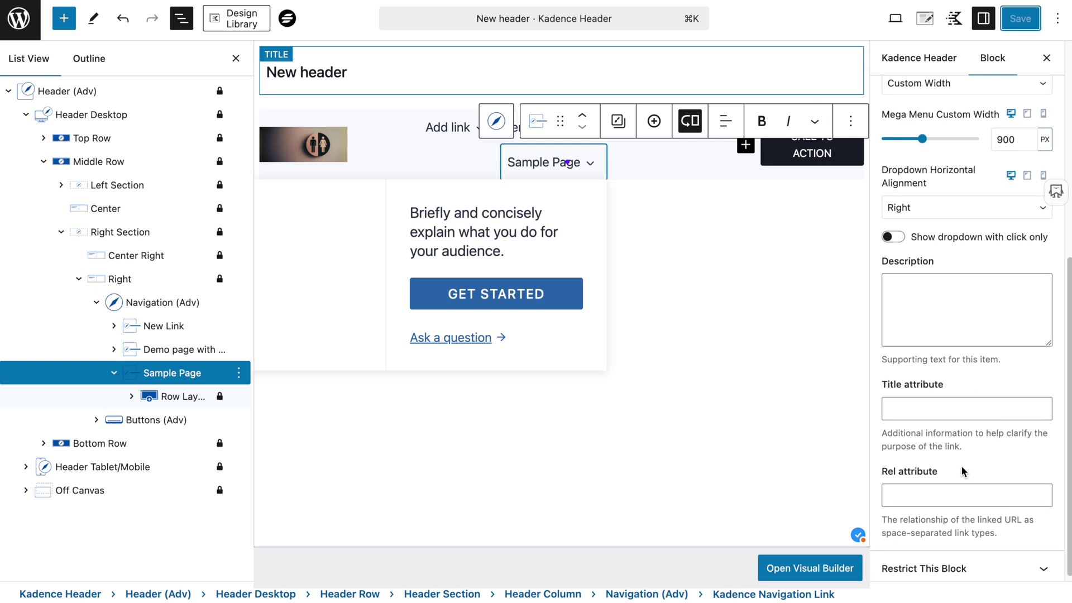
{"action": "scroll", "coordinate": [963, 446], "scroll_direction": "up", "scroll_amount": 10}
{"action": "left_click", "coordinate": [967, 174]}
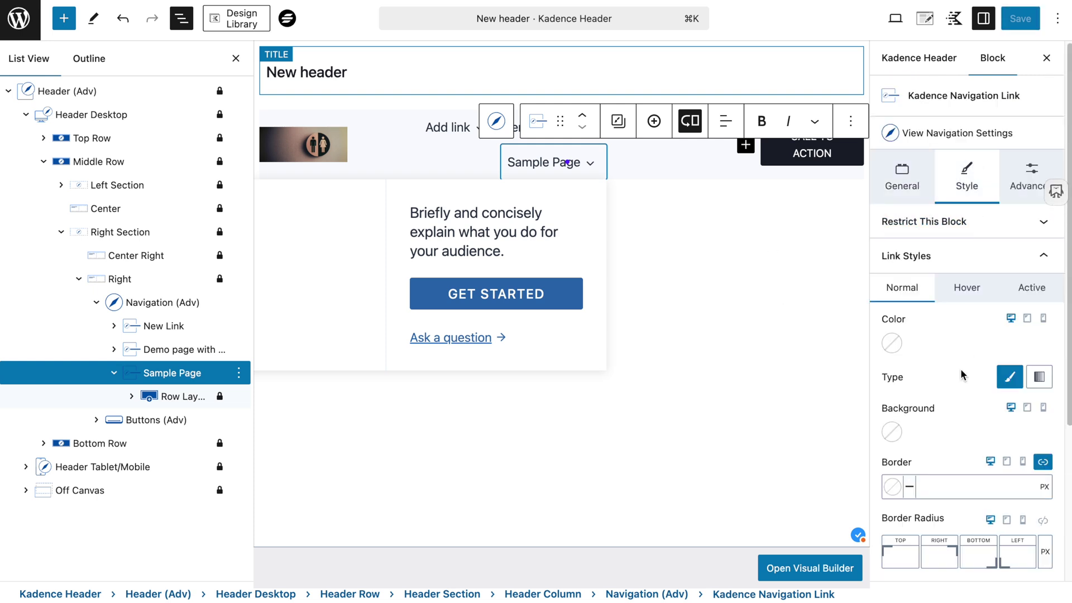
{"action": "scroll", "coordinate": [962, 374], "scroll_direction": "down", "scroll_amount": 2}
{"action": "scroll", "coordinate": [1032, 351], "scroll_direction": "up", "scroll_amount": 2}
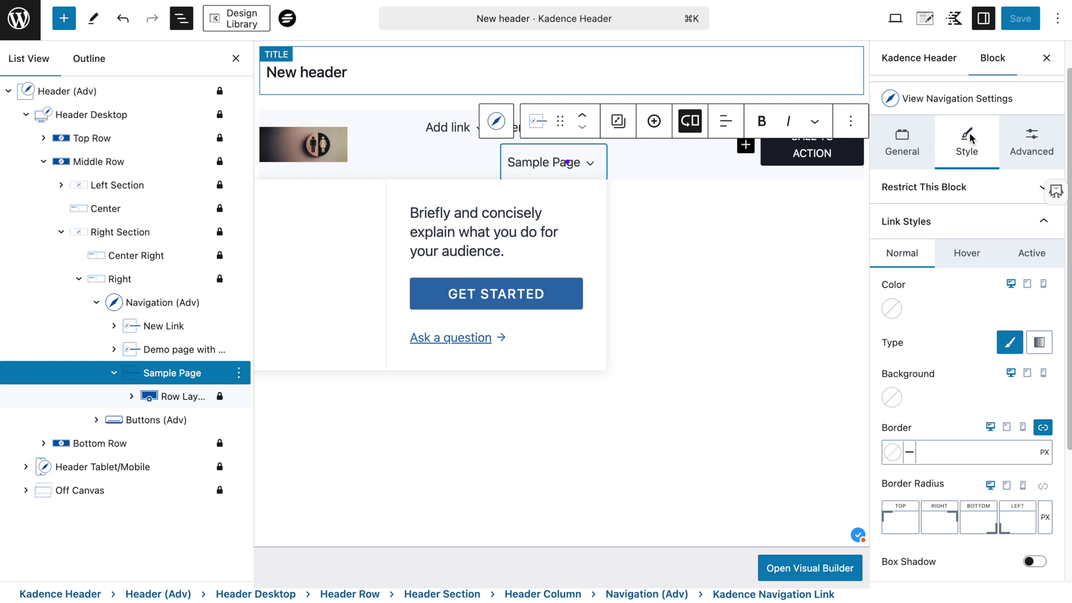
{"action": "left_click", "coordinate": [891, 308]}
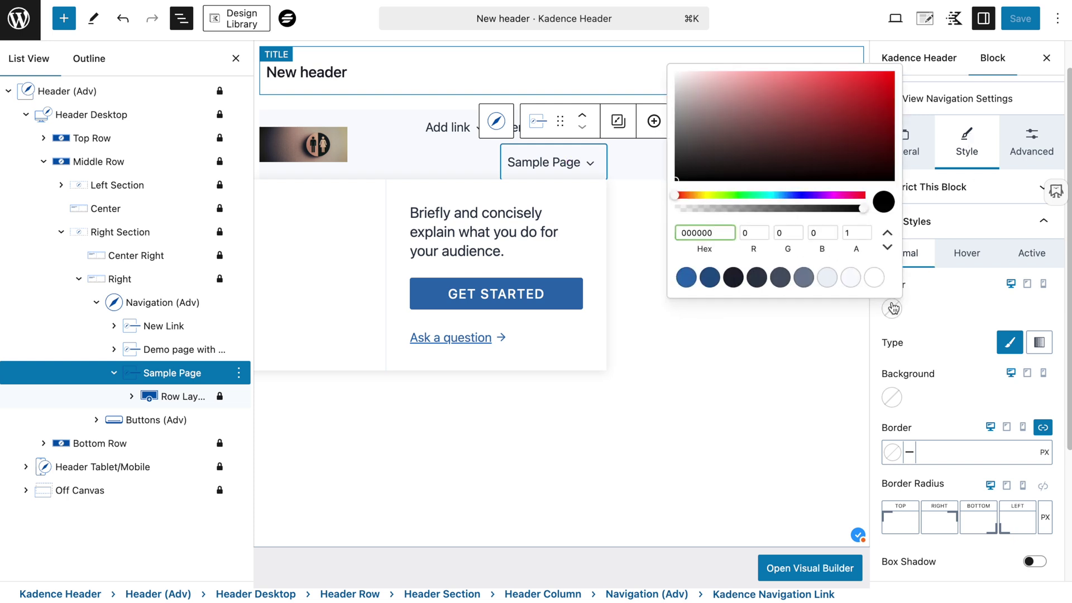
{"action": "left_click", "coordinate": [733, 277]}
{"action": "left_click", "coordinate": [965, 355]}
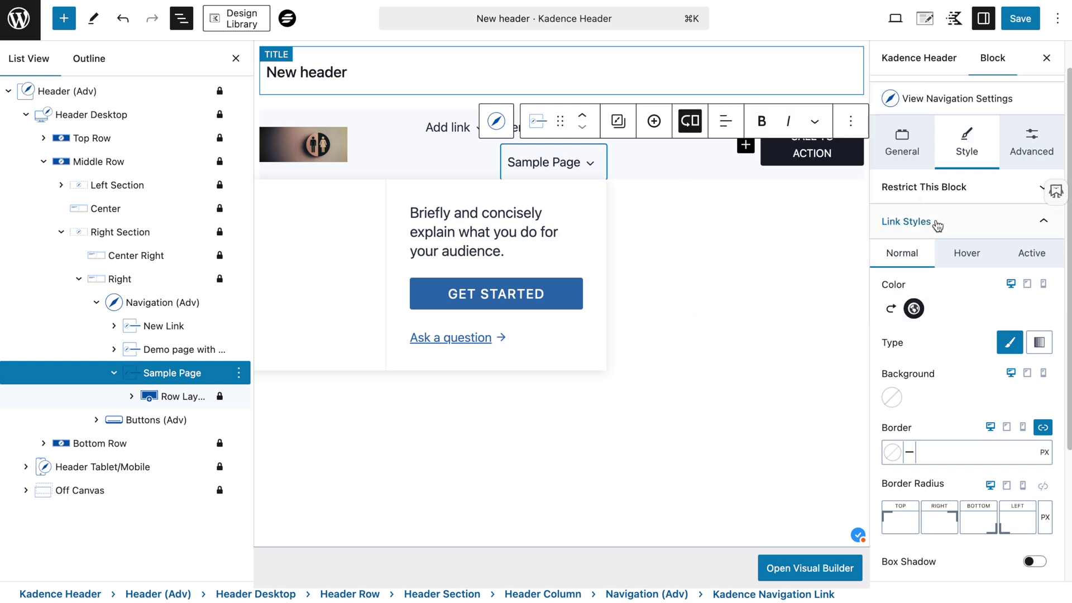
Examine the Sample Page link's style settings, including Link Styles, the Sub Menu Styles container and link options, and Media.
{"action": "scroll", "coordinate": [982, 335], "scroll_direction": "down", "scroll_amount": 1}
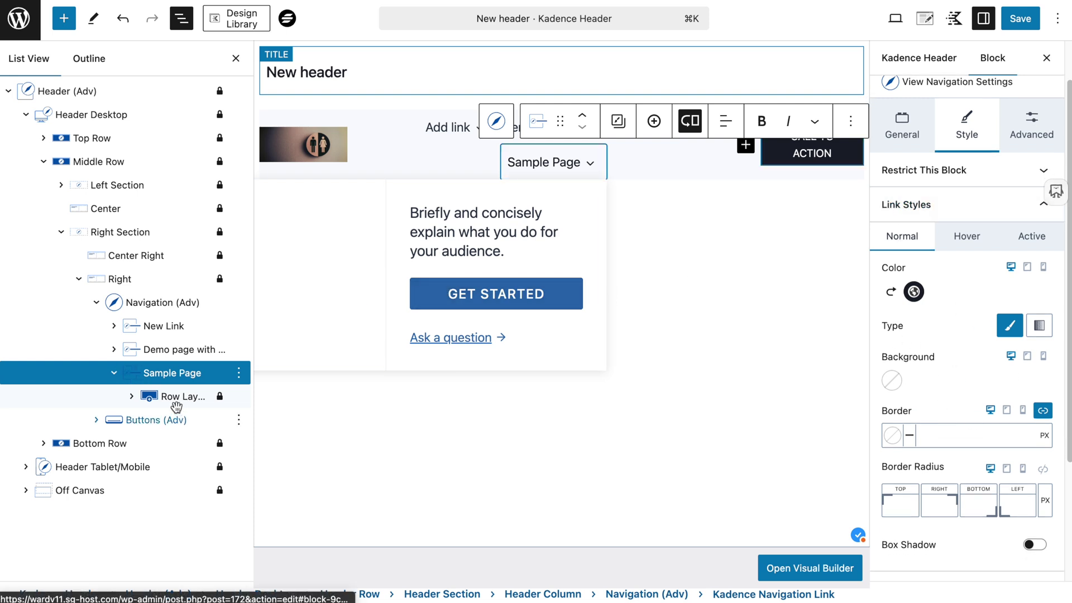
{"action": "scroll", "coordinate": [984, 426], "scroll_direction": "down", "scroll_amount": 5}
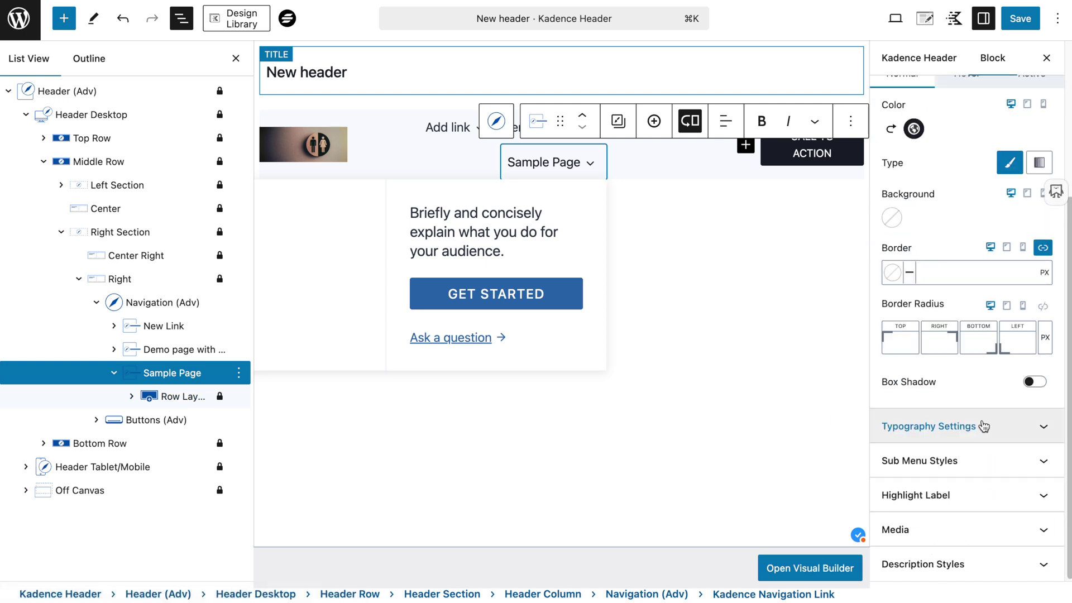
{"action": "scroll", "coordinate": [983, 426], "scroll_direction": "up", "scroll_amount": 1}
{"action": "scroll", "coordinate": [984, 426], "scroll_direction": "up", "scroll_amount": 5}
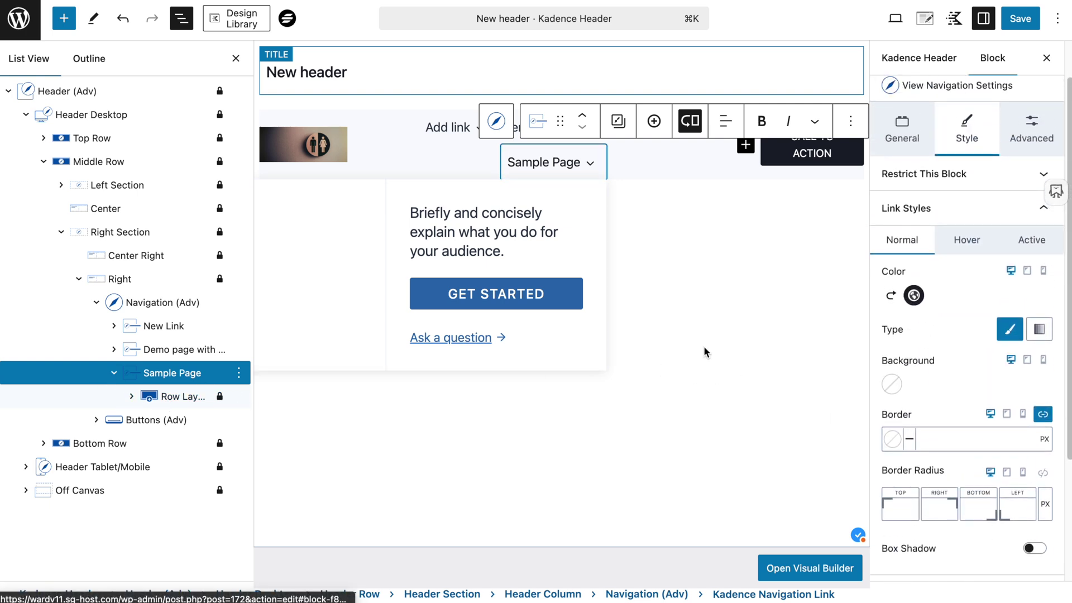
{"action": "left_click", "coordinate": [949, 208]}
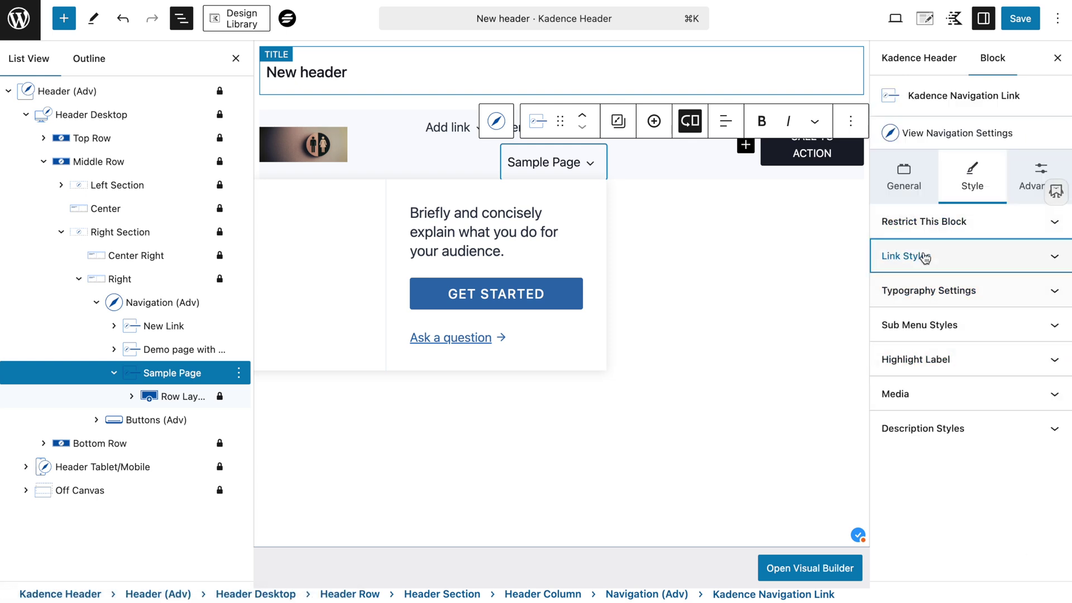
{"action": "left_click", "coordinate": [949, 325]}
{"action": "scroll", "coordinate": [985, 364], "scroll_direction": "down", "scroll_amount": 5}
{"action": "scroll", "coordinate": [961, 190], "scroll_direction": "up", "scroll_amount": 2}
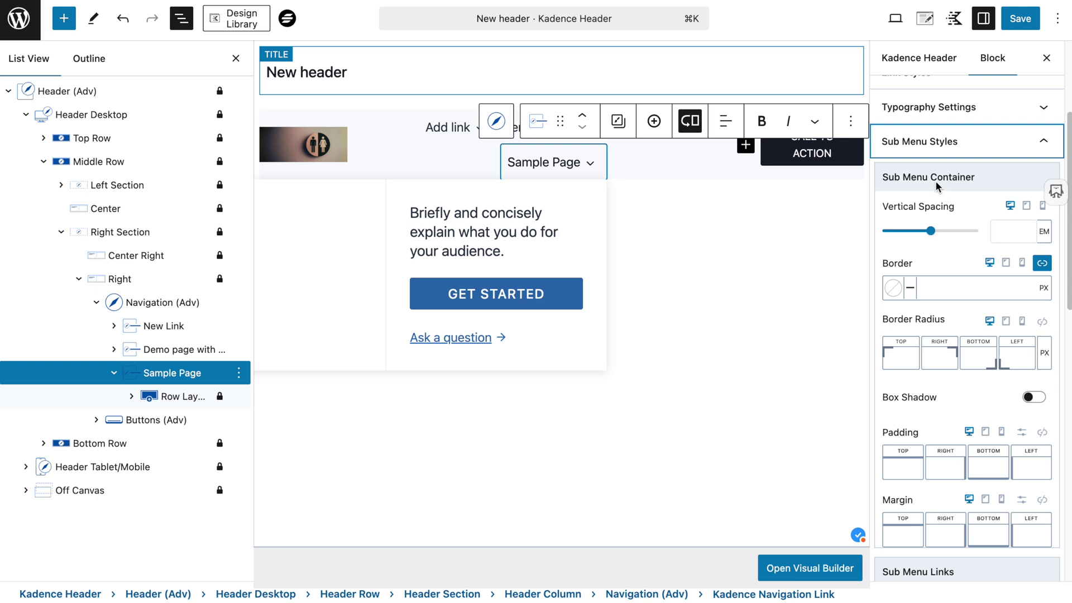
{"action": "scroll", "coordinate": [932, 208], "scroll_direction": "down", "scroll_amount": 2}
{"action": "scroll", "coordinate": [981, 390], "scroll_direction": "down", "scroll_amount": 6}
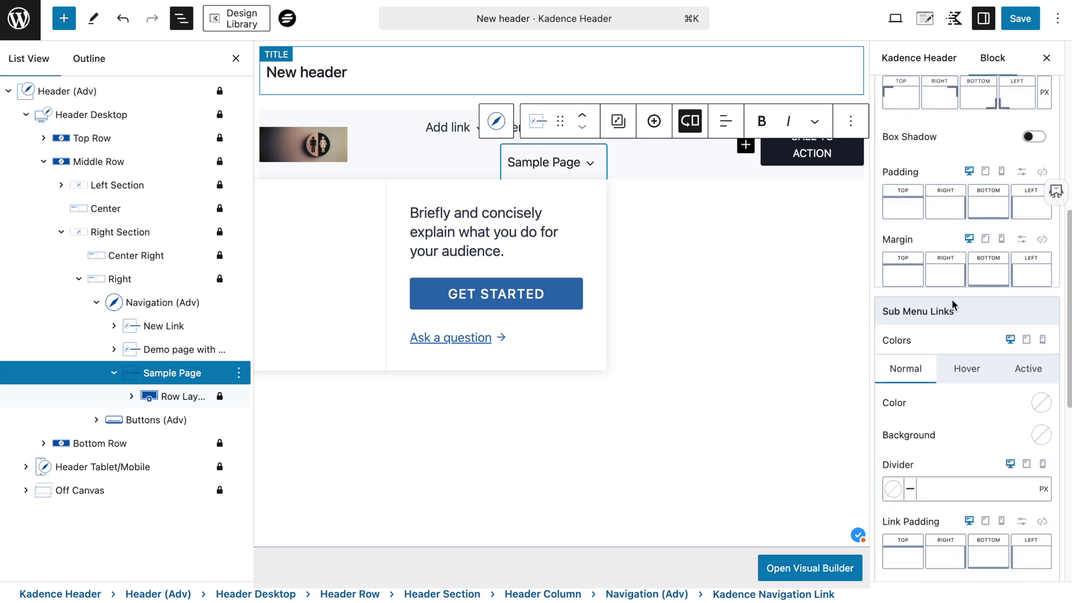
{"action": "scroll", "coordinate": [981, 397], "scroll_direction": "up", "scroll_amount": 12}
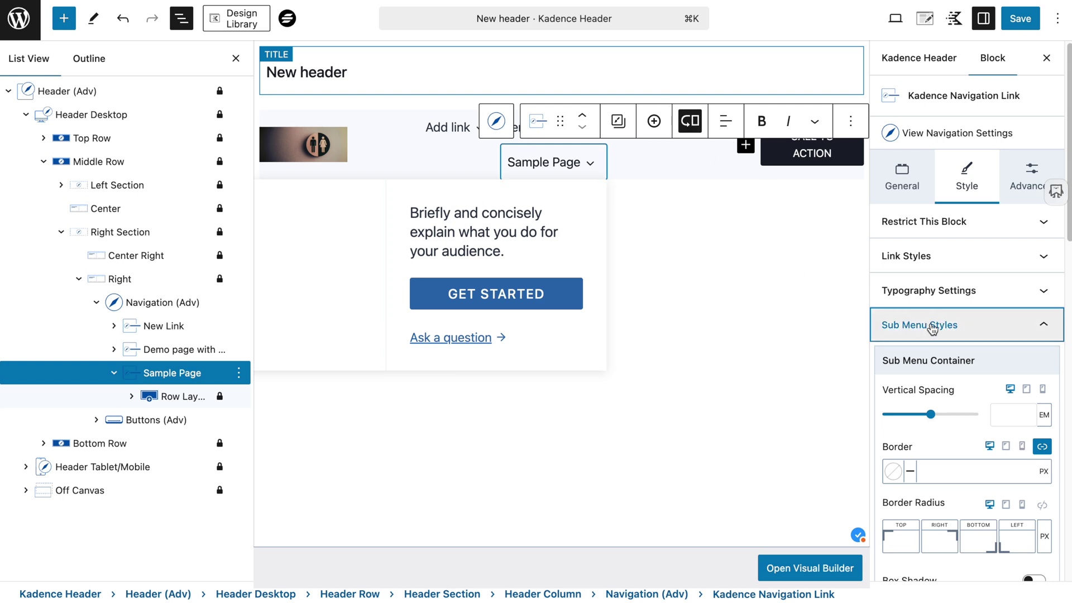
{"action": "left_click", "coordinate": [950, 329]}
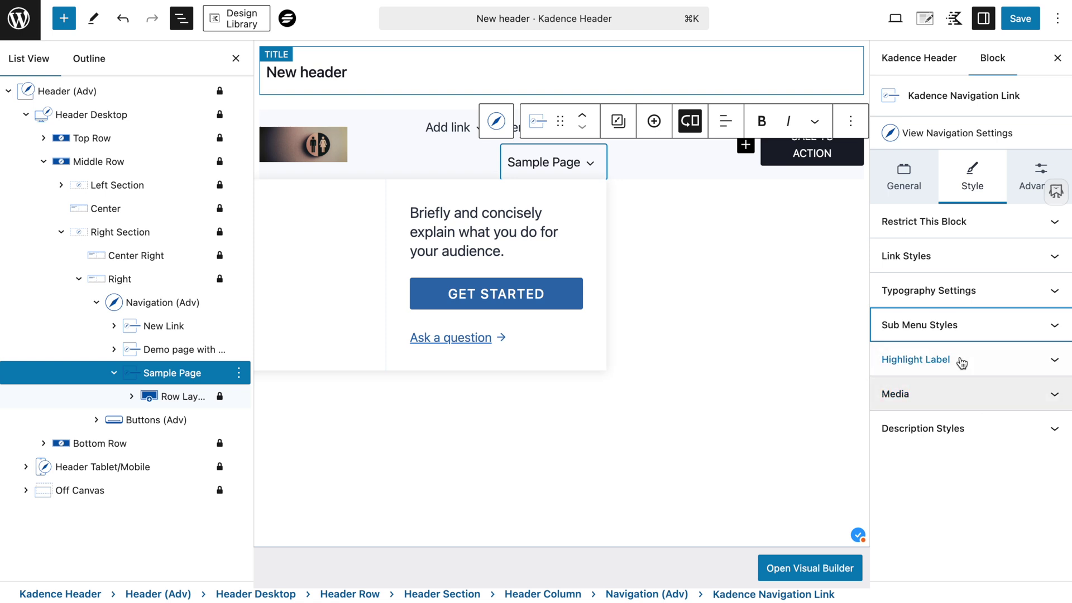
{"action": "left_click", "coordinate": [965, 398]}
{"action": "left_click", "coordinate": [965, 400]}
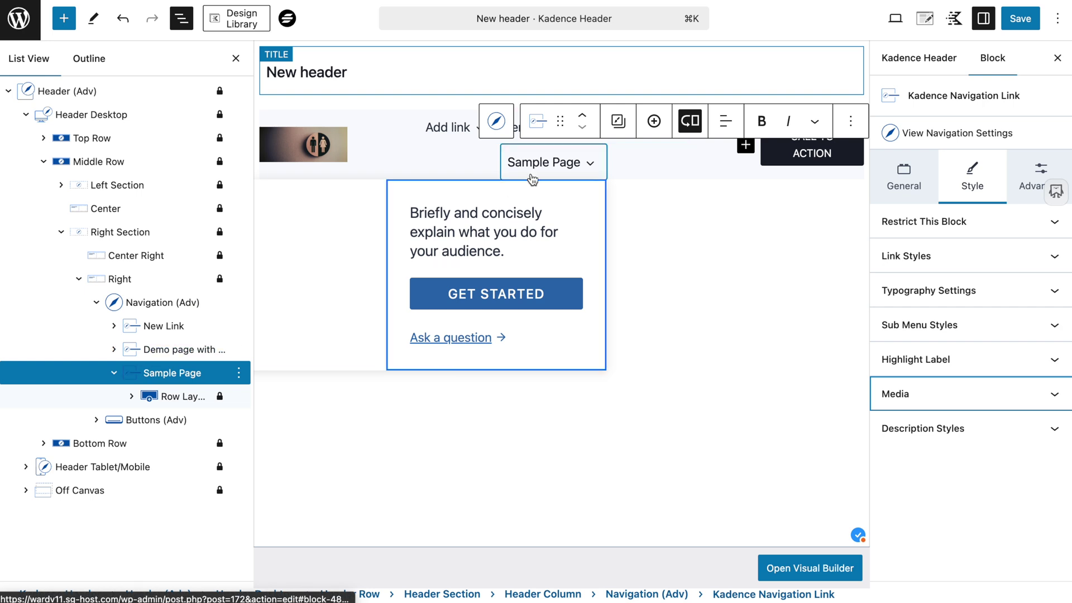
Remove the mega menu from the New Link item, close the List View, and select the Sample Page link.
{"action": "left_click", "coordinate": [448, 124]}
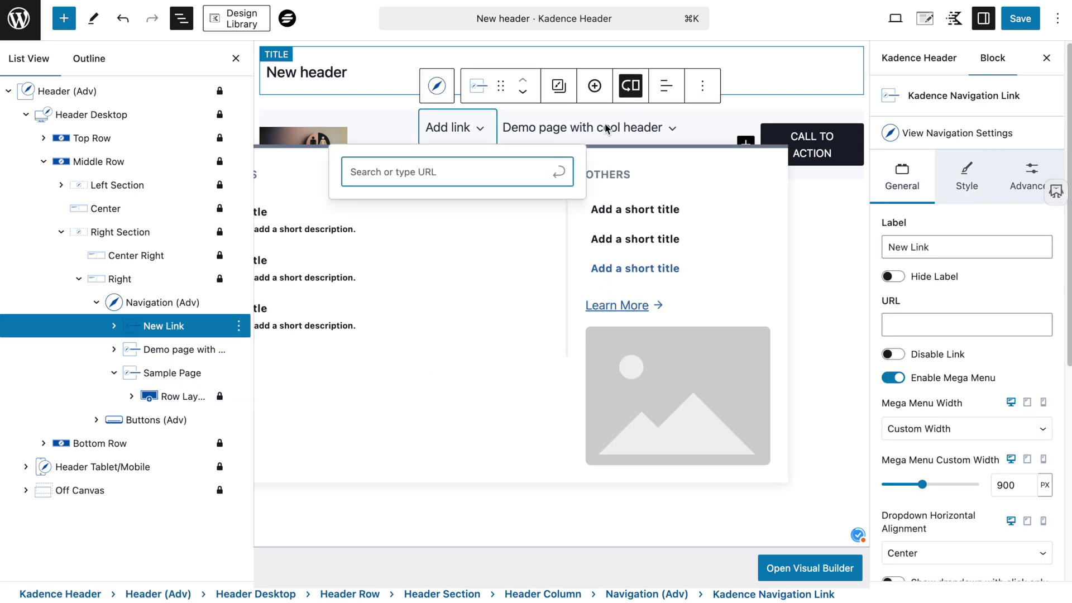
{"action": "left_click", "coordinate": [630, 85]}
{"action": "left_click", "coordinate": [669, 80]}
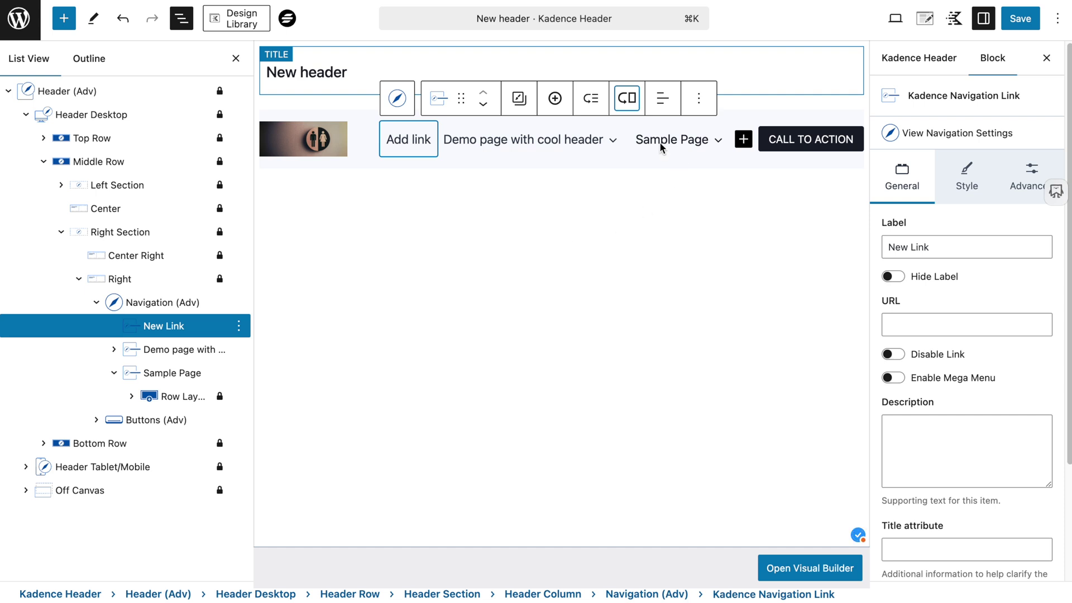
{"action": "left_click", "coordinate": [235, 60]}
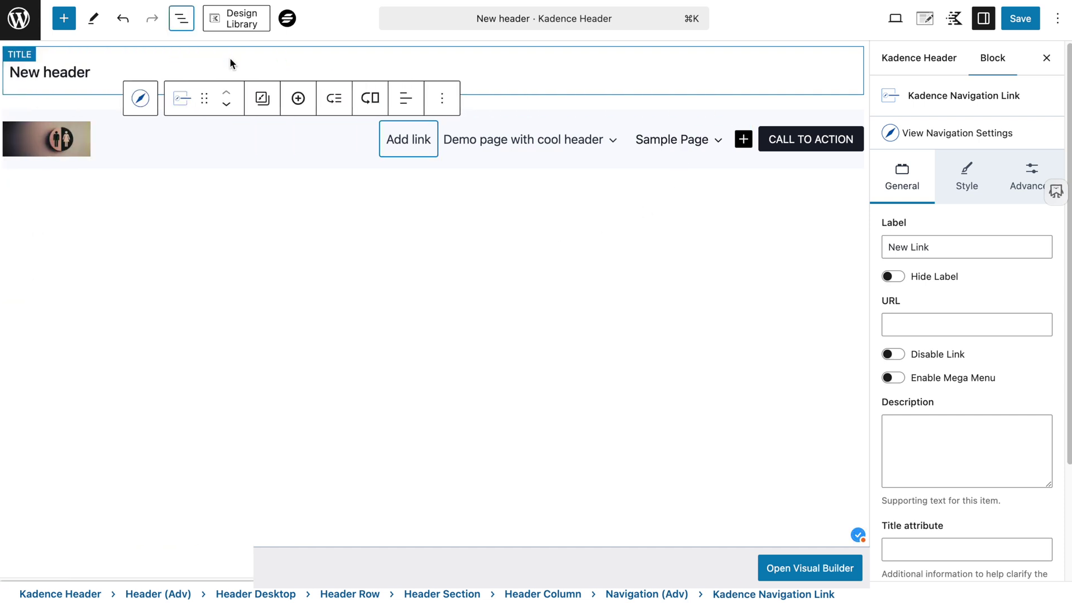
{"action": "left_click", "coordinate": [668, 135]}
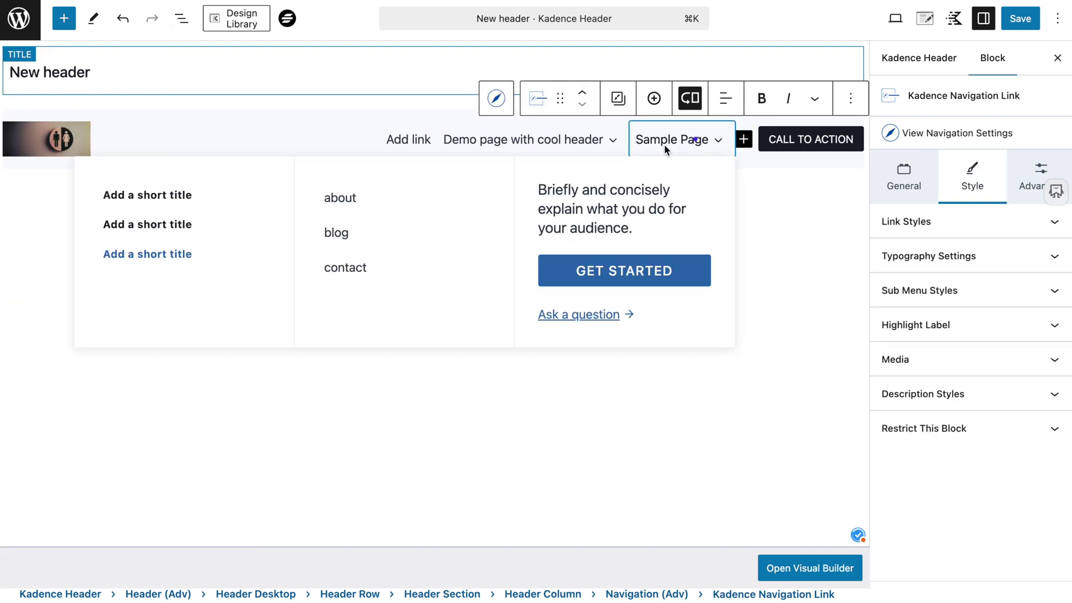
Add a regular submenu with an empty link to the New Link item.
{"action": "left_click", "coordinate": [400, 145]}
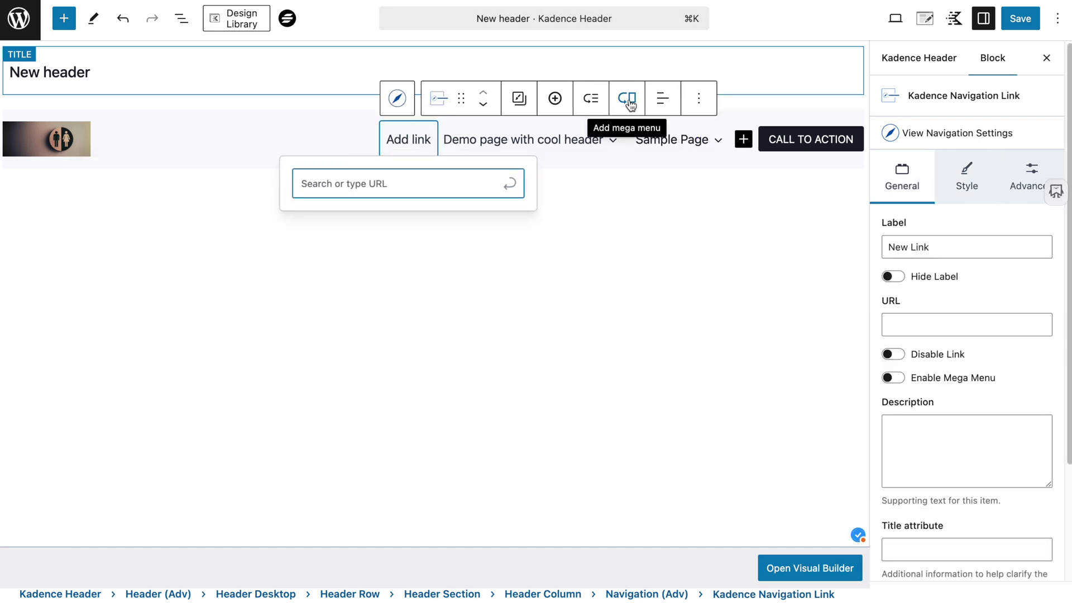
{"action": "left_click", "coordinate": [590, 103]}
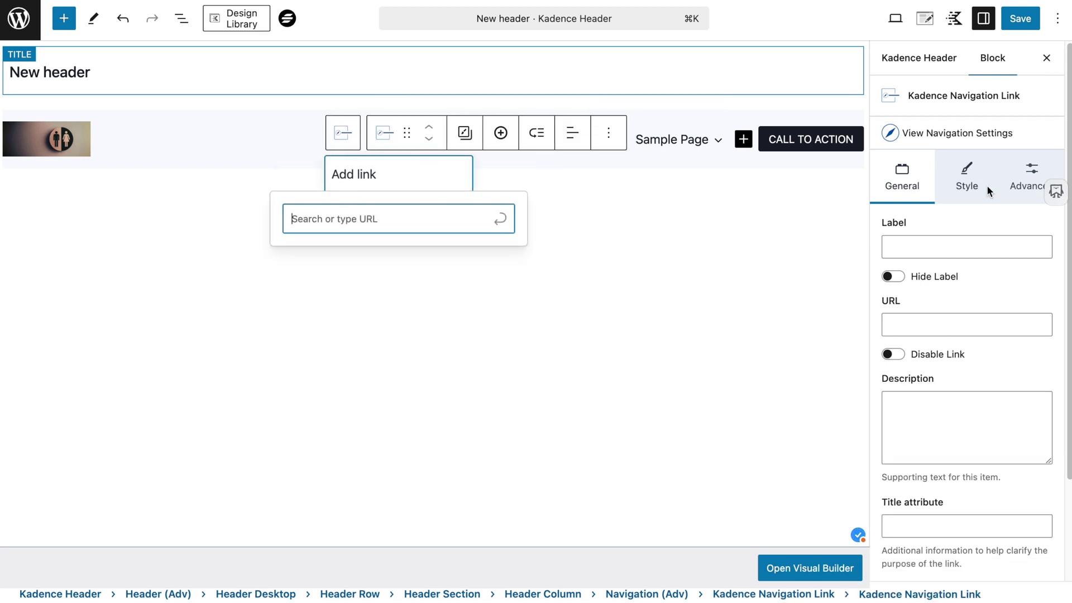
{"action": "left_click", "coordinate": [584, 225]}
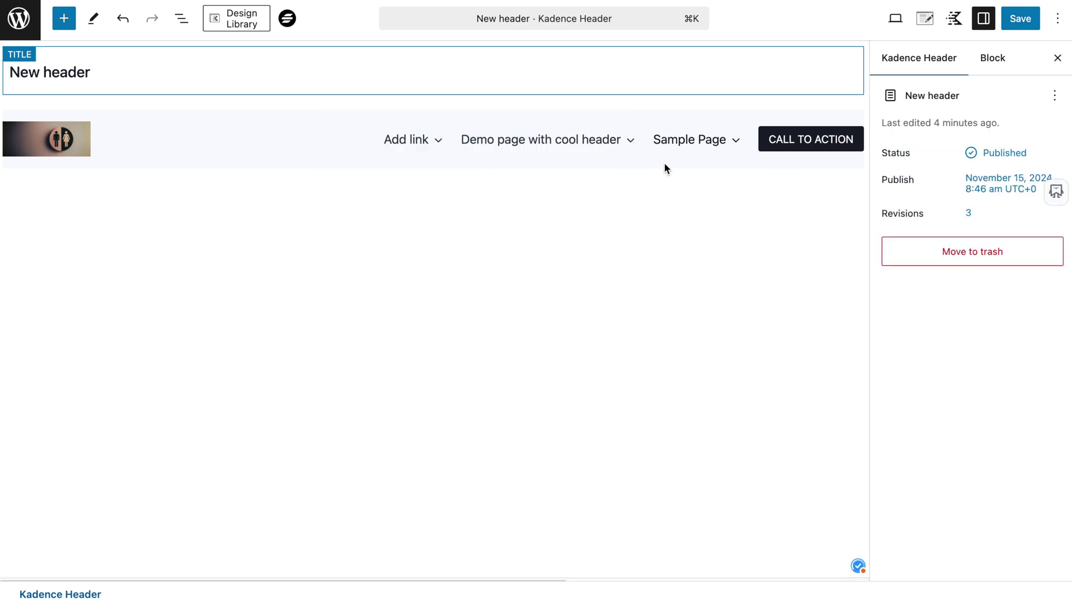
Select the navigation in the first column of the Sample Page mega menu and examine its orientation and item spacing settings.
{"action": "left_click", "coordinate": [676, 141]}
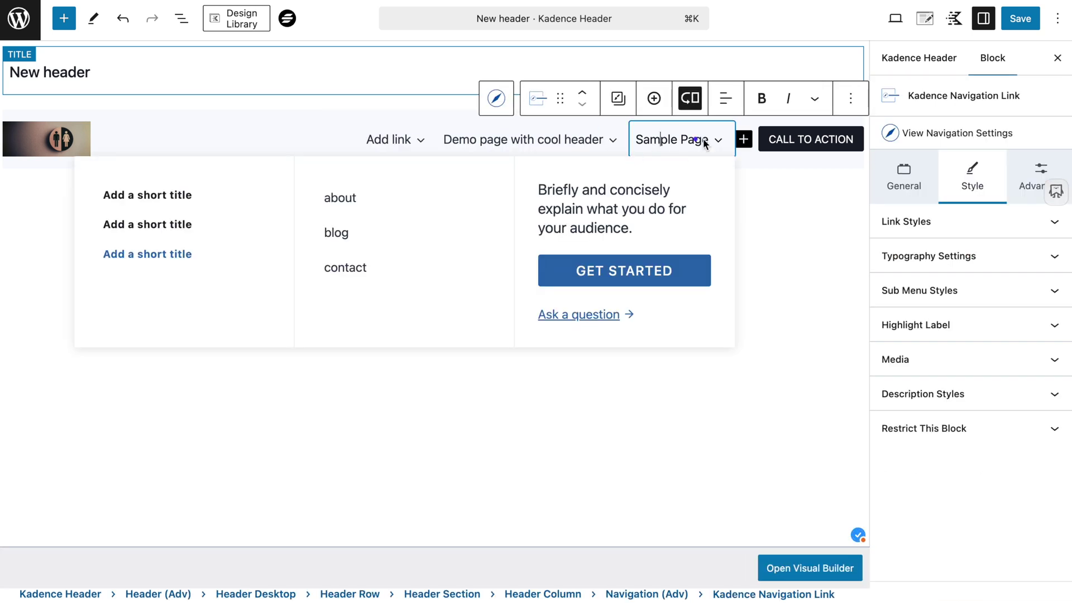
{"action": "left_click", "coordinate": [916, 179]}
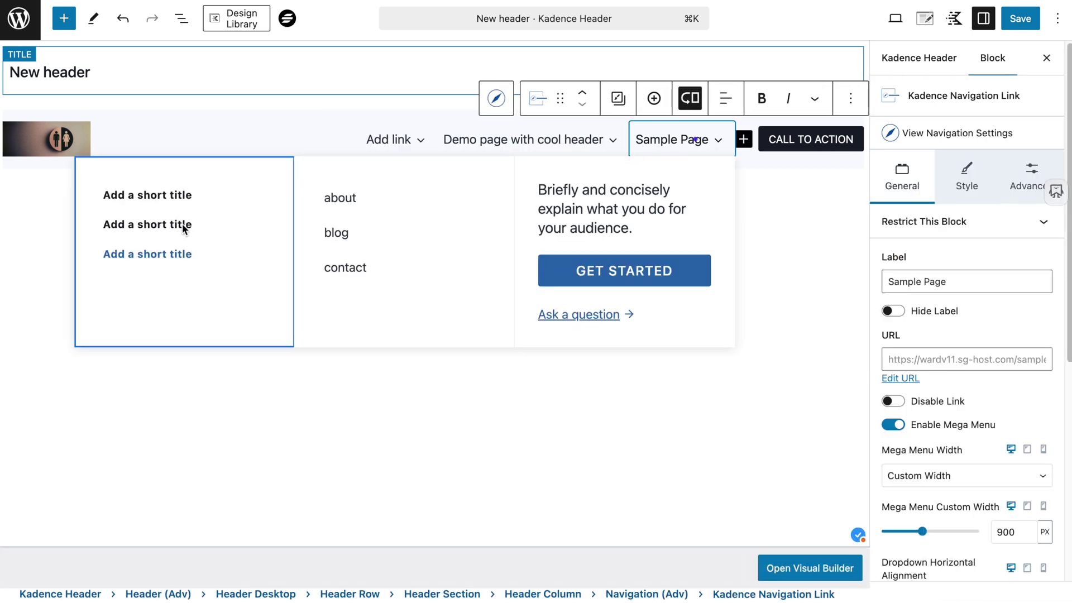
{"action": "left_click", "coordinate": [146, 196]}
{"action": "left_click", "coordinate": [145, 222]}
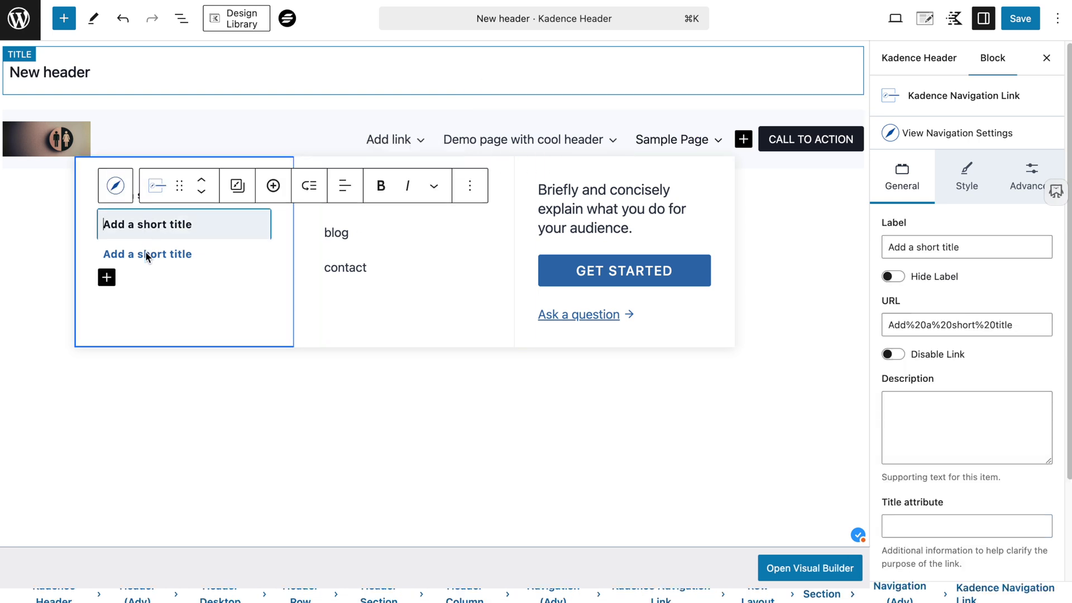
{"action": "left_click", "coordinate": [145, 252]}
{"action": "left_click", "coordinate": [118, 216]}
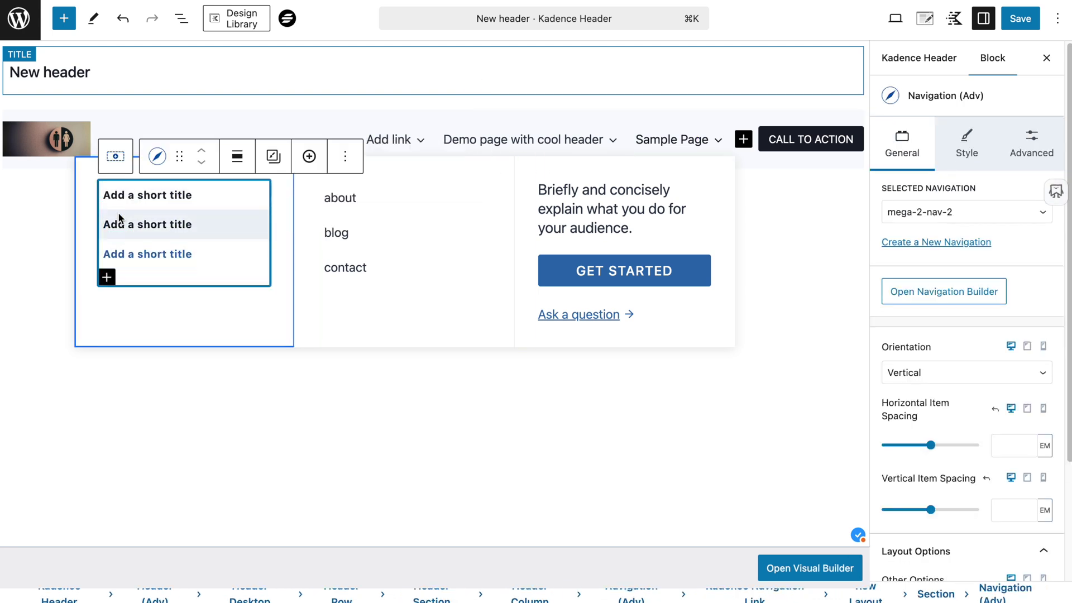
{"action": "double_click", "coordinate": [899, 345]}
{"action": "scroll", "coordinate": [963, 357], "scroll_direction": "down", "scroll_amount": 2}
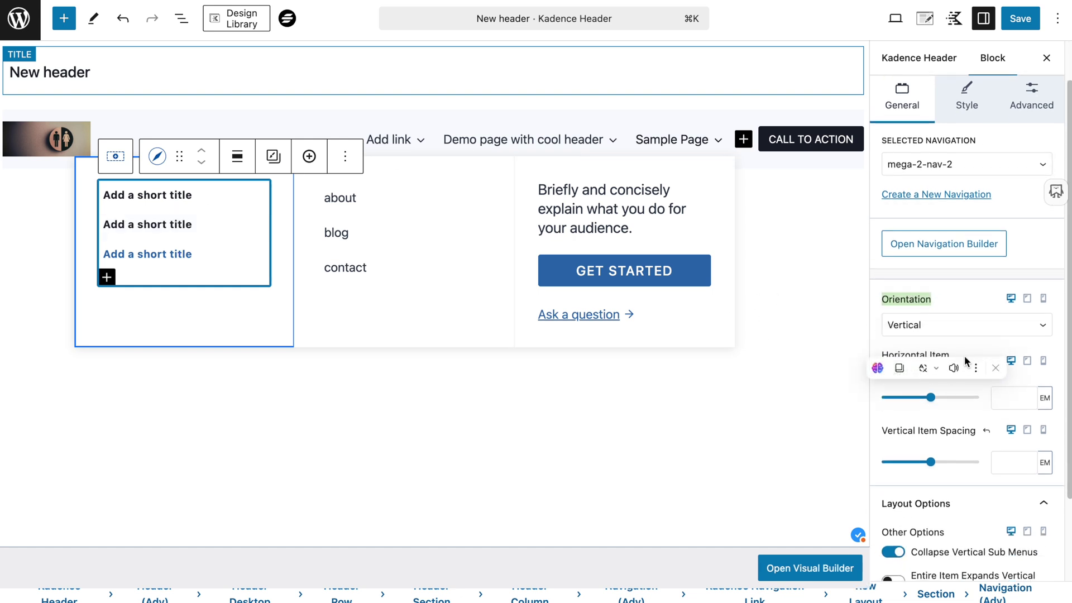
{"action": "left_click", "coordinate": [953, 298]}
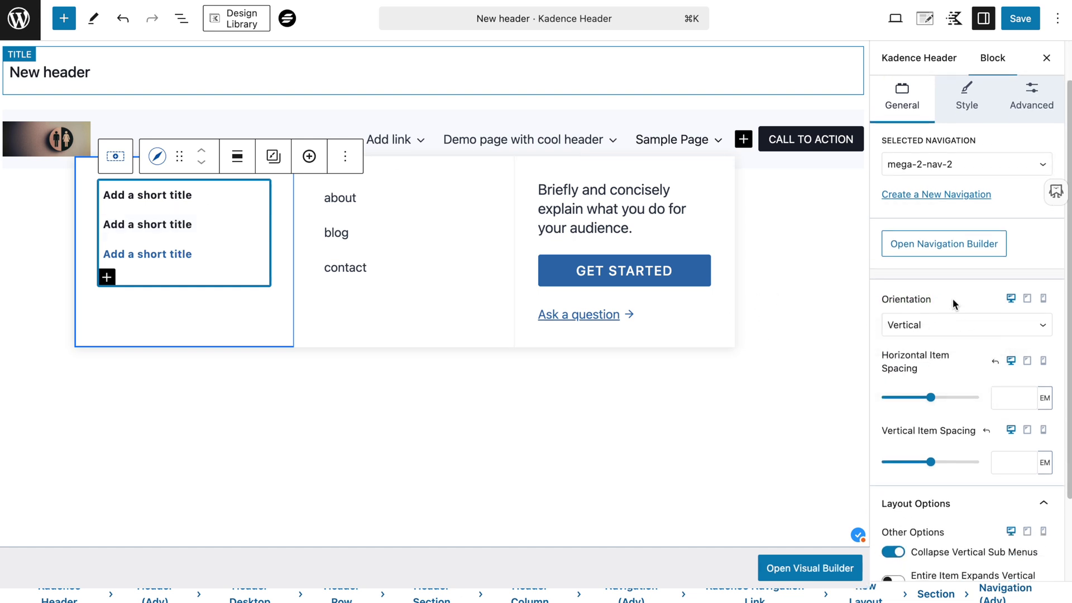
Set the orientation of the navigation in the mega menu's first column to Horizontal.
{"action": "left_click", "coordinate": [913, 325]}
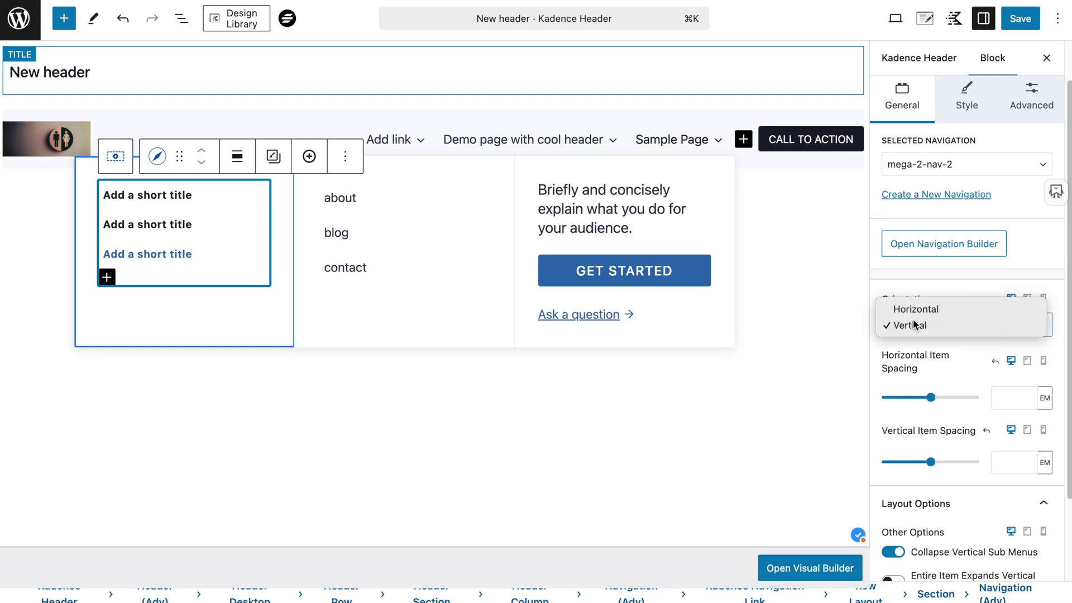
{"action": "left_click", "coordinate": [913, 322]}
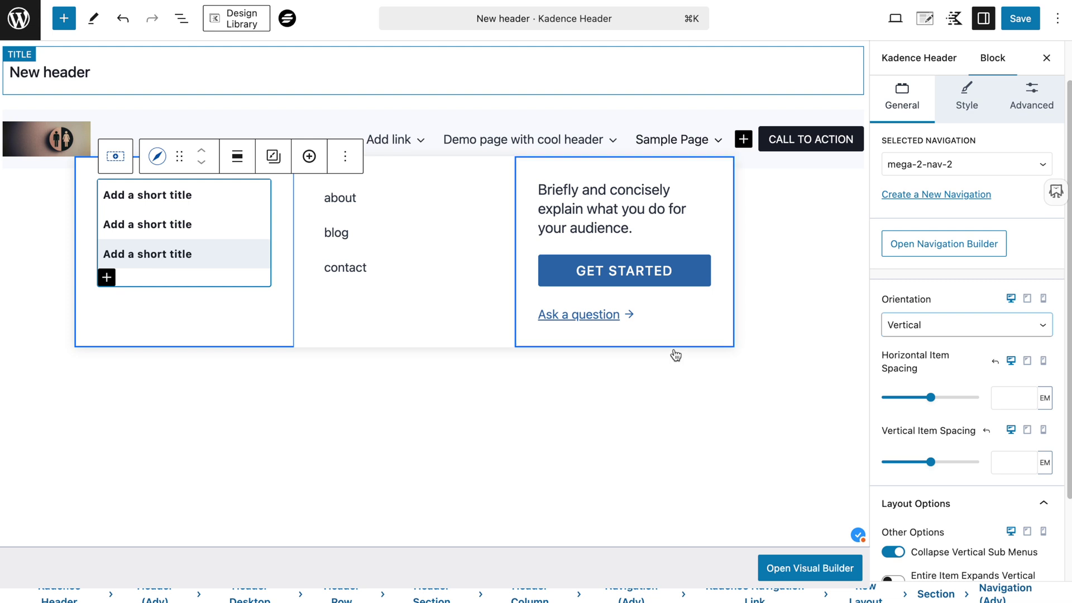
{"action": "left_click", "coordinate": [950, 327]}
{"action": "left_click", "coordinate": [939, 310]}
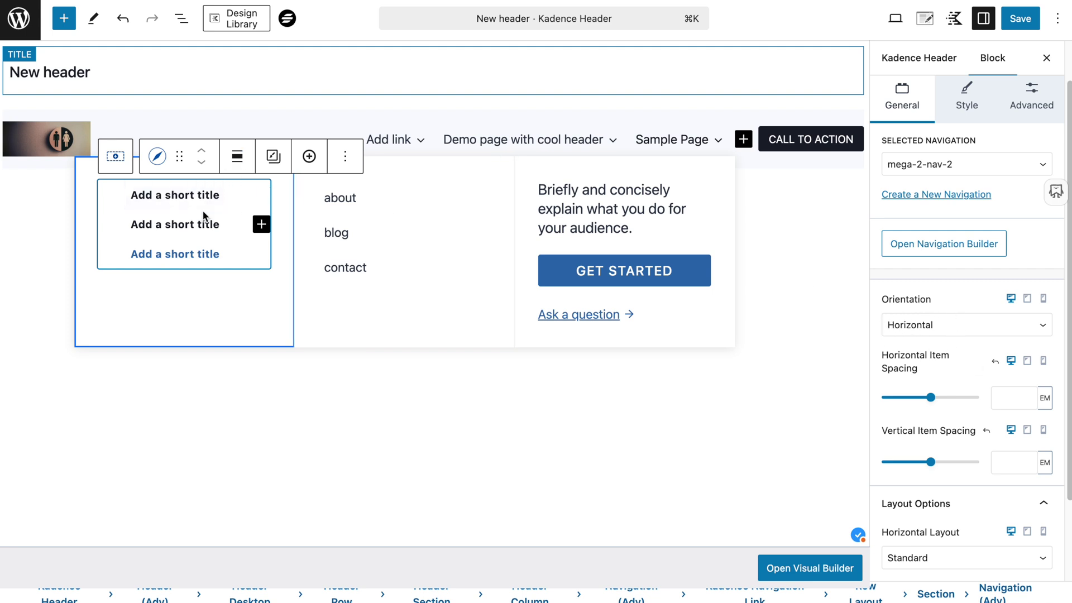
Shorten the first link's label in the mega menu's first column to "title" and reselect its parent navigation.
{"action": "double_click", "coordinate": [175, 194]}
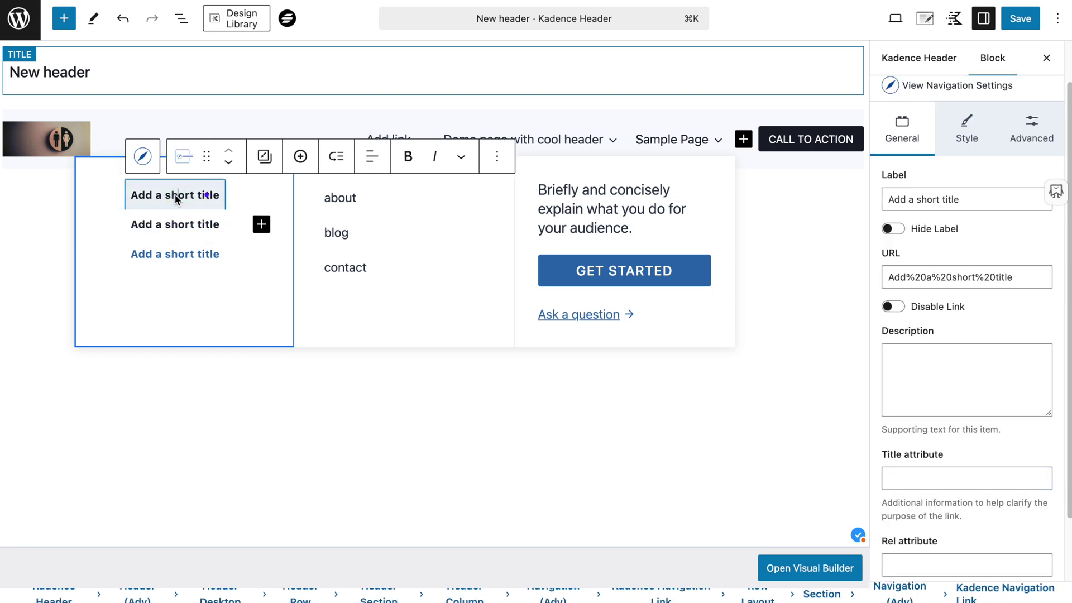
{"action": "left_click", "coordinate": [137, 195]}
{"action": "left_click_drag", "start_coordinate": [136, 195], "coordinate": [202, 197]}
{"action": "key", "text": "BackSpace"}
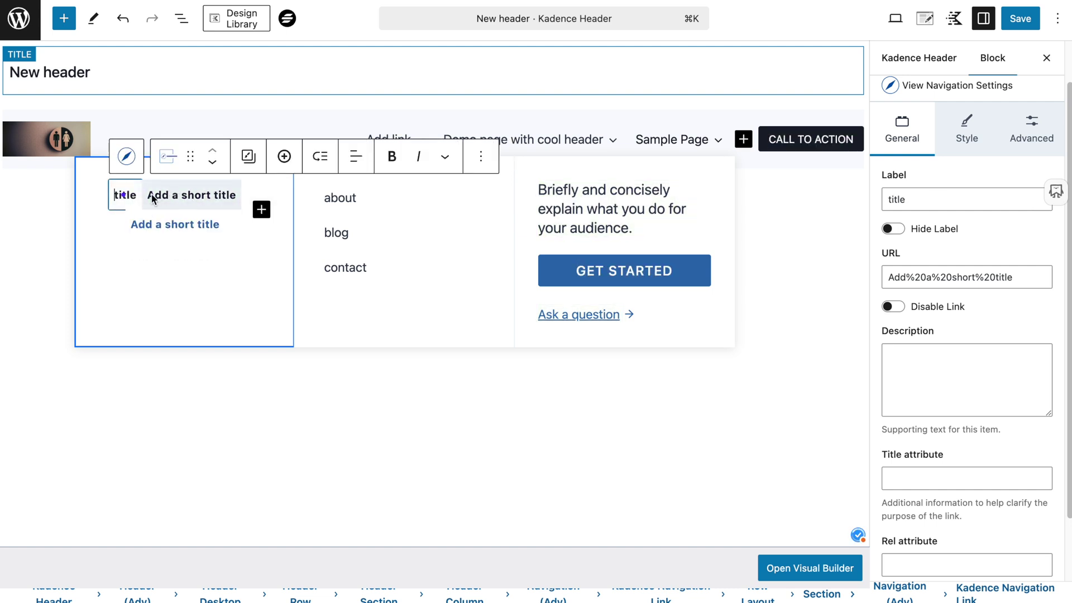
{"action": "left_click", "coordinate": [171, 256]}
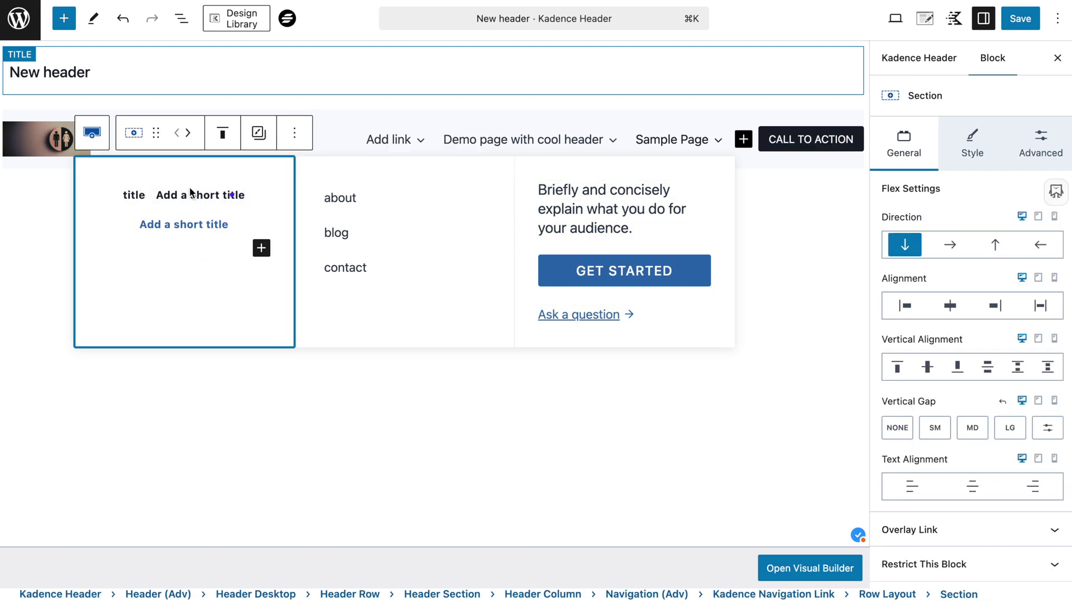
{"action": "left_click", "coordinate": [133, 132]}
{"action": "left_click", "coordinate": [139, 210]}
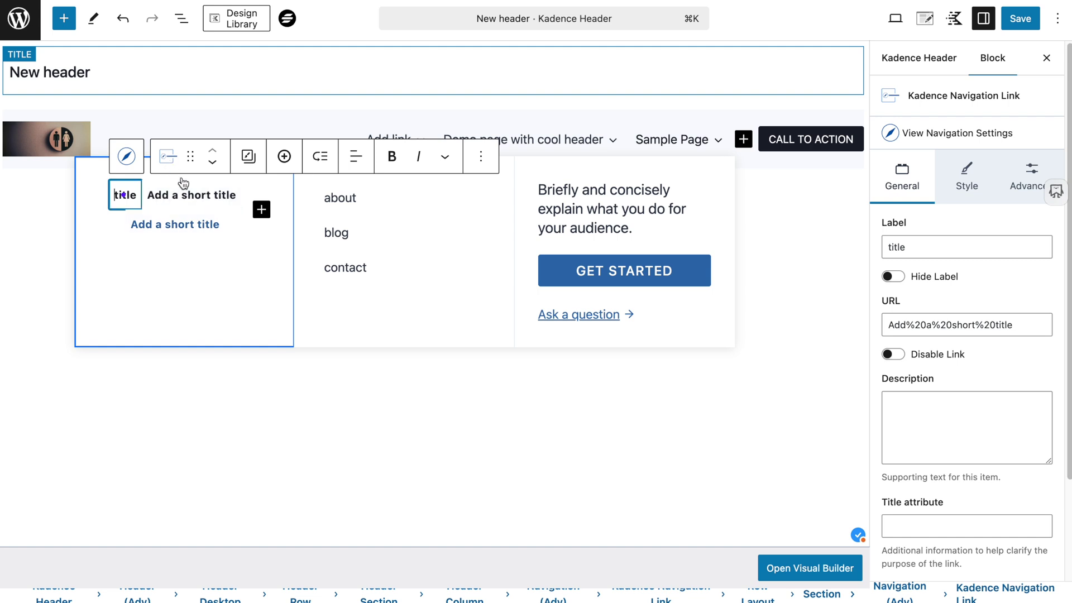
{"action": "left_click", "coordinate": [125, 156]}
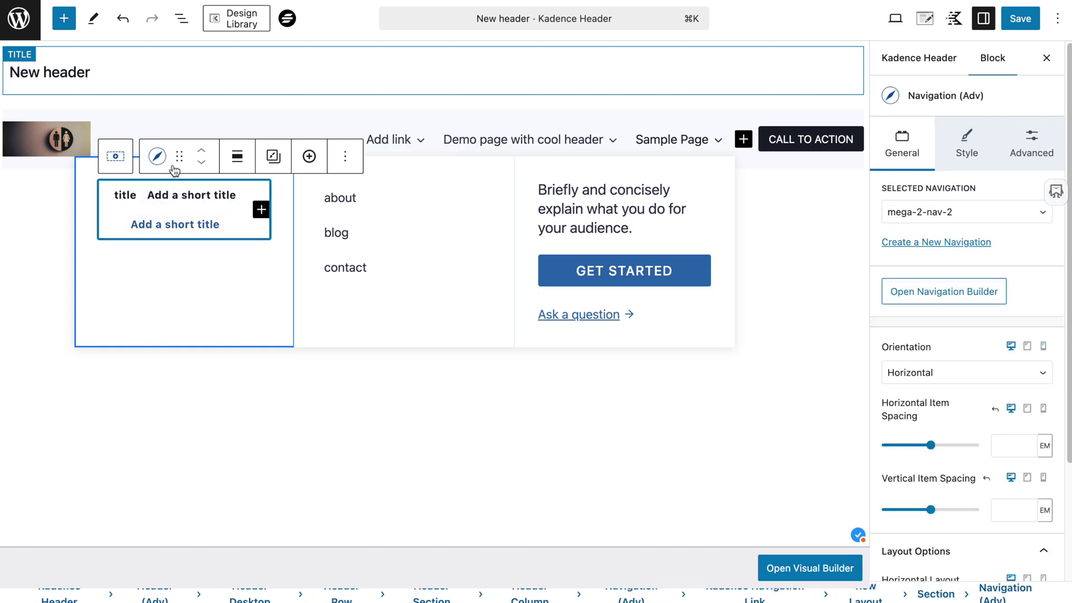
Switch the first-column navigation's orientation to Vertical and back to Horizontal to compare them.
{"action": "left_click", "coordinate": [938, 379]}
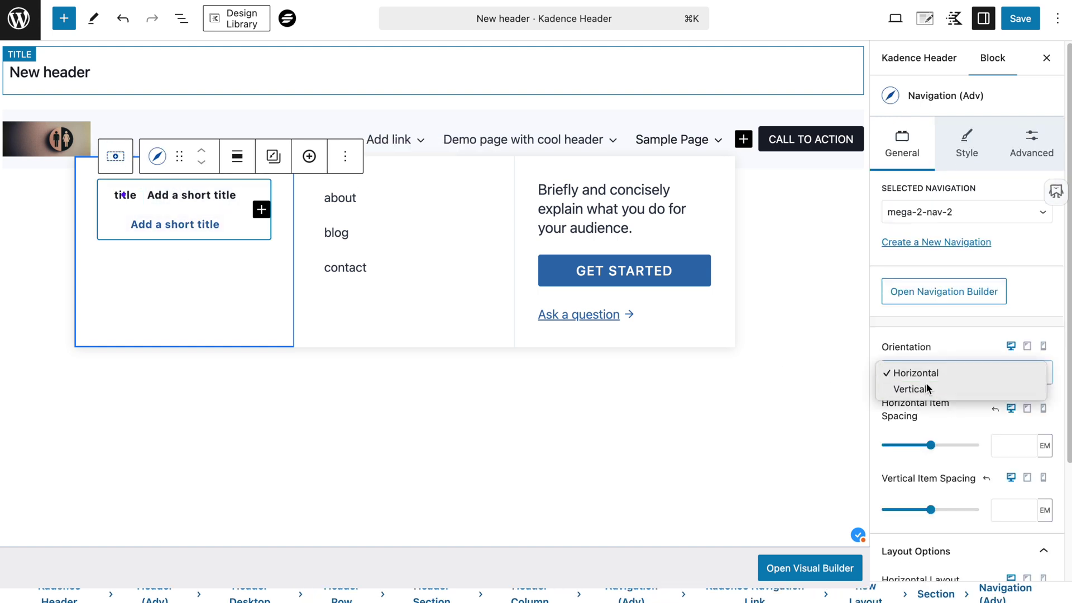
{"action": "left_click", "coordinate": [926, 385]}
{"action": "left_click", "coordinate": [925, 371]}
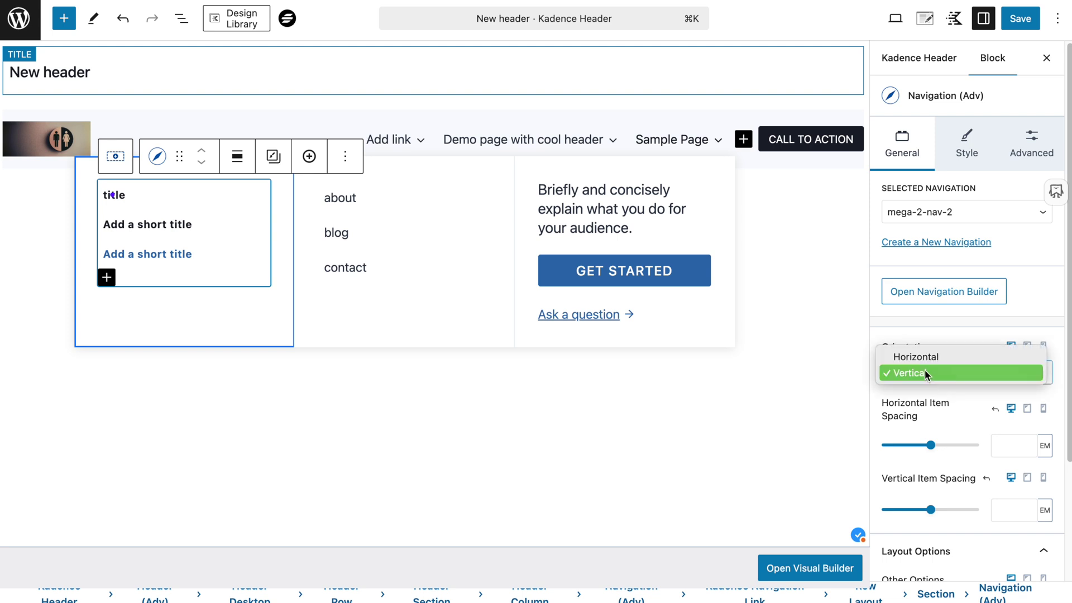
{"action": "left_click", "coordinate": [921, 359]}
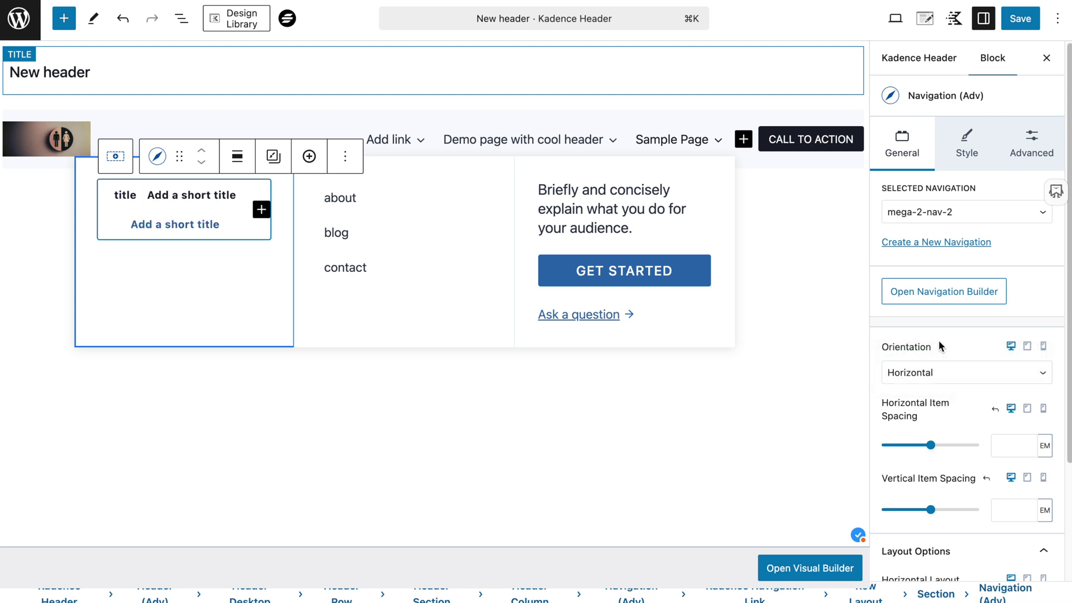
Change the first-column navigation's horizontal layout to Grid with 1 horizontal grid column.
{"action": "scroll", "coordinate": [950, 461], "scroll_direction": "down", "scroll_amount": 3}
{"action": "scroll", "coordinate": [951, 460], "scroll_direction": "down", "scroll_amount": 1}
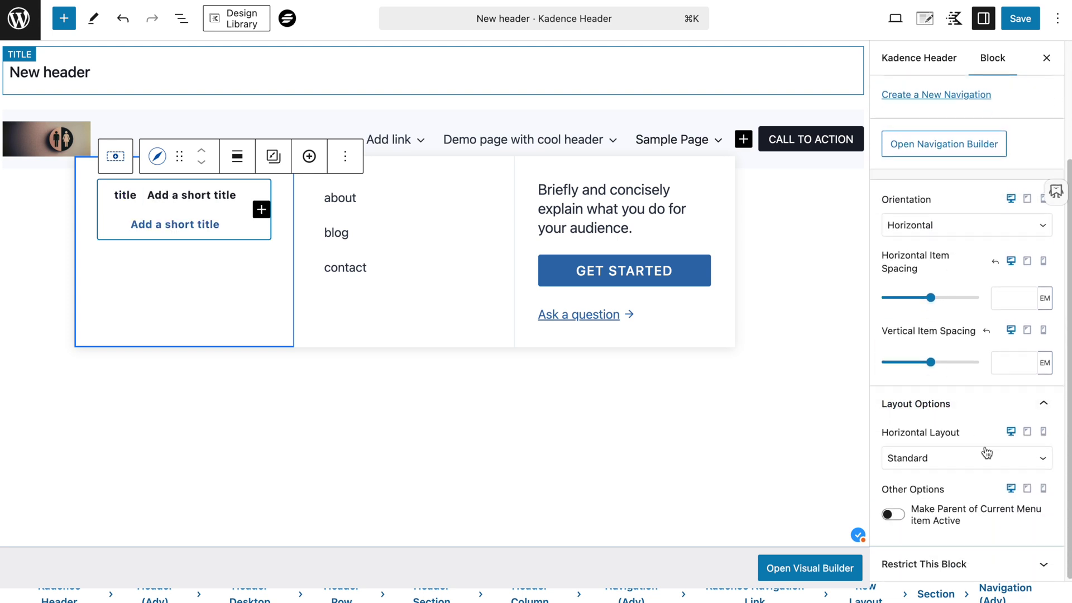
{"action": "left_click", "coordinate": [949, 452]}
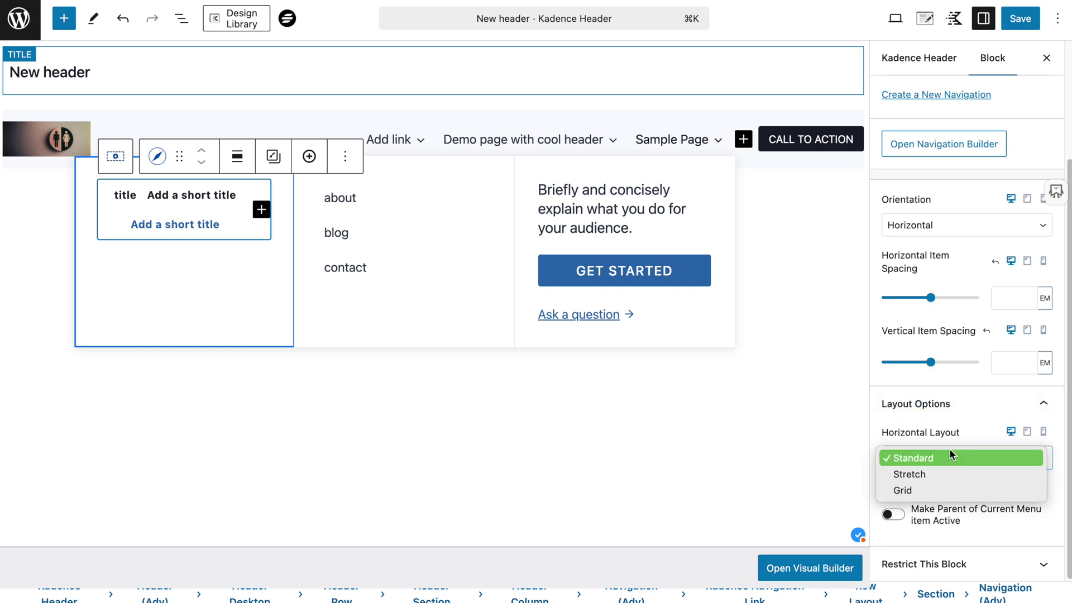
{"action": "left_click", "coordinate": [952, 487]}
{"action": "scroll", "coordinate": [952, 487], "scroll_direction": "down", "scroll_amount": 2}
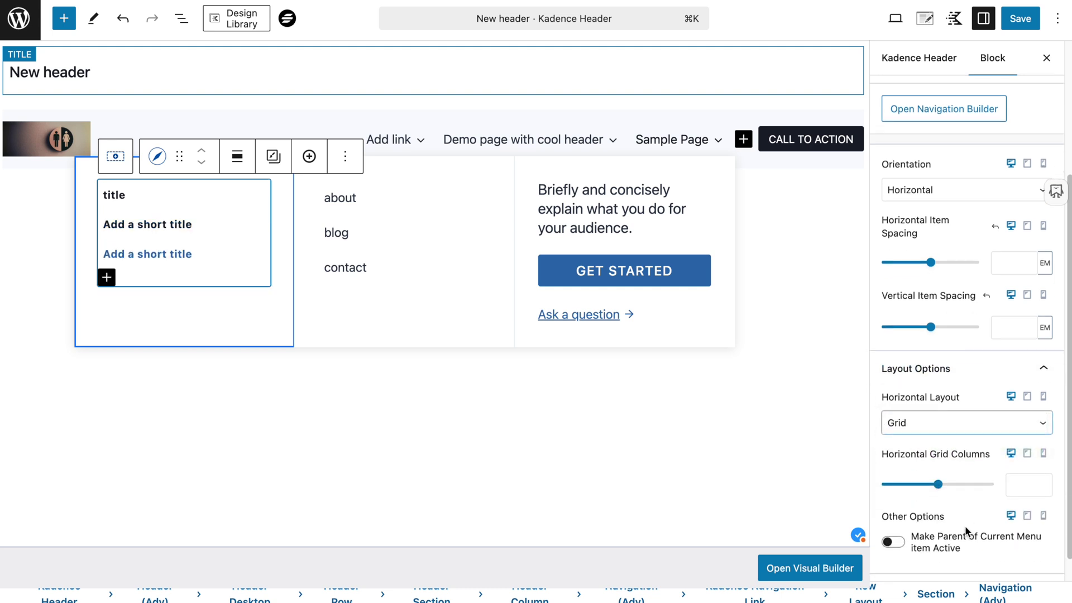
{"action": "left_click", "coordinate": [1022, 456]}
{"action": "type", "text": "1"}
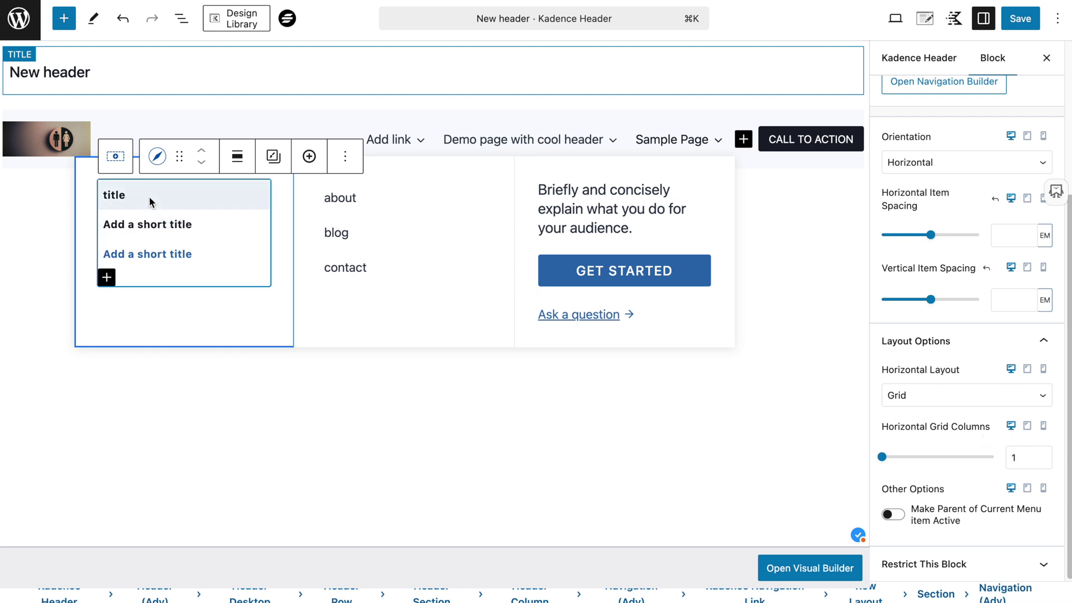
Try 2 horizontal grid columns for the first-column navigation and return the number of columns to 1.
{"action": "scroll", "coordinate": [930, 213], "scroll_direction": "up", "scroll_amount": 1}
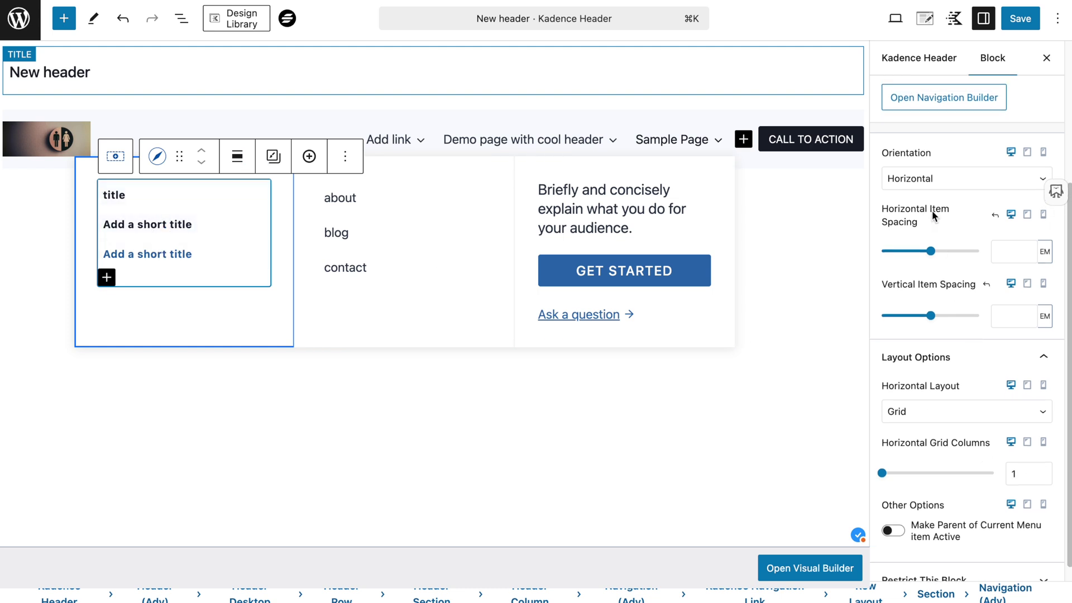
{"action": "left_click", "coordinate": [915, 178]}
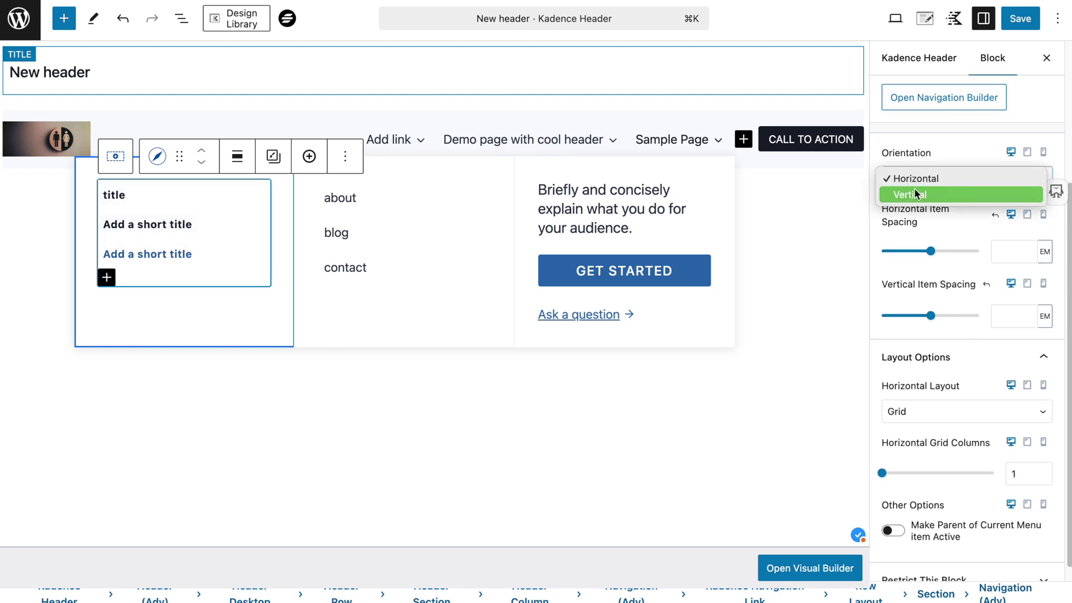
{"action": "left_click", "coordinate": [950, 230]}
{"action": "scroll", "coordinate": [998, 382], "scroll_direction": "down", "scroll_amount": 1}
{"action": "left_click", "coordinate": [1030, 457]}
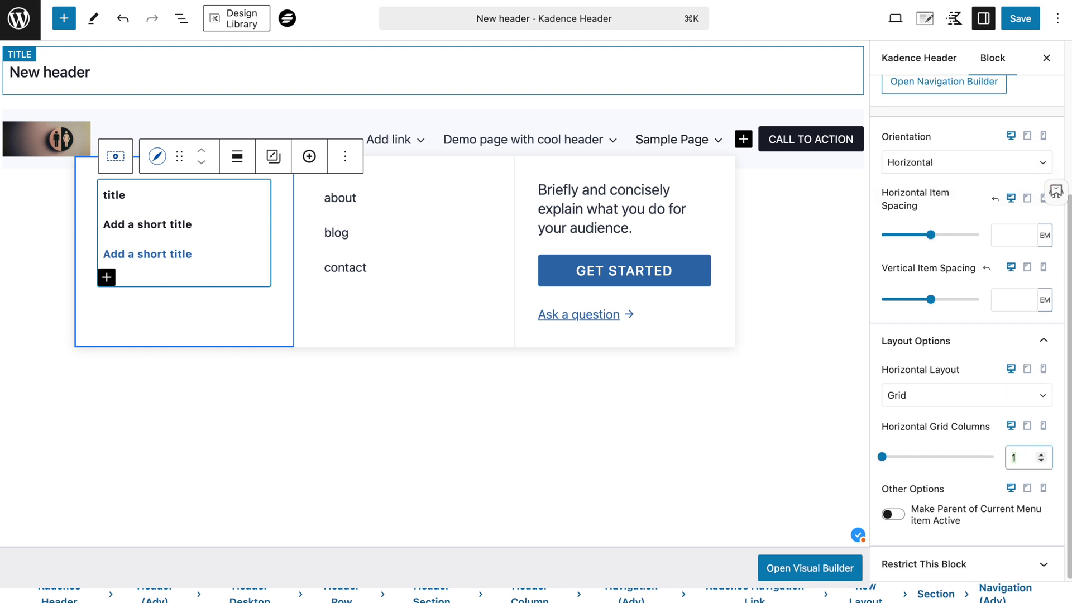
{"action": "key", "text": "Up"}
{"action": "left_click", "coordinate": [971, 470]}
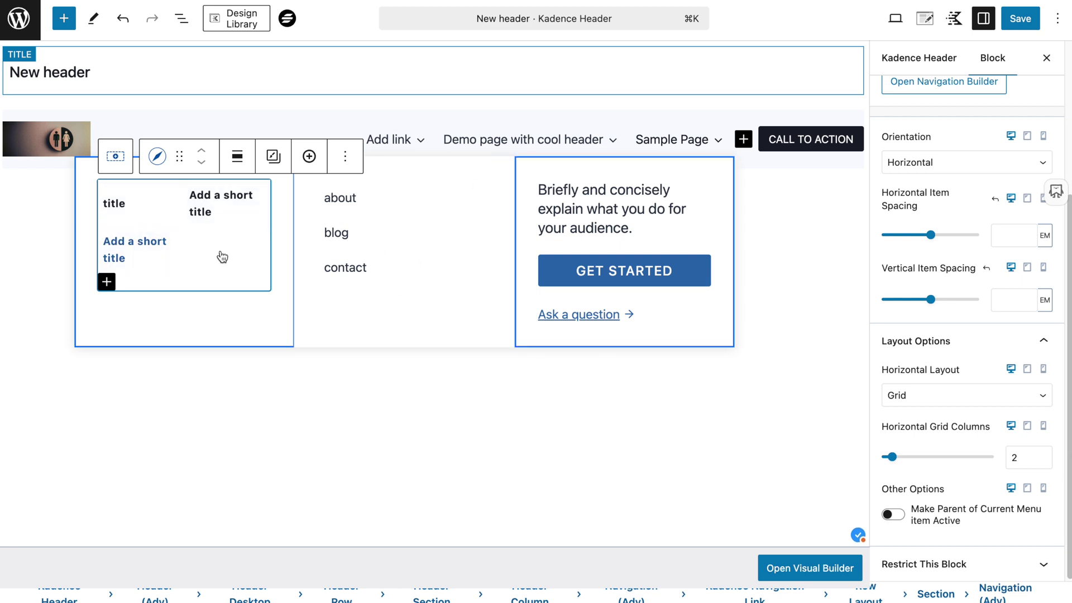
{"action": "left_click", "coordinate": [1042, 463]}
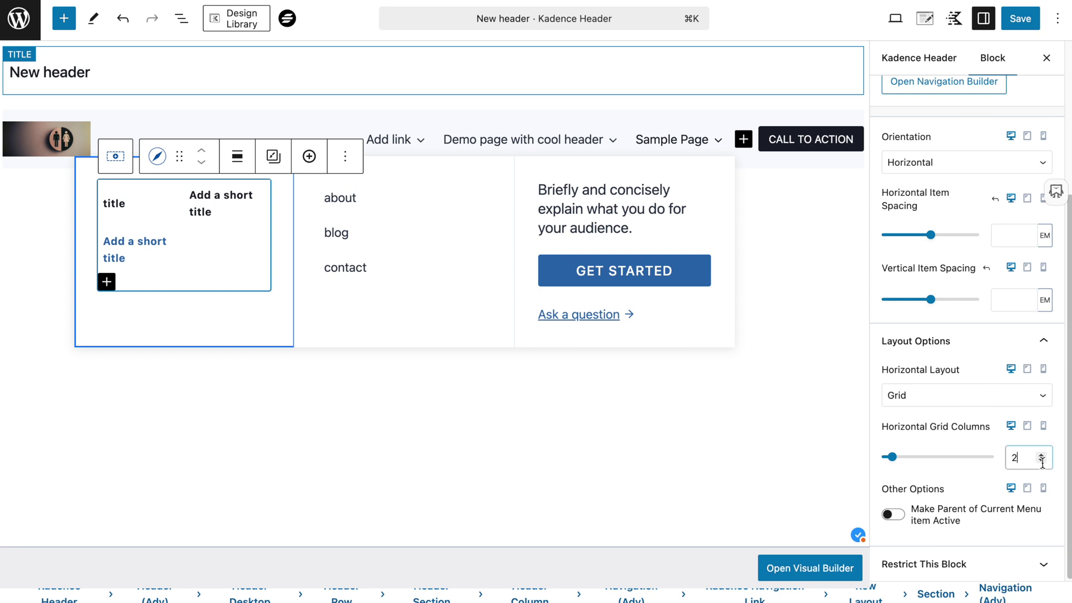
{"action": "left_click", "coordinate": [1041, 462]}
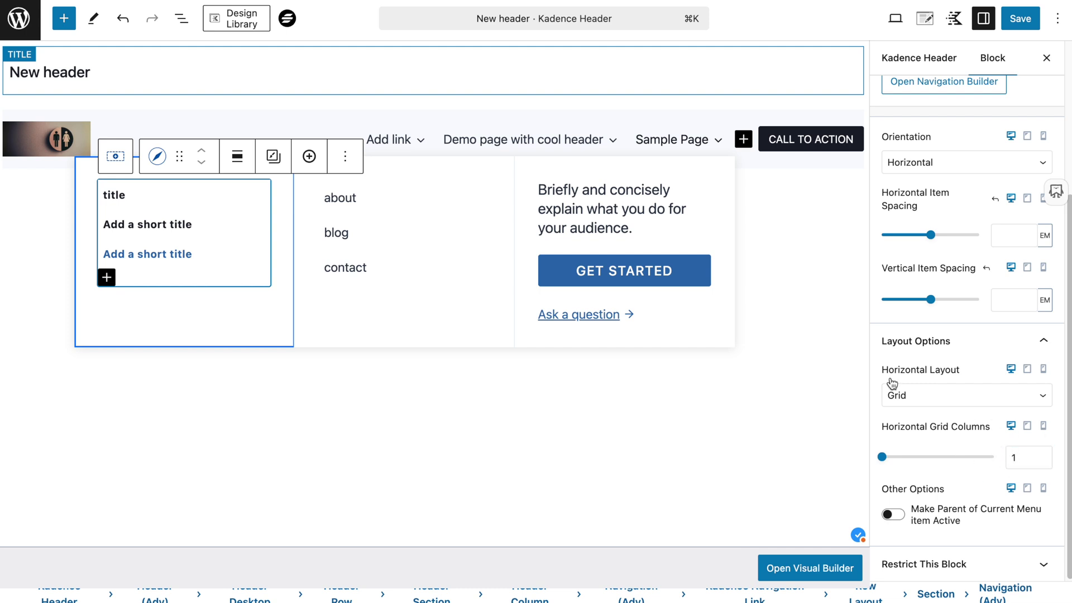
Select the text in the third column, return to the "title" link in the first column, and save the header.
{"action": "left_click", "coordinate": [661, 202]}
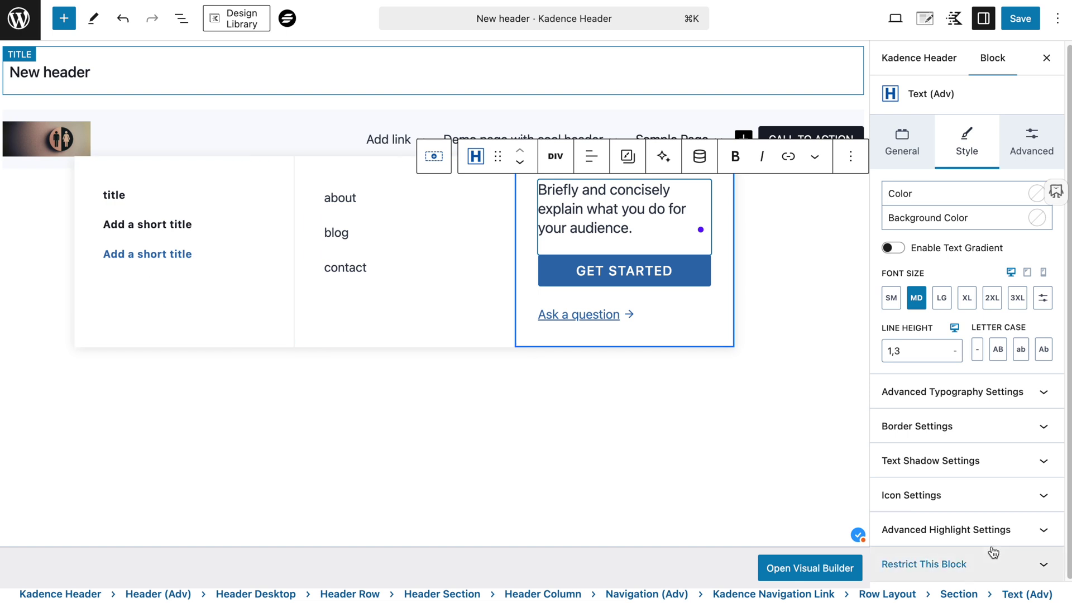
{"action": "left_click", "coordinate": [165, 192]}
{"action": "left_click", "coordinate": [1011, 18]}
{"action": "left_click", "coordinate": [1009, 18]}
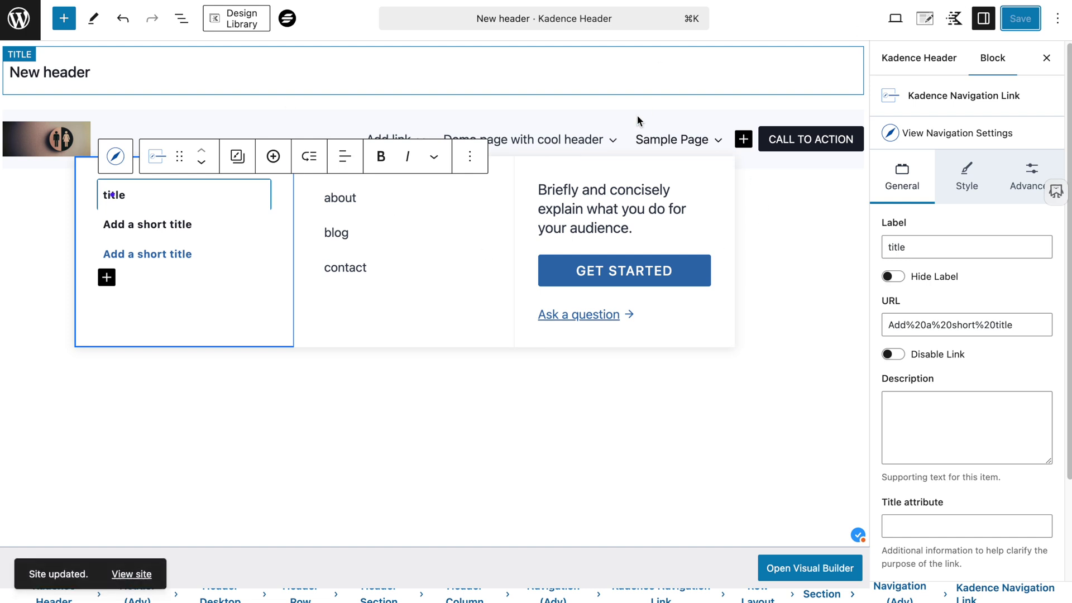
Switch the header to the Tablet preview and show its Off Canvas area in the visual builder.
{"action": "left_click", "coordinate": [895, 18]}
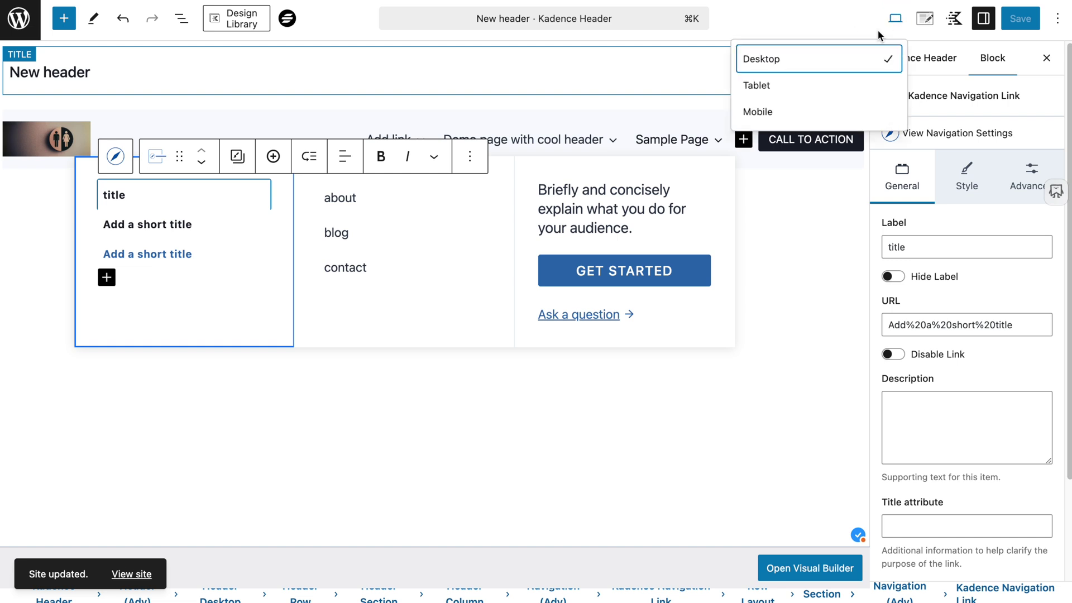
{"action": "left_click", "coordinate": [804, 89]}
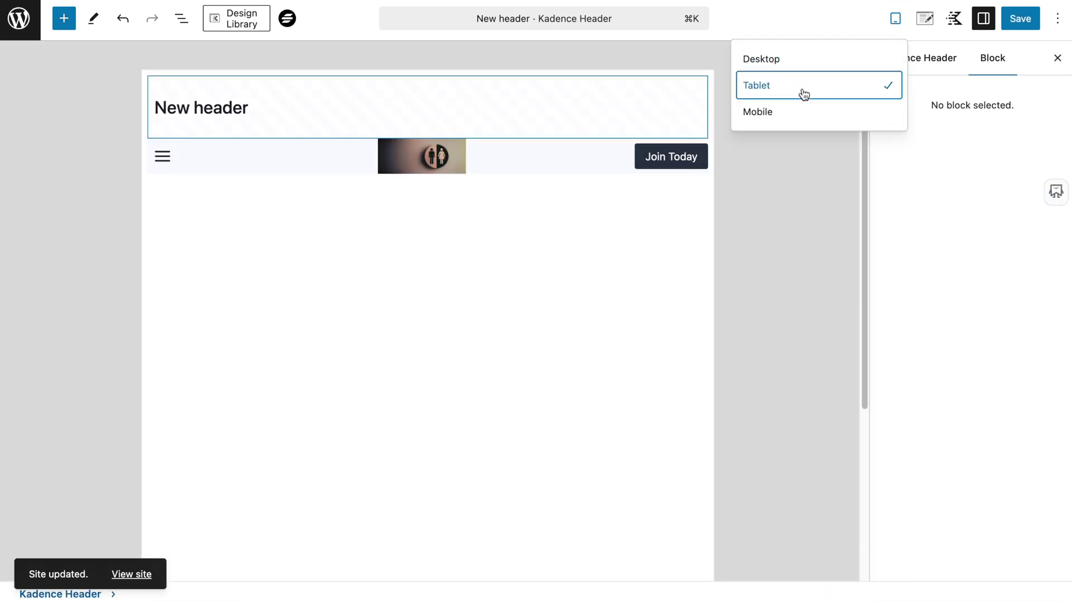
{"action": "left_click", "coordinate": [161, 159]}
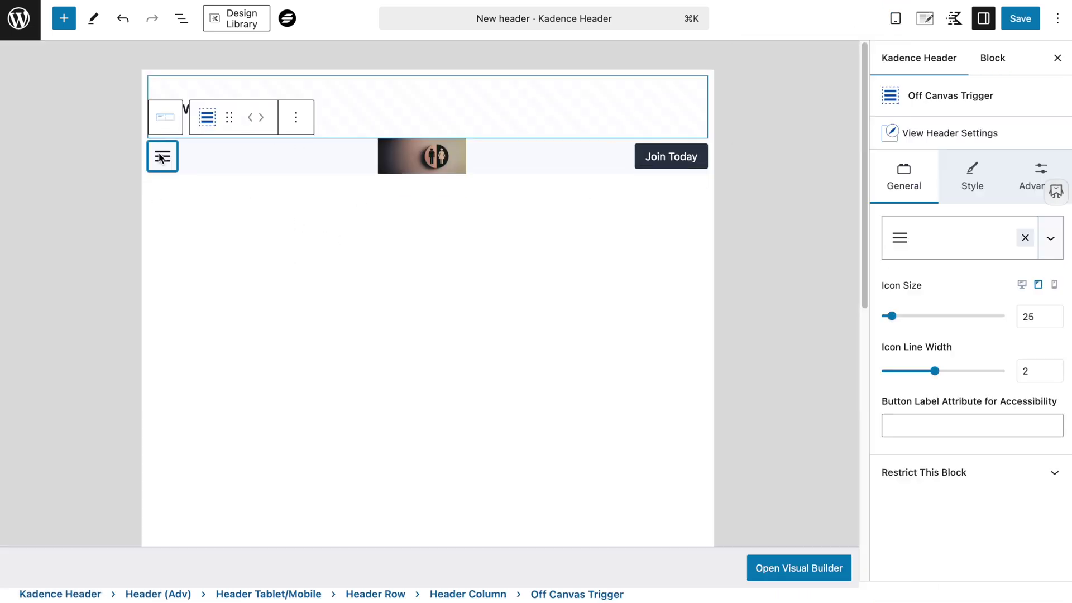
{"action": "left_click", "coordinate": [806, 569]}
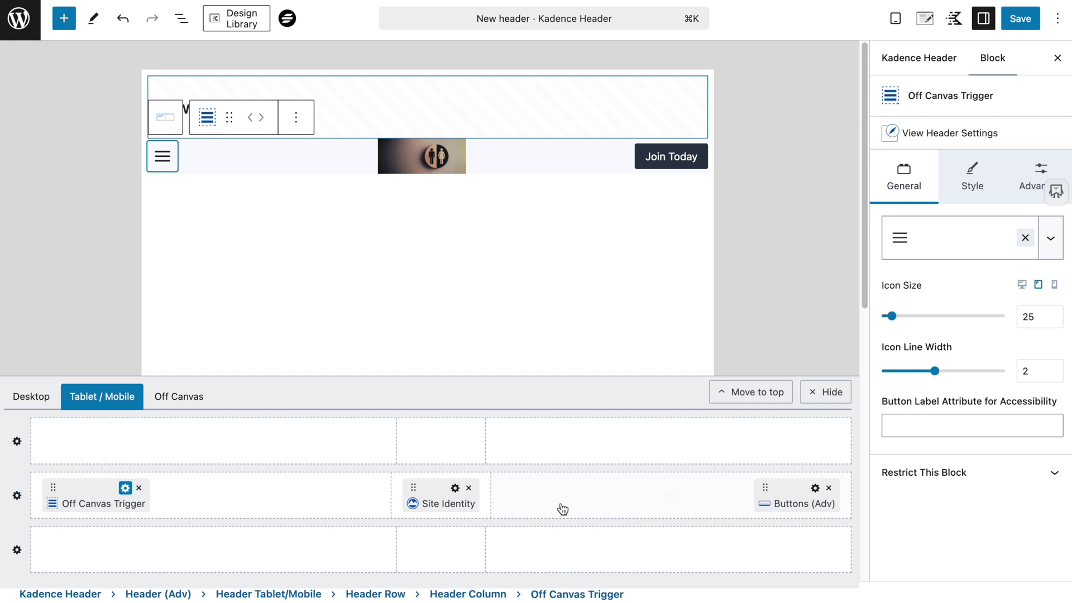
{"action": "left_click", "coordinate": [177, 400]}
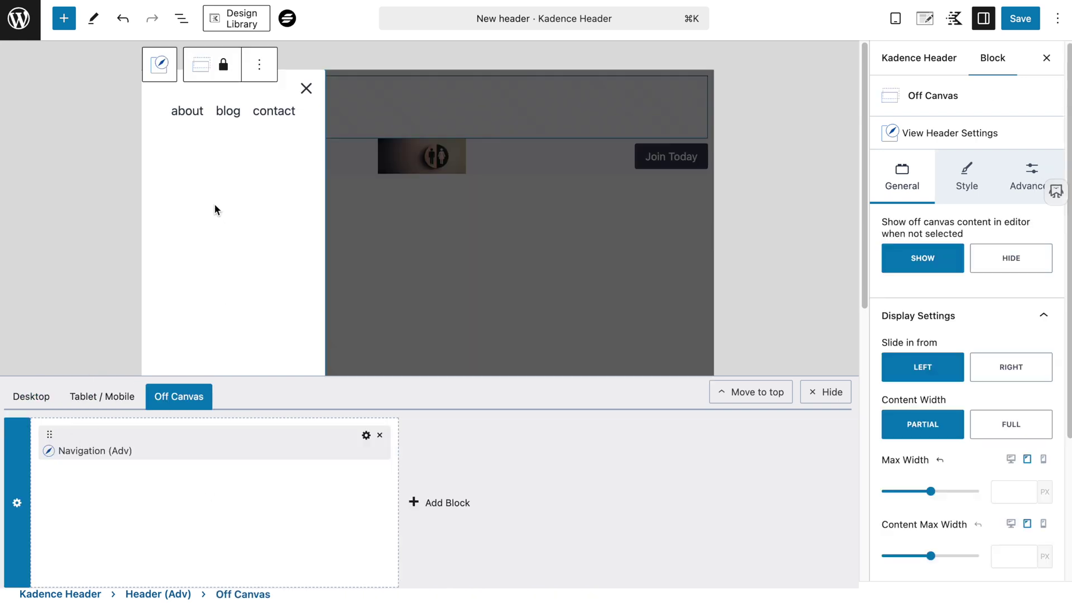
Assign the existing Test navigation to the Navigation (Adv) block in the off-canvas area.
{"action": "left_click", "coordinate": [192, 112]}
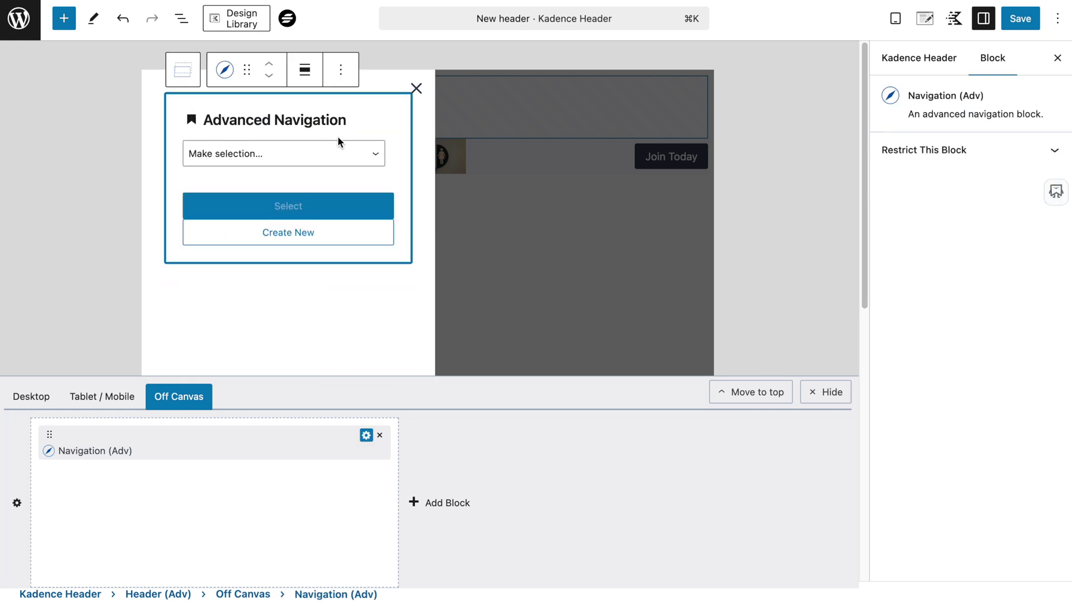
{"action": "left_click", "coordinate": [236, 155]}
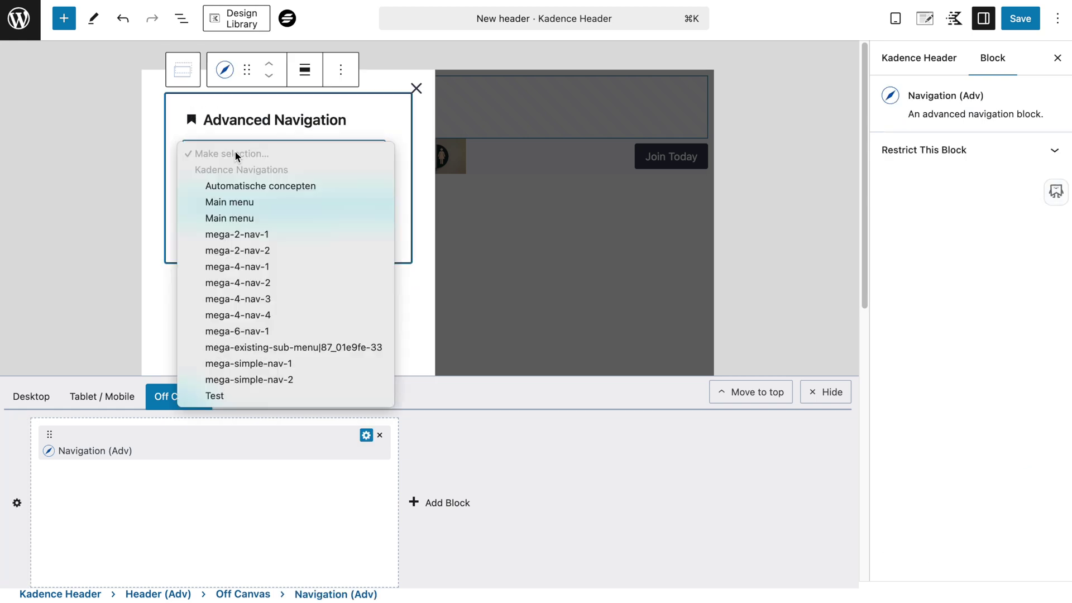
{"action": "left_click", "coordinate": [237, 396]}
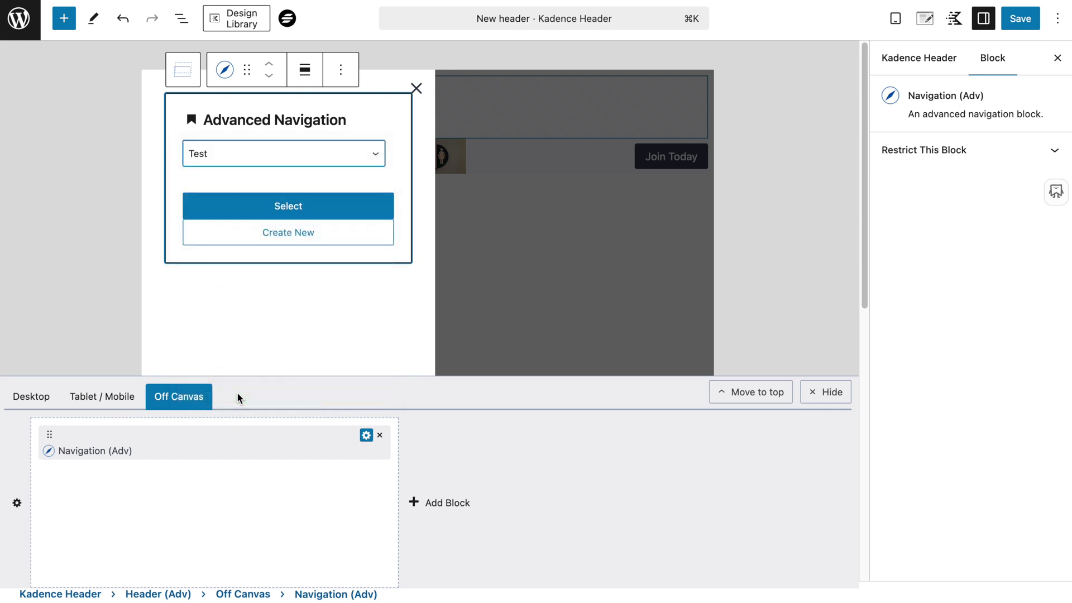
{"action": "left_click", "coordinate": [296, 208]}
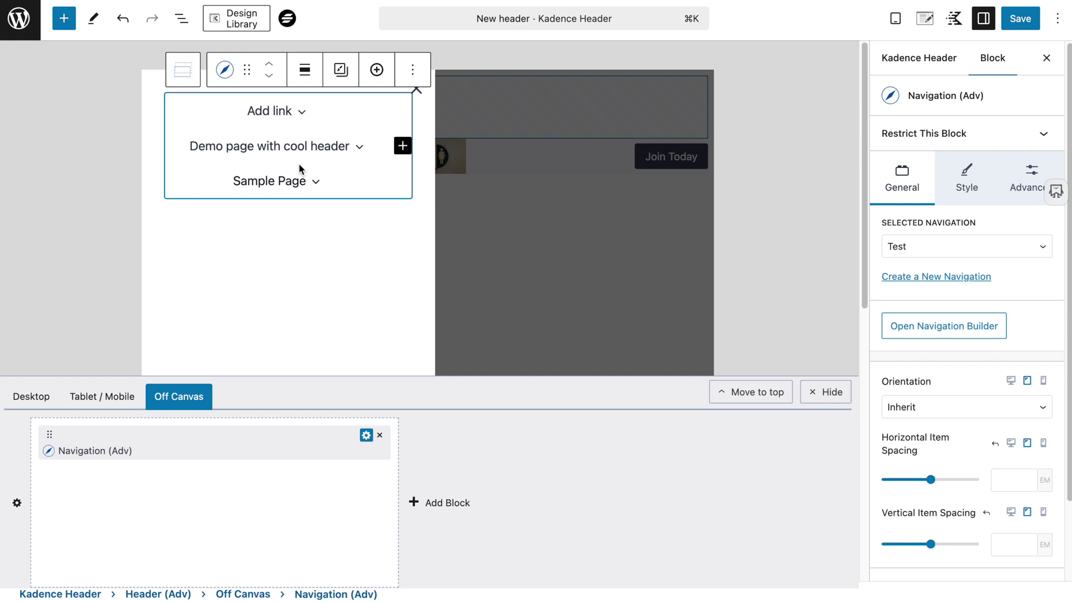
Open the Sample Page mega menu in the off-canvas navigation to check its layout, and save the header.
{"action": "left_click", "coordinate": [299, 187]}
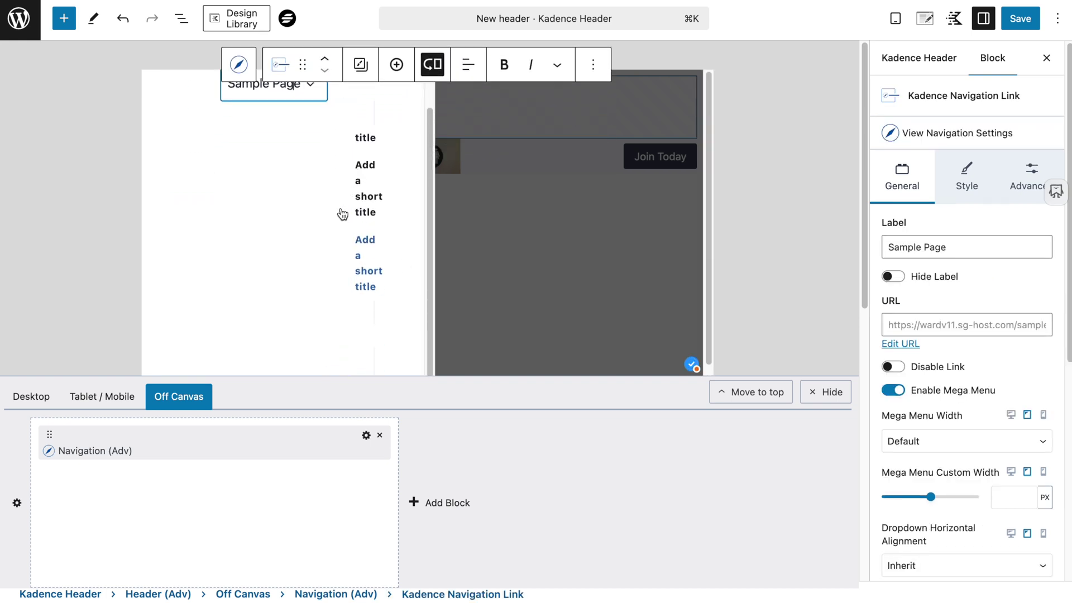
{"action": "scroll", "coordinate": [373, 224], "scroll_direction": "up", "scroll_amount": 3}
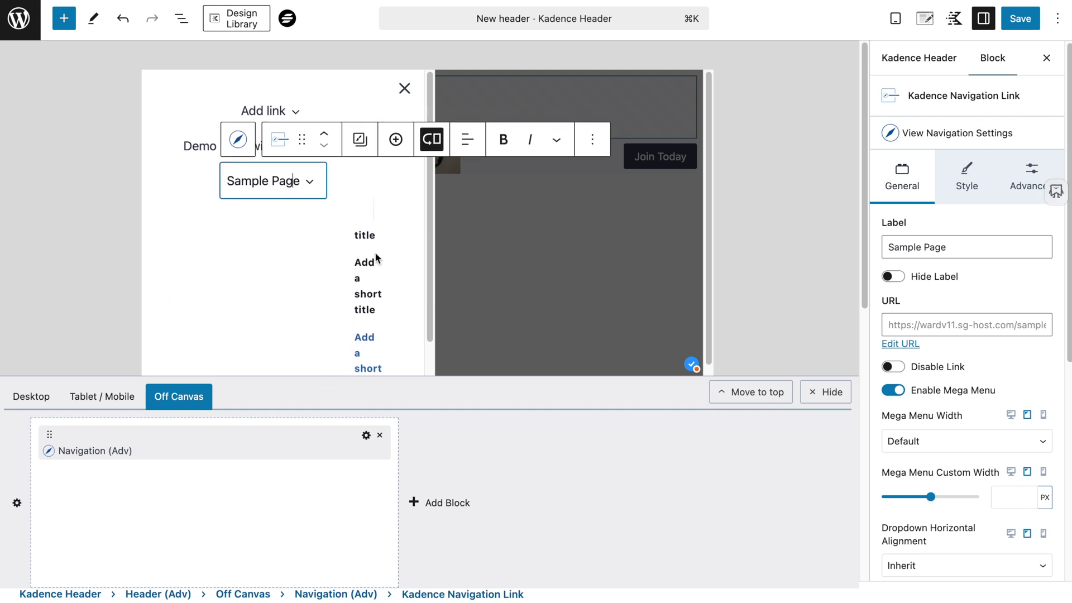
{"action": "left_click", "coordinate": [1014, 22]}
{"action": "left_click", "coordinate": [1013, 24]}
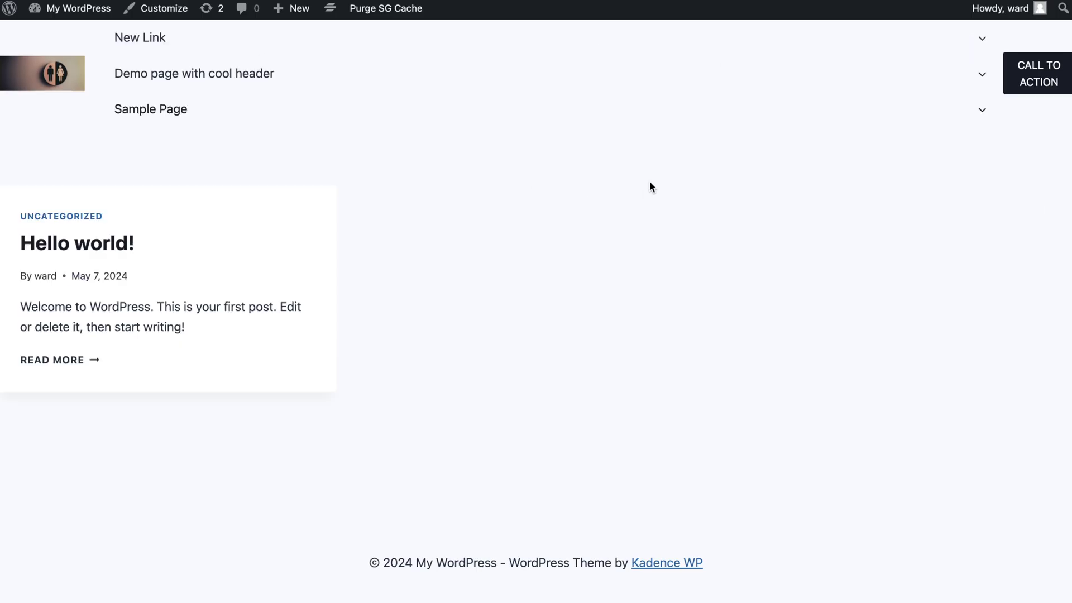
Open the Sample Page from the live site's header and return to the home page.
{"action": "left_click", "coordinate": [151, 111]}
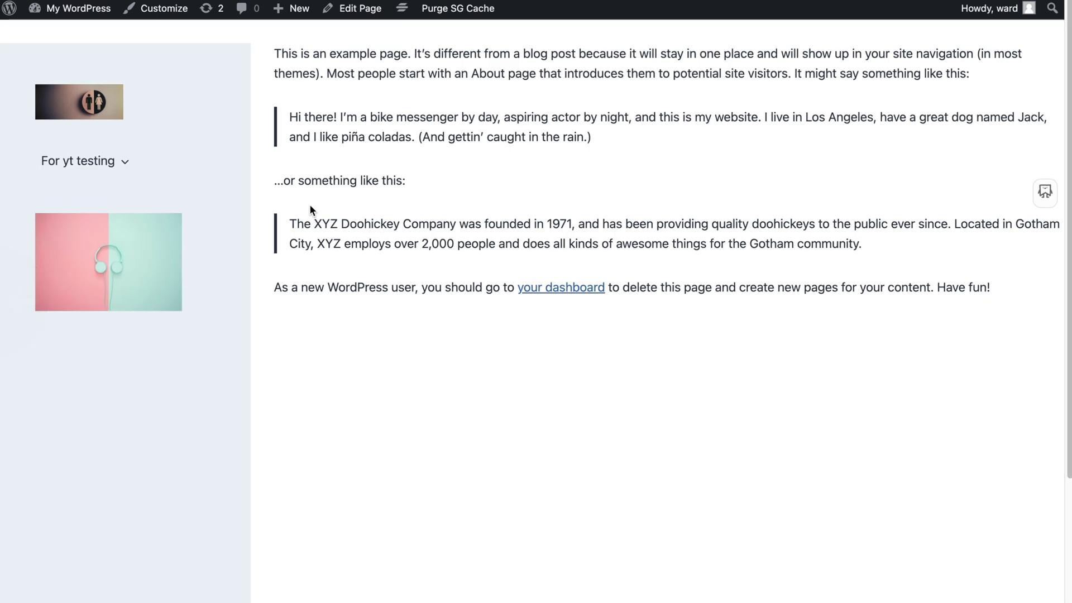
{"action": "key", "text": "super+bracketleft"}
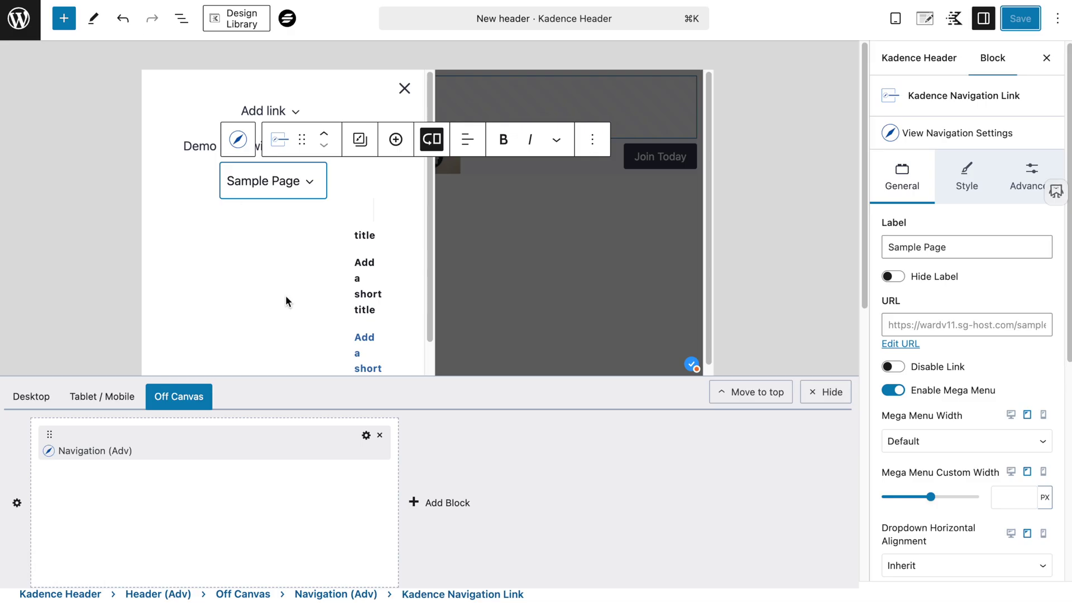
Show the header's Desktop layout, check the "Demo page with cool header" mega menu, and hide the visual builder.
{"action": "left_click", "coordinate": [19, 393]}
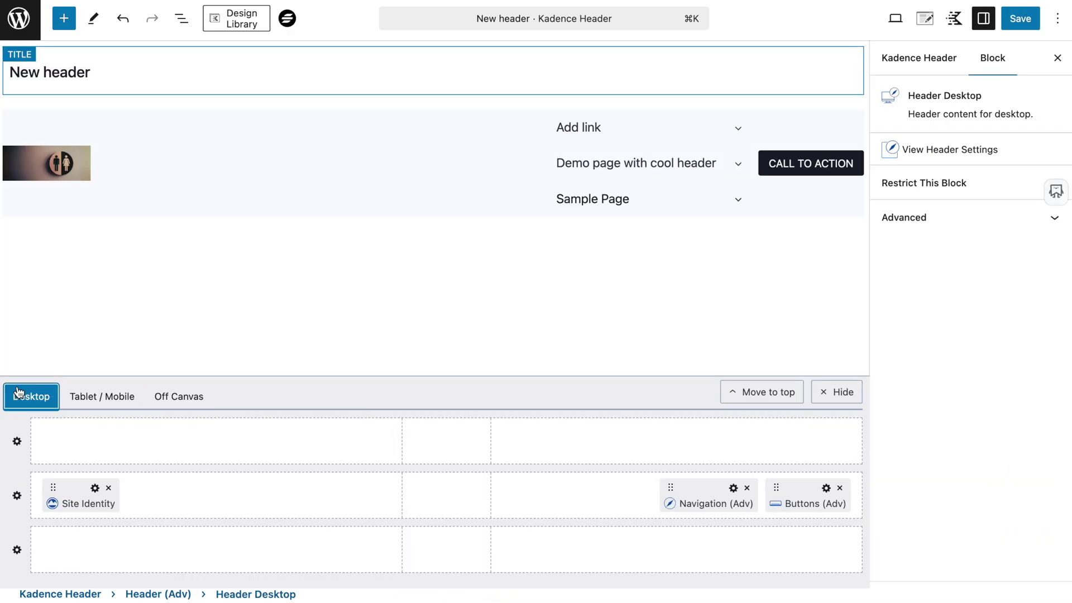
{"action": "left_click", "coordinate": [561, 146]}
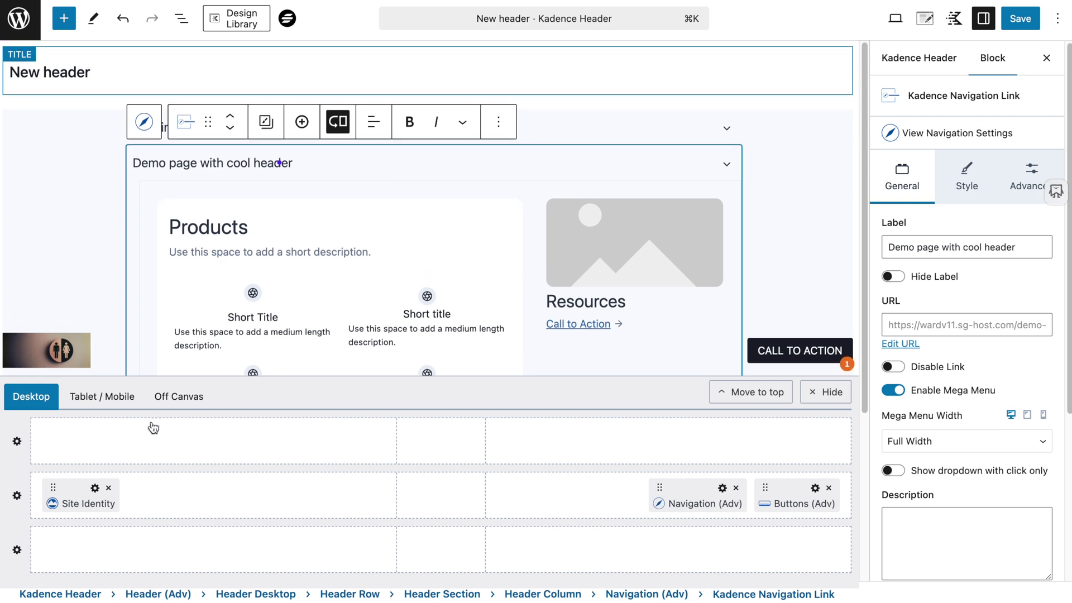
{"action": "left_click", "coordinate": [829, 391]}
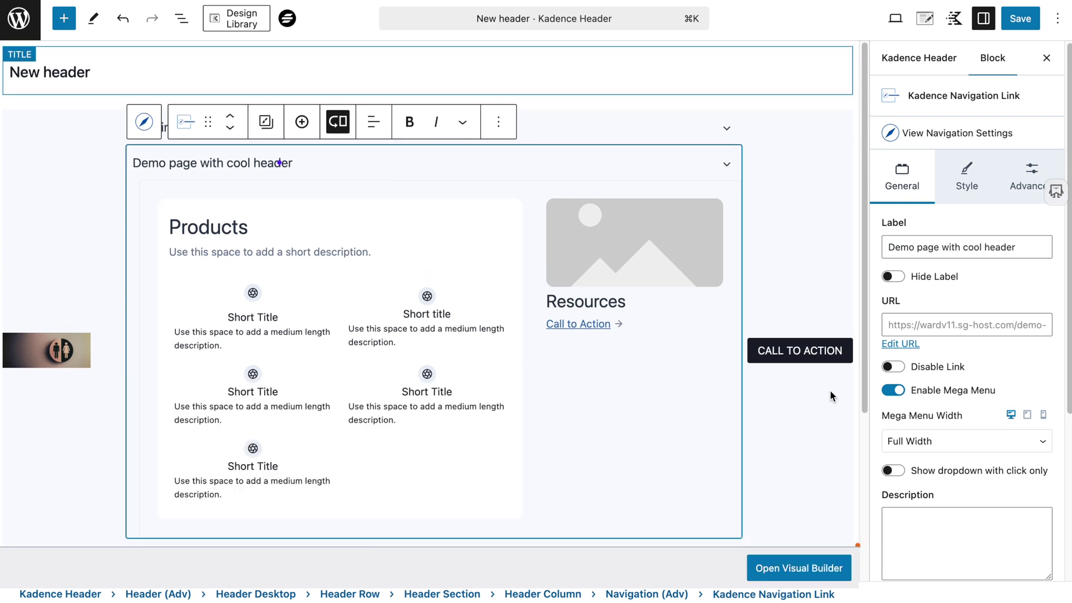
{"action": "left_click", "coordinate": [553, 99]}
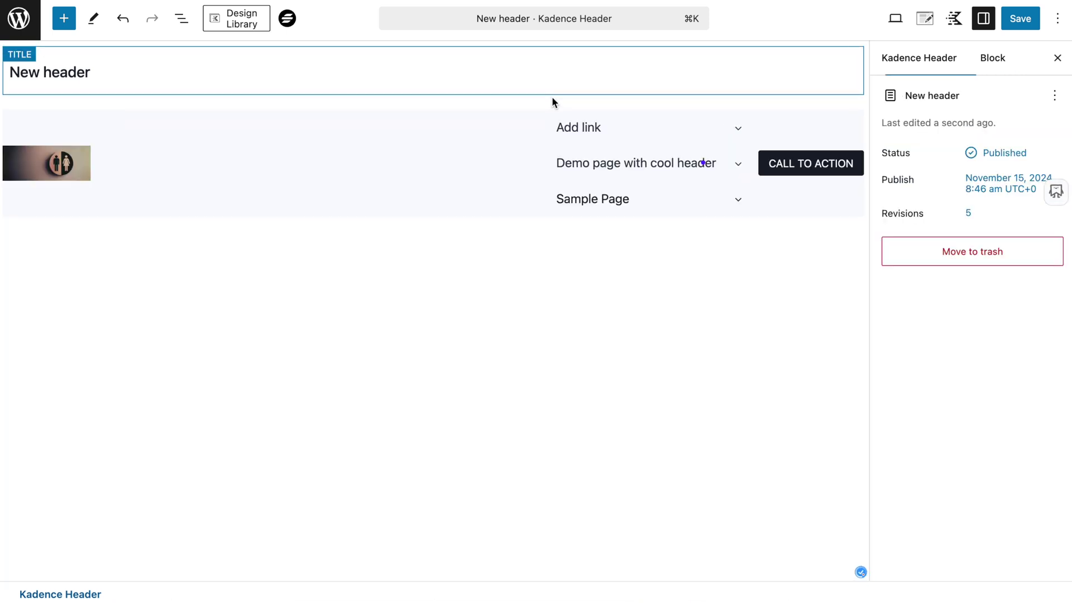
Set the desktop orientation of the Navigation (Adv) block to Horizontal and save both the Test navigation and the header.
{"action": "left_click", "coordinate": [596, 128]}
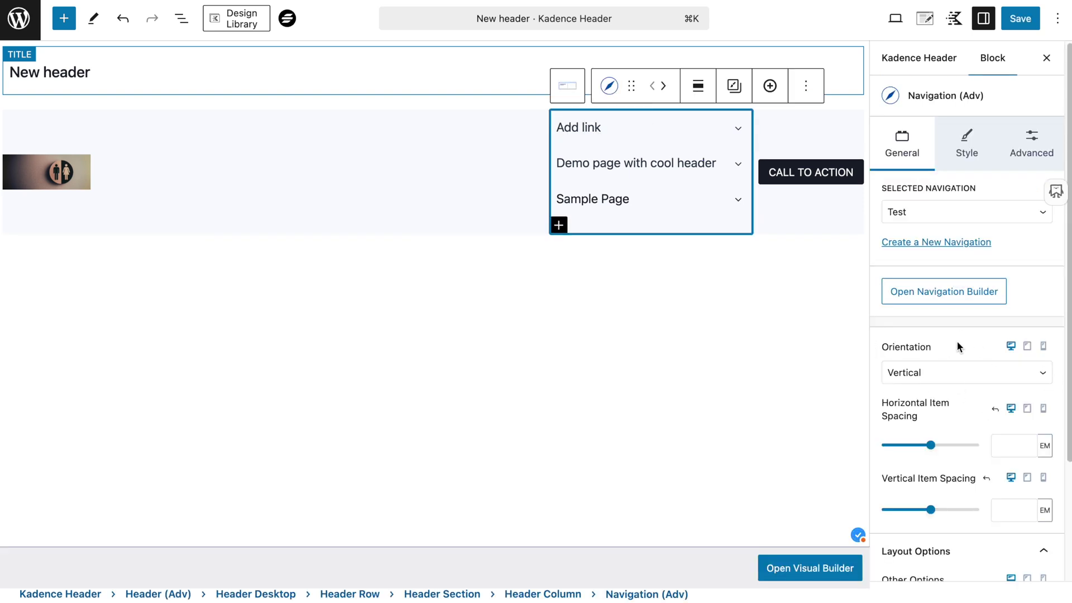
{"action": "scroll", "coordinate": [949, 340], "scroll_direction": "down", "scroll_amount": 2}
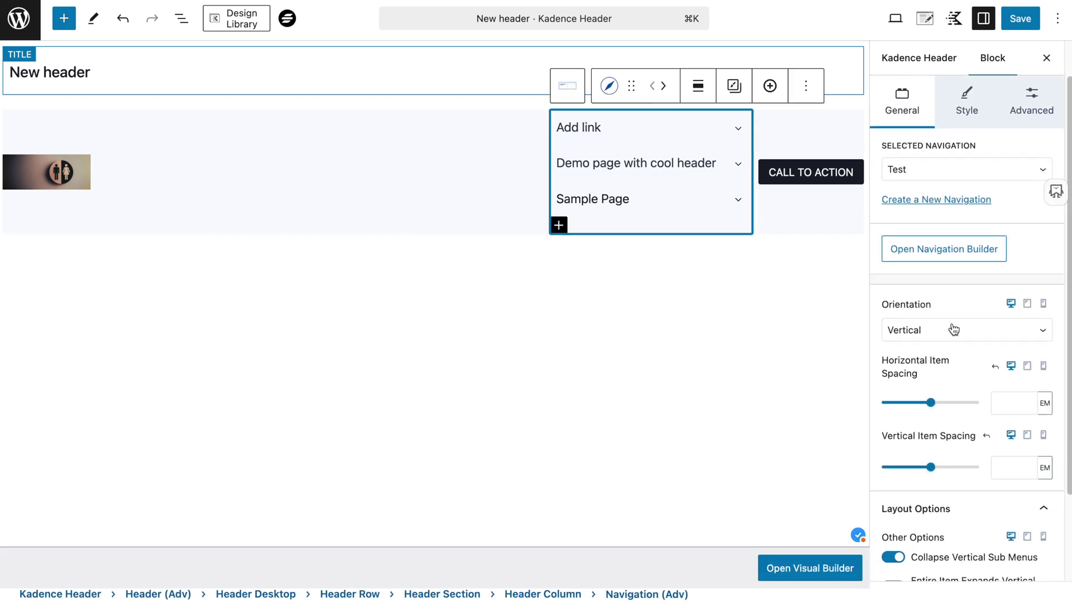
{"action": "left_click", "coordinate": [919, 338]}
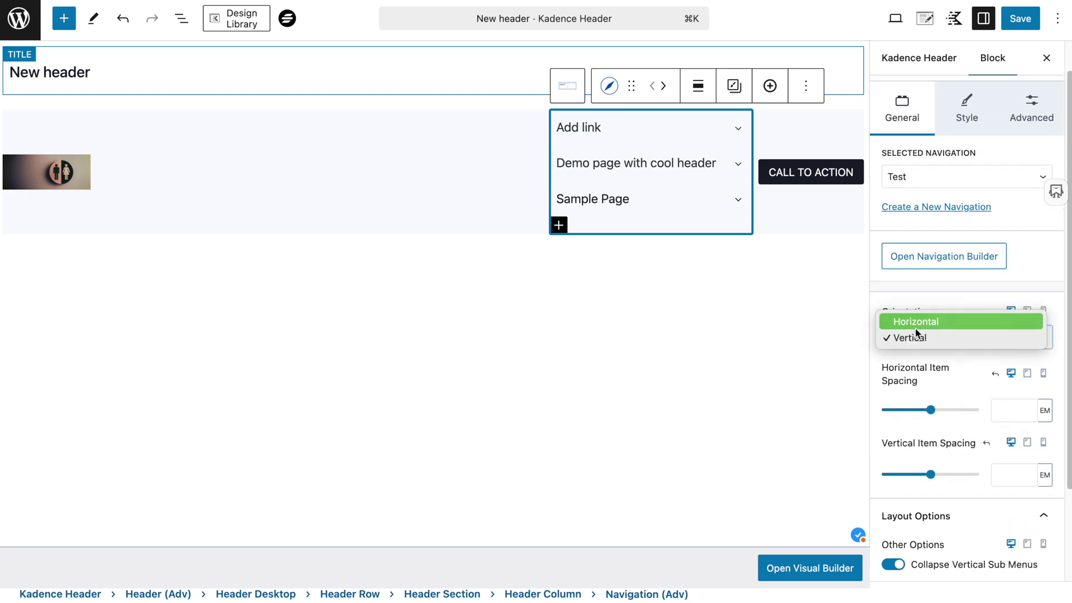
{"action": "left_click", "coordinate": [905, 319]}
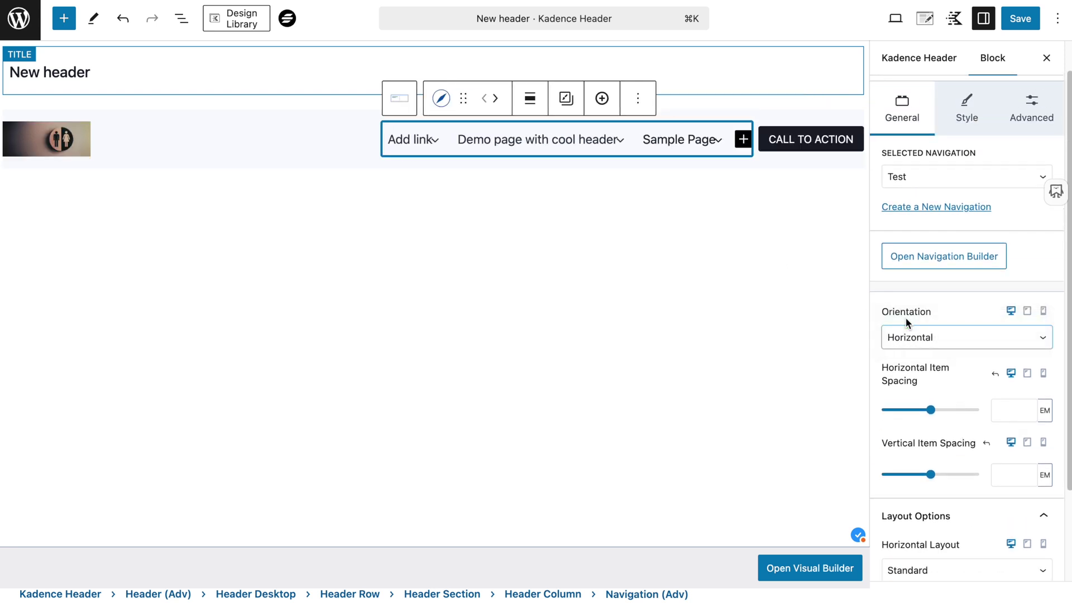
{"action": "left_click", "coordinate": [1015, 21]}
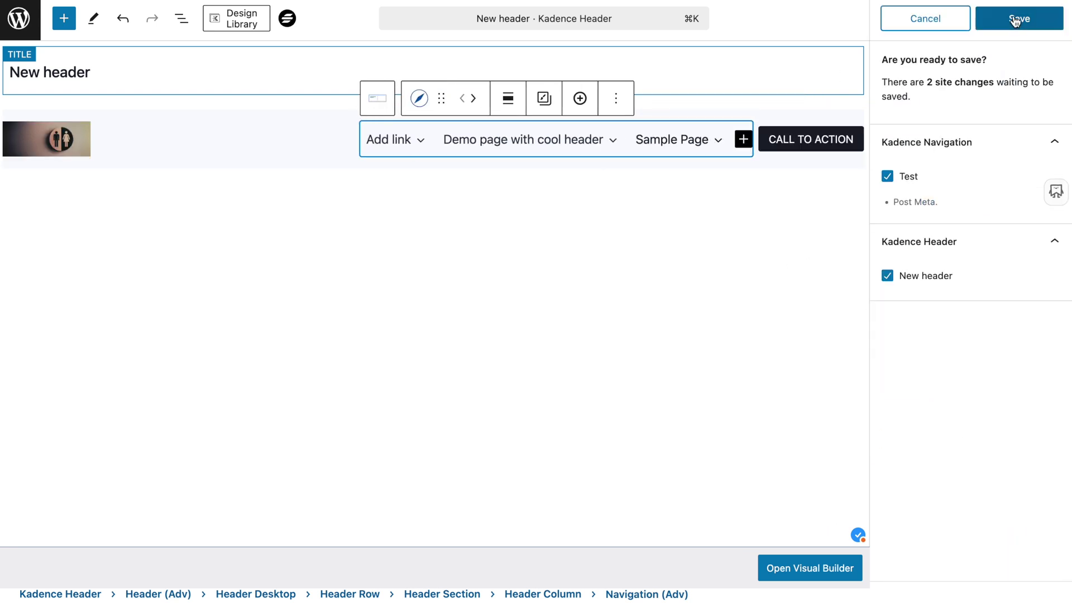
{"action": "left_click", "coordinate": [1016, 20]}
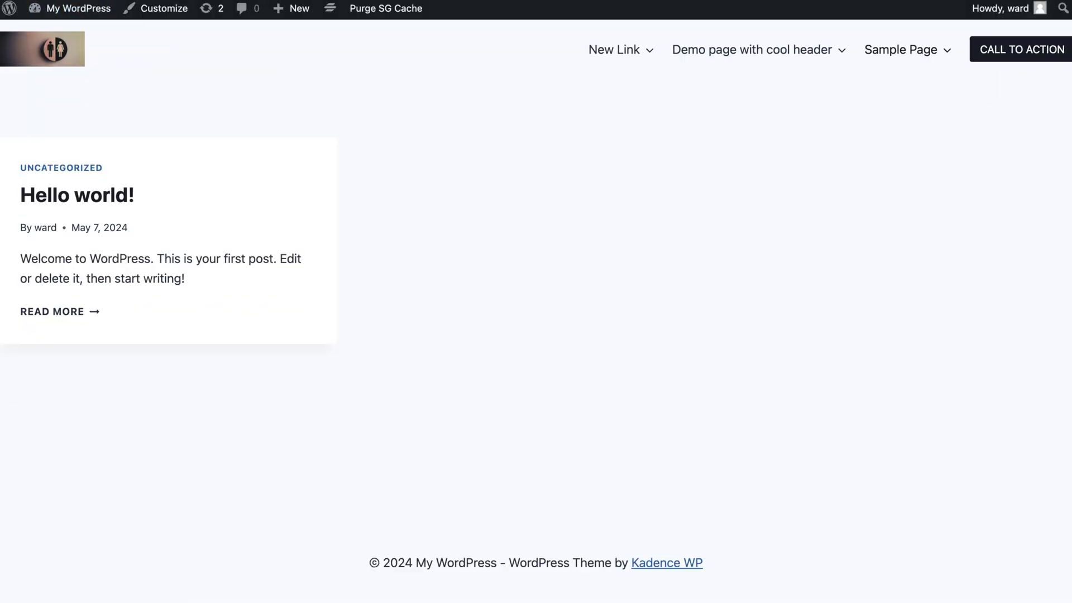
Check the Sample Page and "Demo page with cool header" mega menus in the live site's header.
{"action": "mouse_move", "coordinate": [907, 51]}
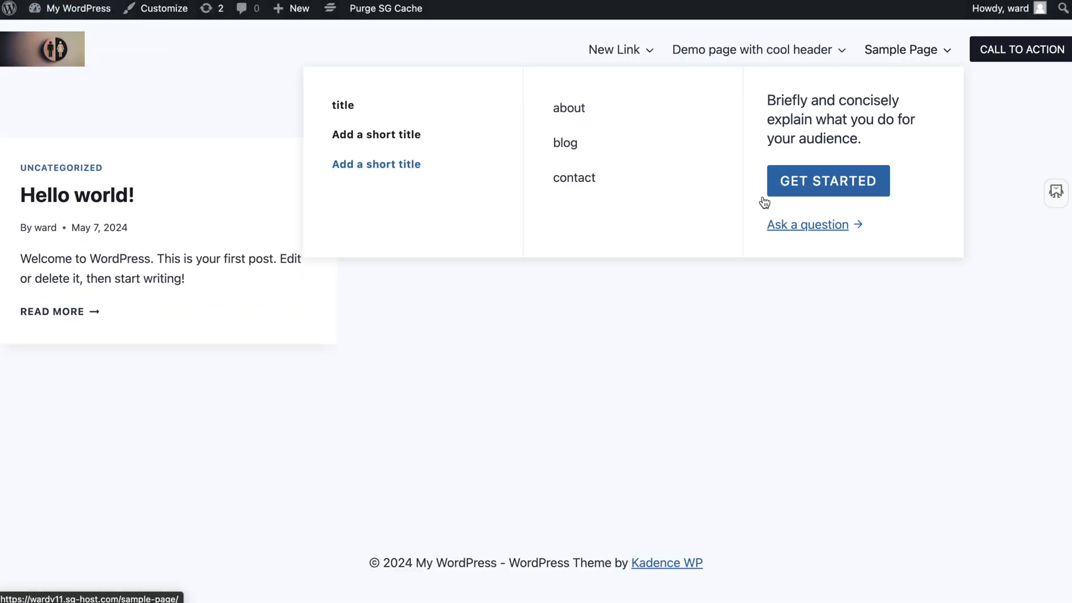
{"action": "mouse_move", "coordinate": [761, 58]}
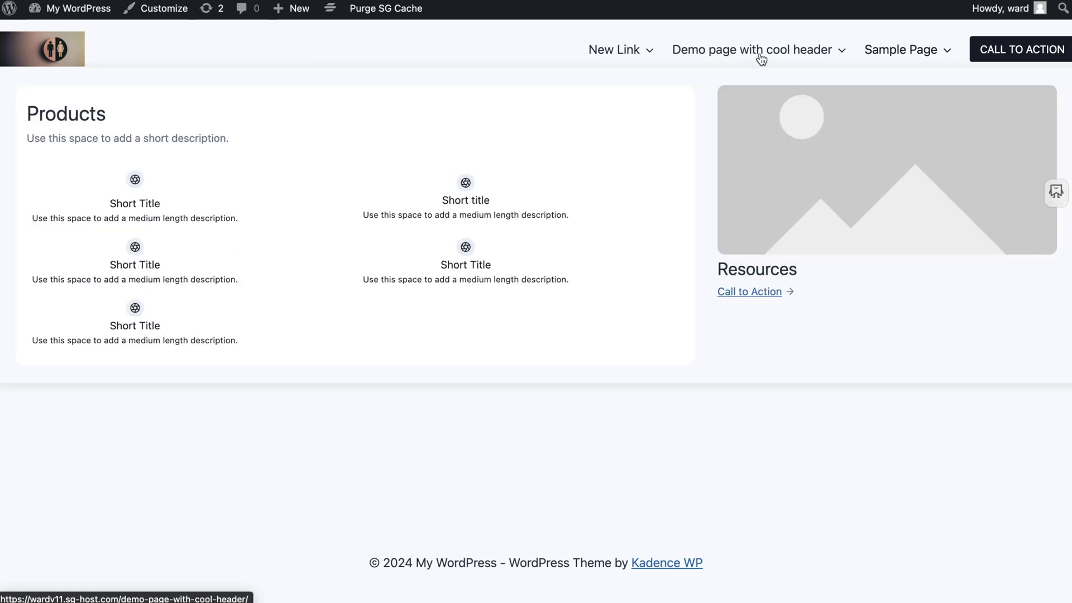
Inspect the live page in the browser's responsive device view, sized to 855 by 672 pixels.
{"action": "right_click", "coordinate": [844, 407]}
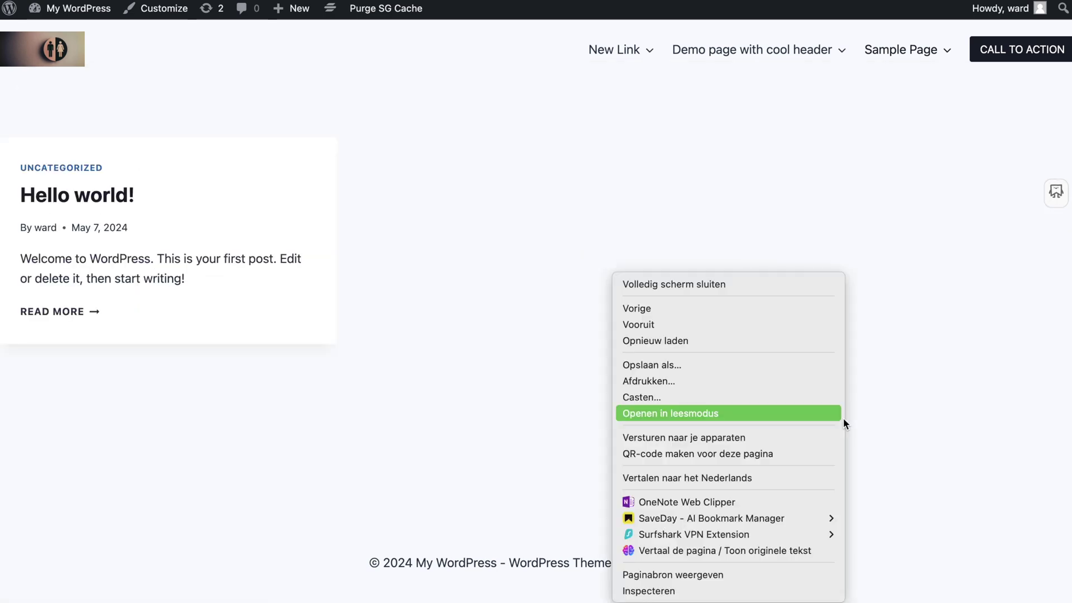
{"action": "left_click", "coordinate": [694, 591]}
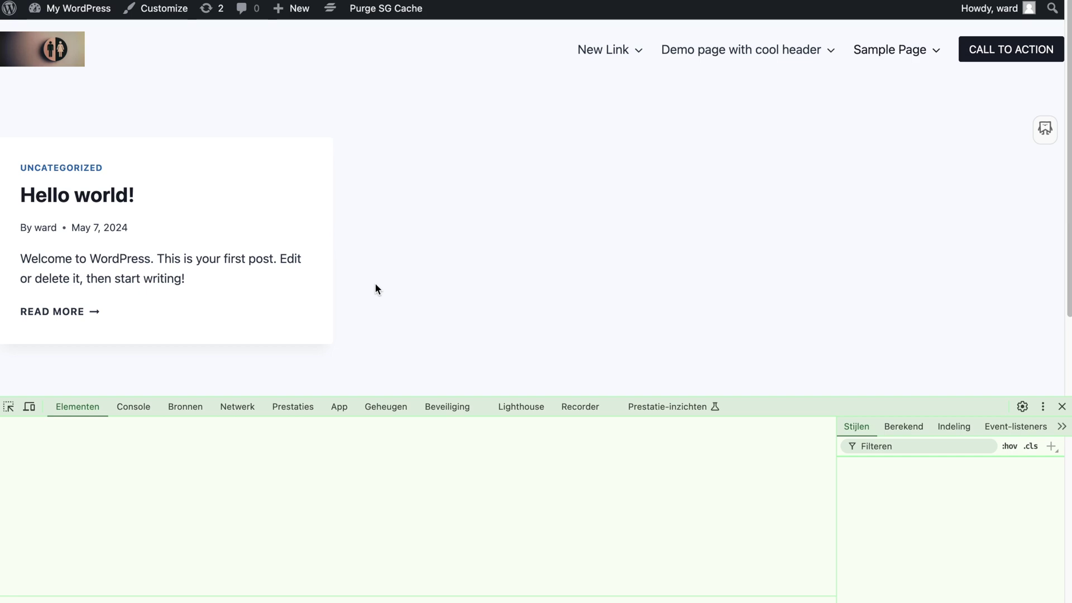
{"action": "left_click", "coordinate": [30, 407]}
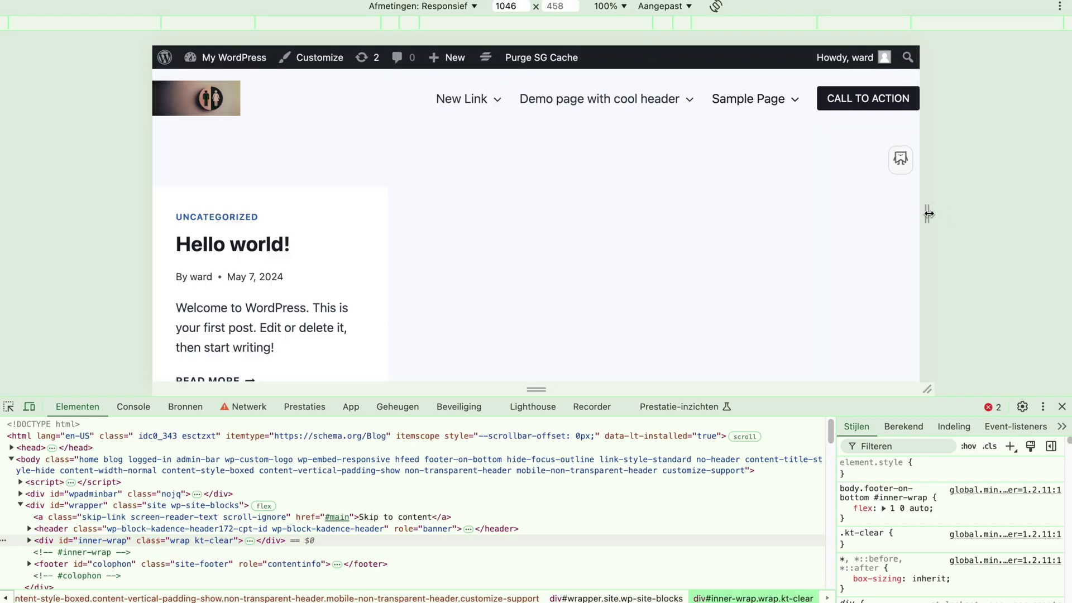
{"action": "left_click_drag", "start_coordinate": [927, 214], "coordinate": [857, 216]}
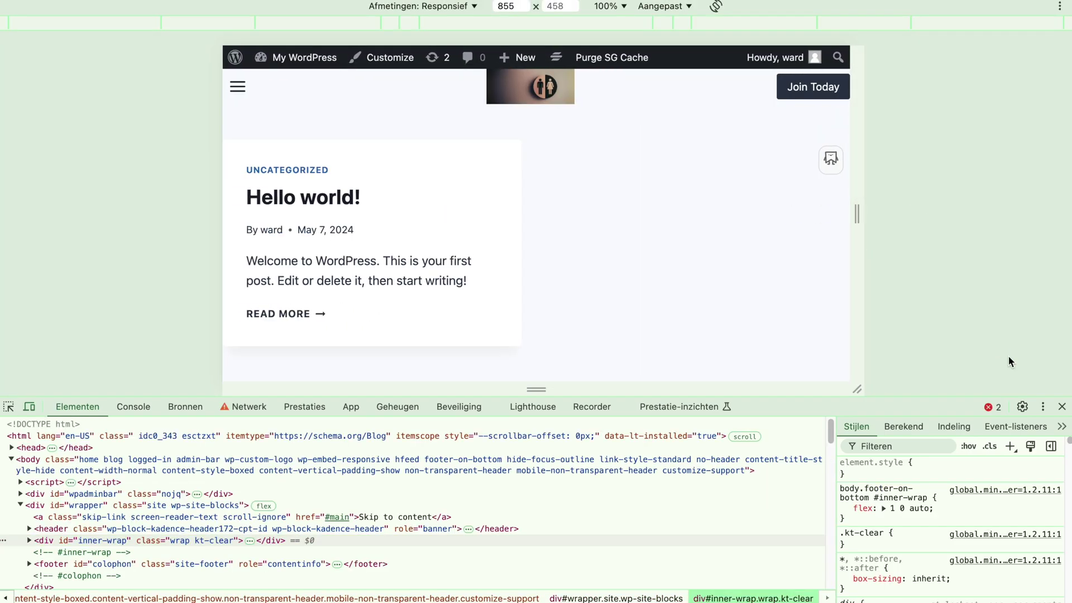
{"action": "left_click_drag", "start_coordinate": [941, 399], "coordinate": [941, 555]}
Open the off-canvas menu at tablet width and check the "Demo page with cool header" submenu.
{"action": "left_click", "coordinate": [237, 86]}
{"action": "scroll", "coordinate": [367, 290], "scroll_direction": "down", "scroll_amount": 3}
{"action": "scroll", "coordinate": [367, 290], "scroll_direction": "up", "scroll_amount": 3}
{"action": "left_click", "coordinate": [450, 146]}
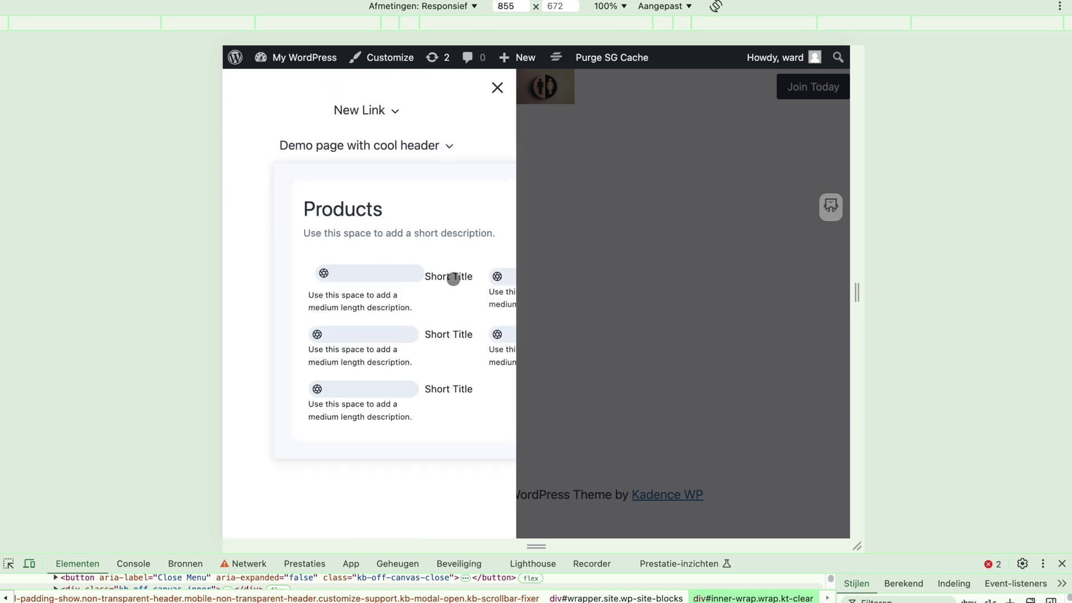
{"action": "left_click", "coordinate": [450, 146]}
Narrow the responsive view to 382 pixels, examine the "Demo page with cool header" submenu at mobile width, and close the menu.
{"action": "left_click_drag", "start_coordinate": [858, 290], "coordinate": [686, 302]}
{"action": "scroll", "coordinate": [620, 292], "scroll_direction": "down", "scroll_amount": 3}
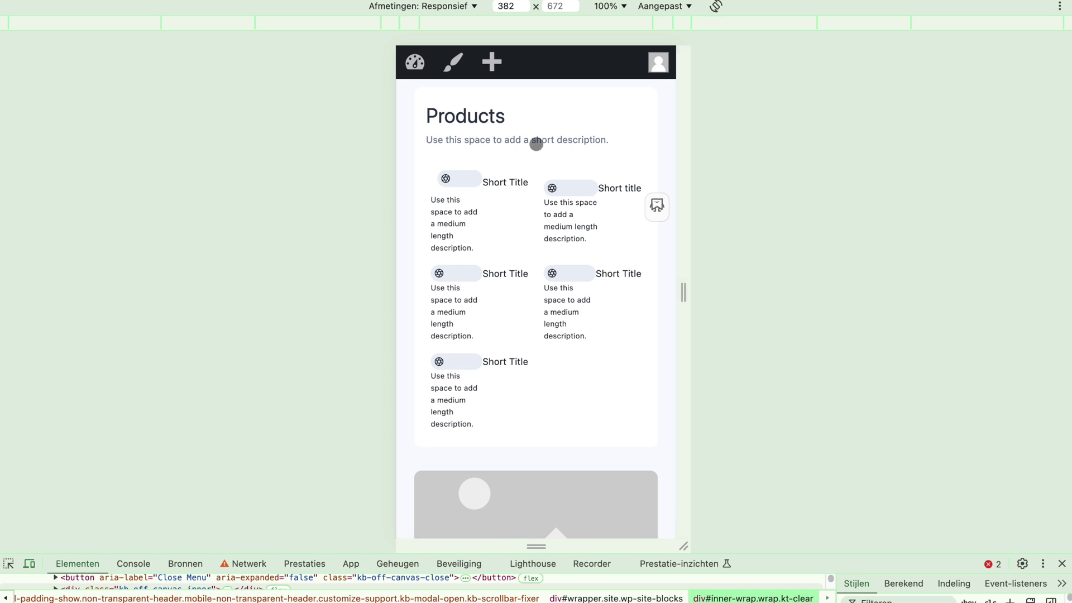
{"action": "scroll", "coordinate": [542, 398], "scroll_direction": "up", "scroll_amount": 3}
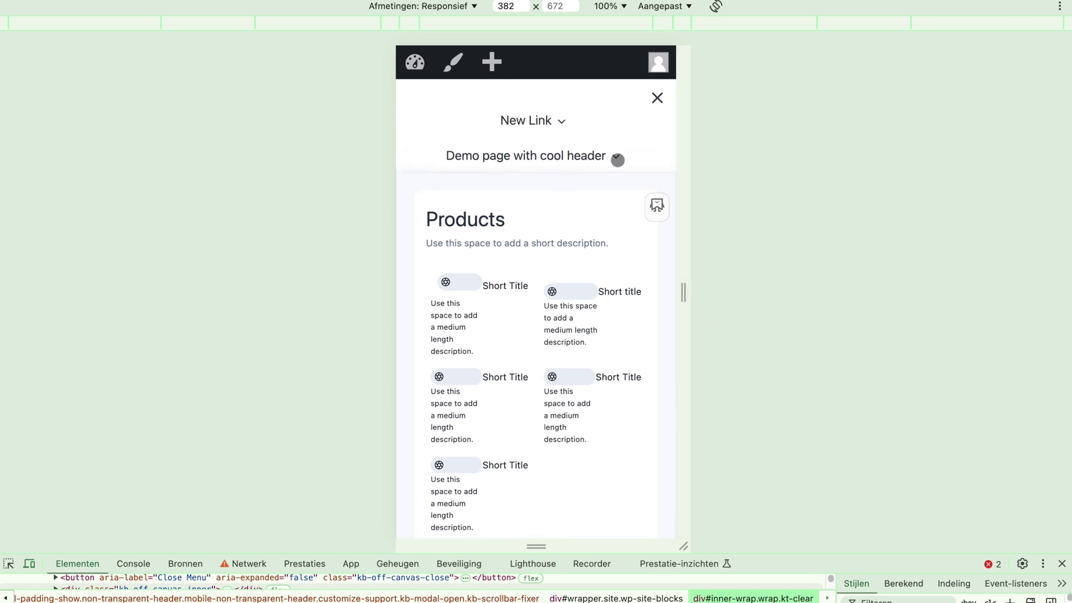
{"action": "scroll", "coordinate": [585, 321], "scroll_direction": "down", "scroll_amount": 3}
{"action": "scroll", "coordinate": [585, 321], "scroll_direction": "down", "scroll_amount": 4}
{"action": "scroll", "coordinate": [584, 318], "scroll_direction": "up", "scroll_amount": 5}
{"action": "left_click", "coordinate": [656, 90]}
Reopen the mobile off-canvas menu, expand the Sample Page submenu, and examine its column layout.
{"action": "left_click", "coordinate": [412, 98]}
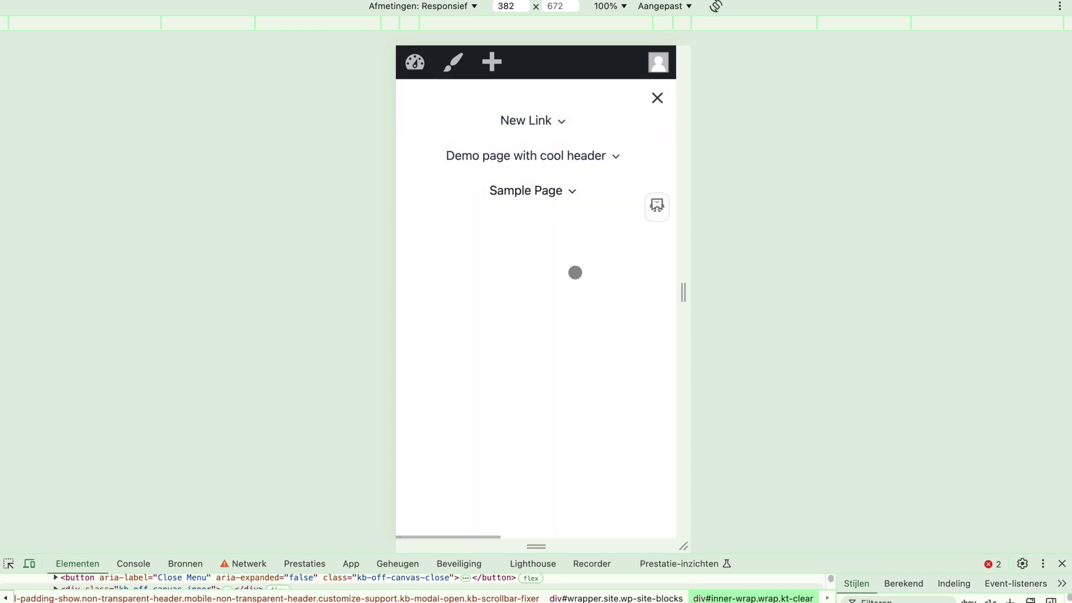
{"action": "left_click", "coordinate": [573, 189]}
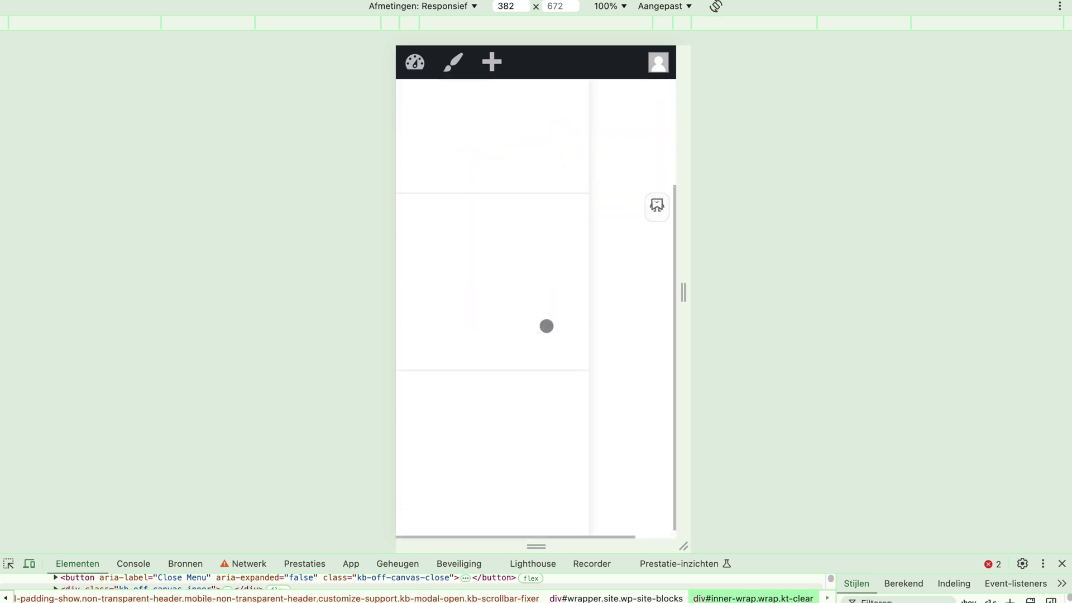
{"action": "scroll", "coordinate": [531, 387], "scroll_direction": "down", "scroll_amount": 2}
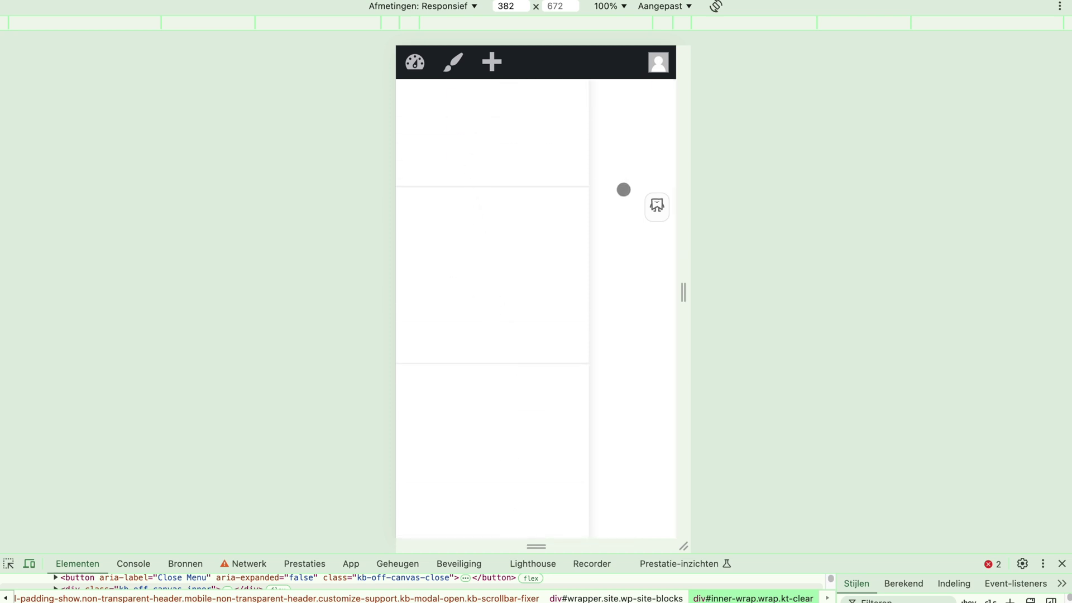
{"action": "scroll", "coordinate": [544, 198], "scroll_direction": "up", "scroll_amount": 2}
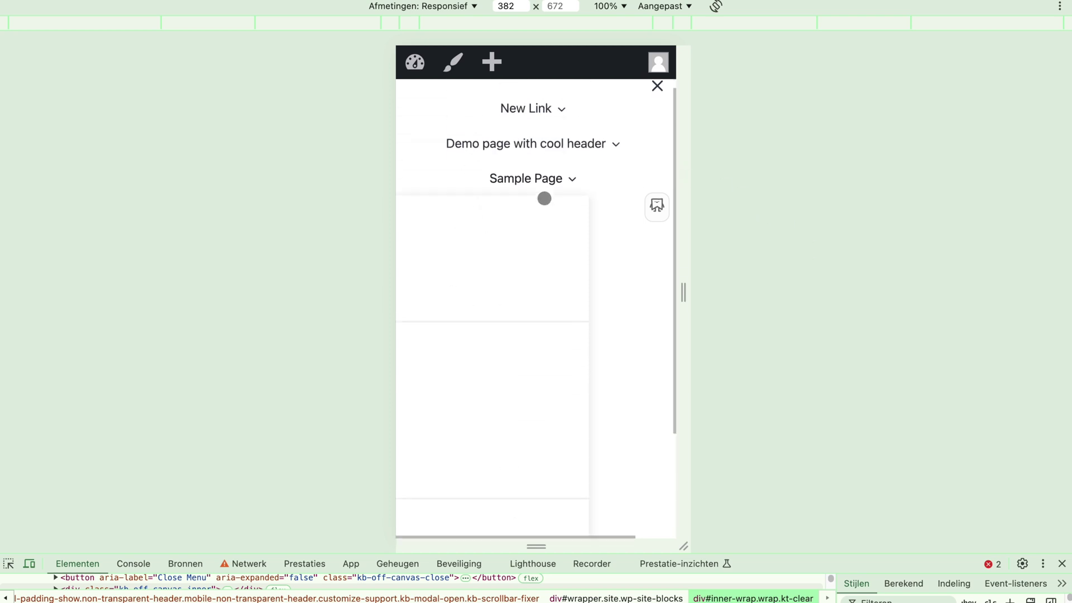
{"action": "scroll", "coordinate": [520, 251], "scroll_direction": "down", "scroll_amount": 1}
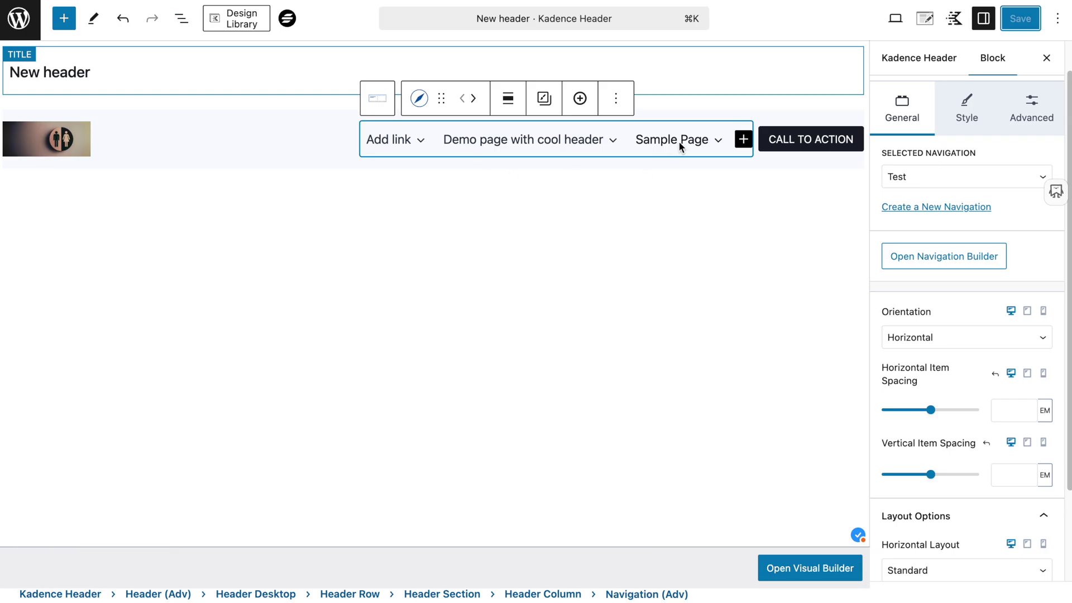
Switch from the Sample Page link's desktop settings to tablet, set the off-canvas content width to Full, and save the header.
{"action": "left_click", "coordinate": [679, 144]}
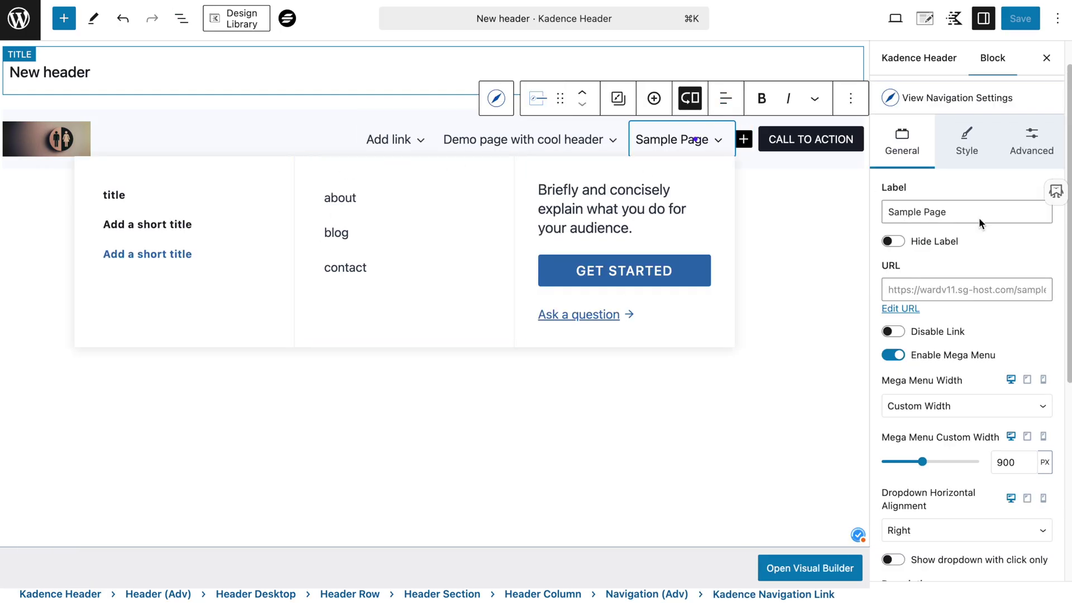
{"action": "left_click", "coordinate": [1027, 380]}
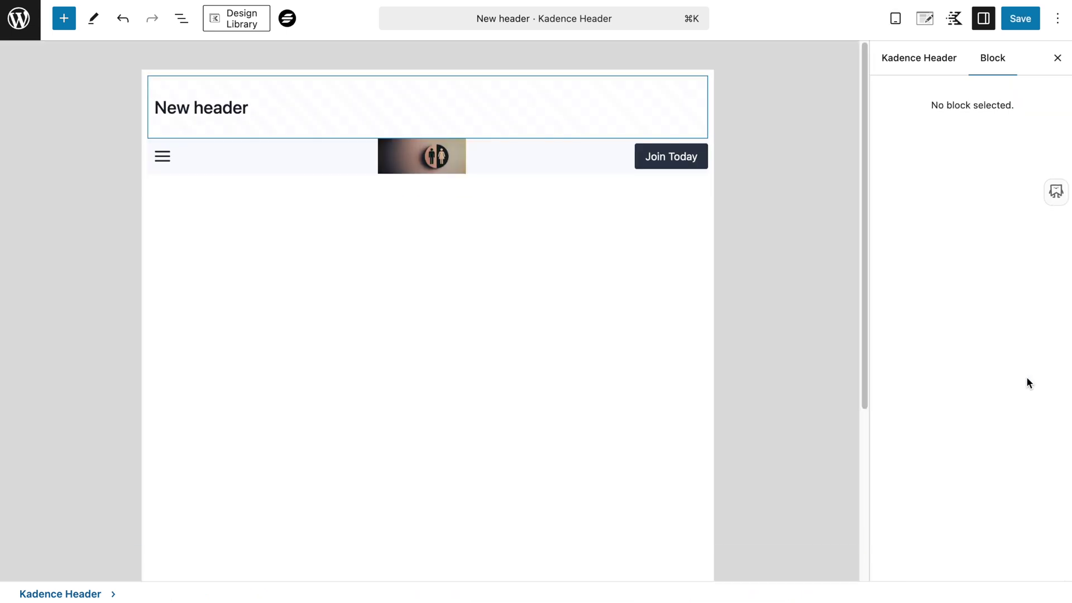
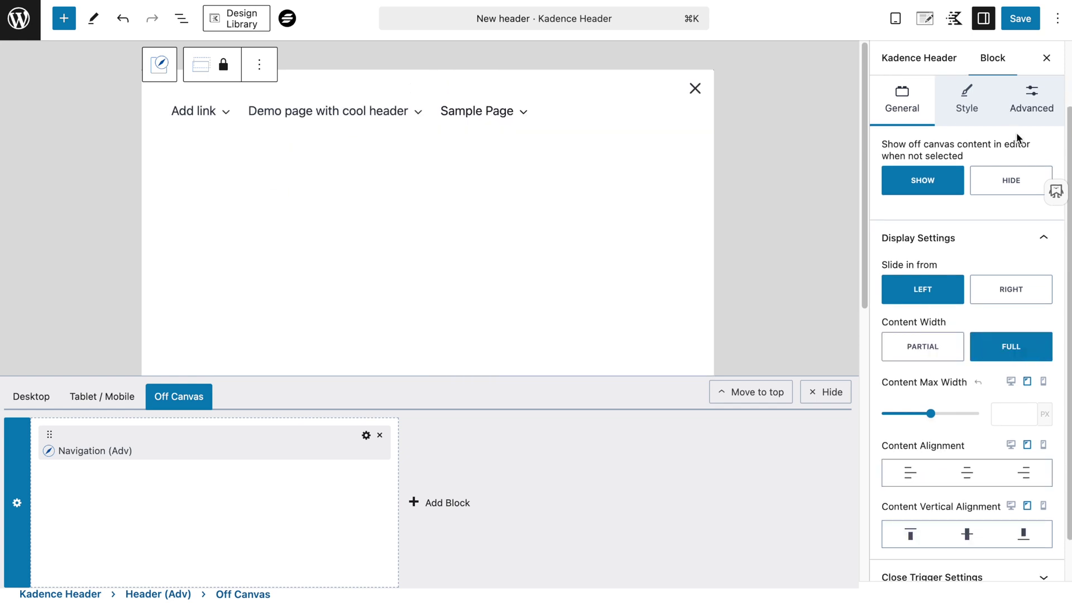
{"action": "scroll", "coordinate": [1035, 352], "scroll_direction": "down", "scroll_amount": 1}
{"action": "scroll", "coordinate": [999, 249], "scroll_direction": "down", "scroll_amount": 1}
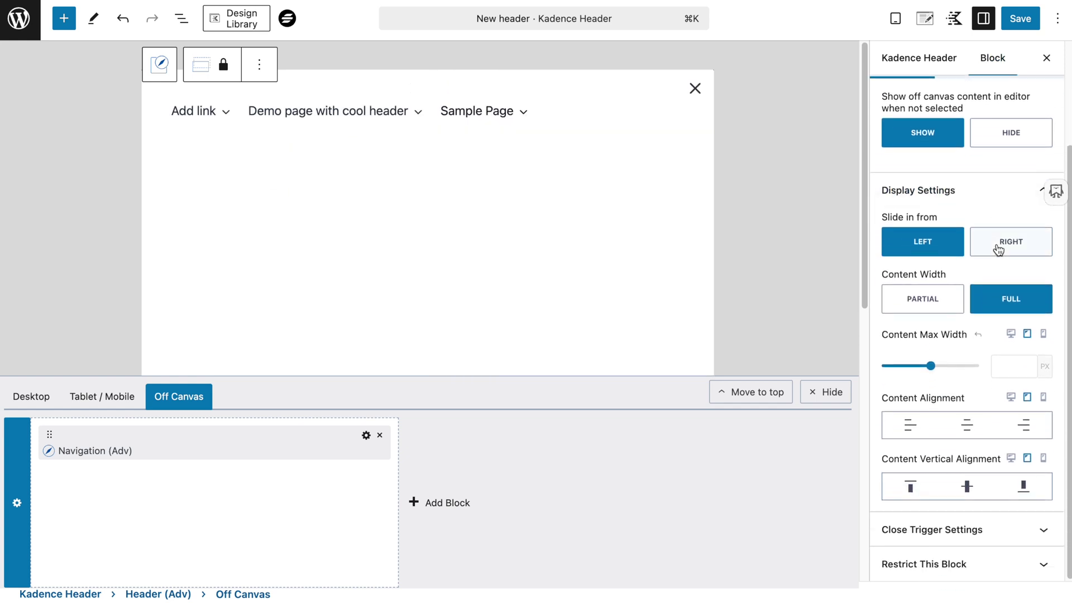
{"action": "left_click", "coordinate": [1020, 18]}
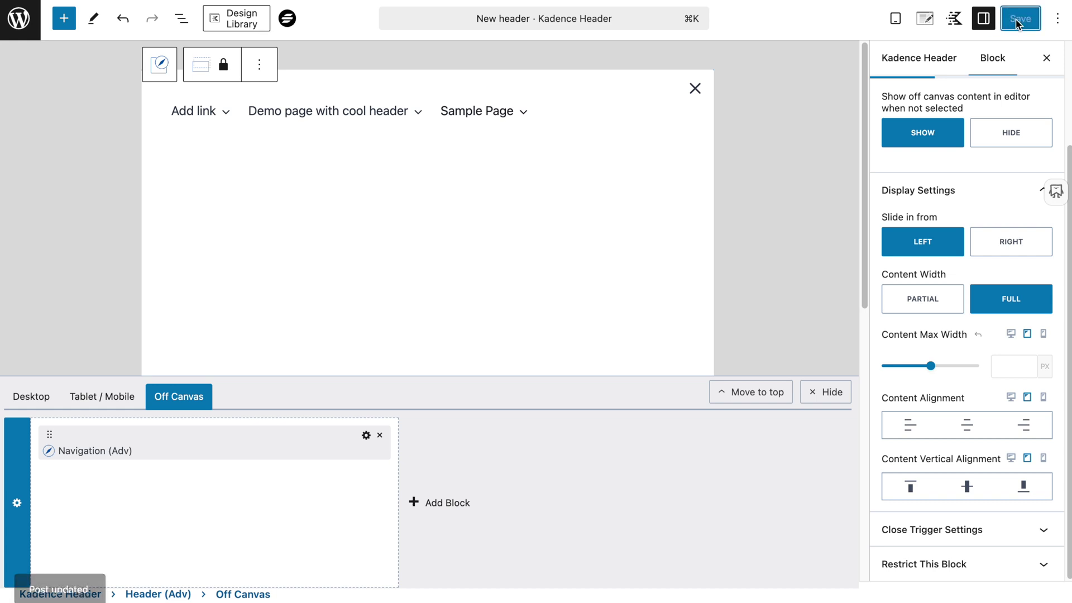
Set the tablet orientation of the off-canvas Navigation (Adv) block to Vertical.
{"action": "left_click", "coordinate": [343, 104]}
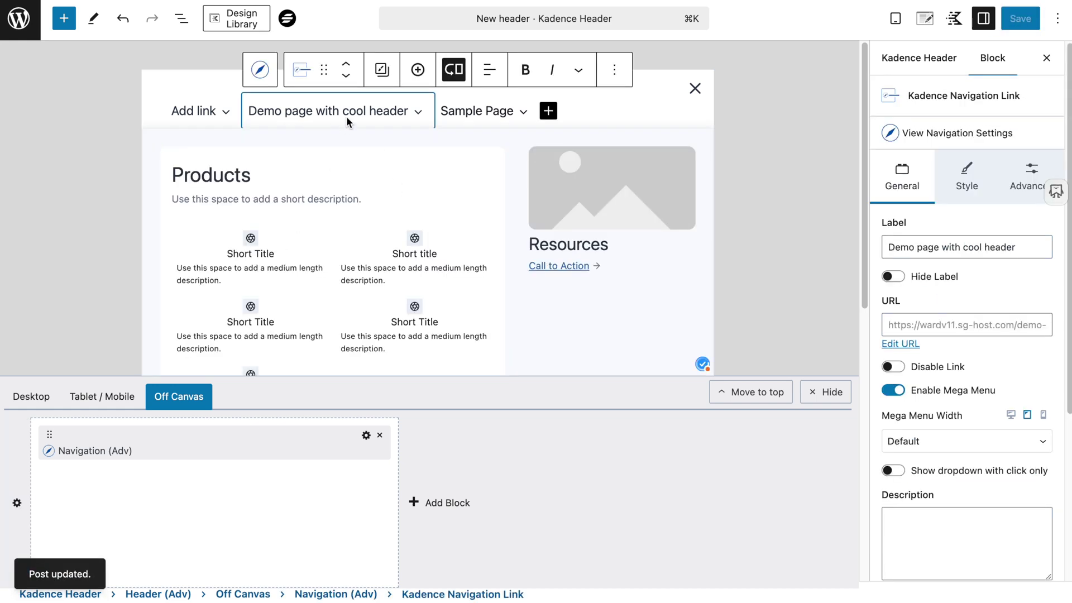
{"action": "left_click", "coordinate": [261, 69]}
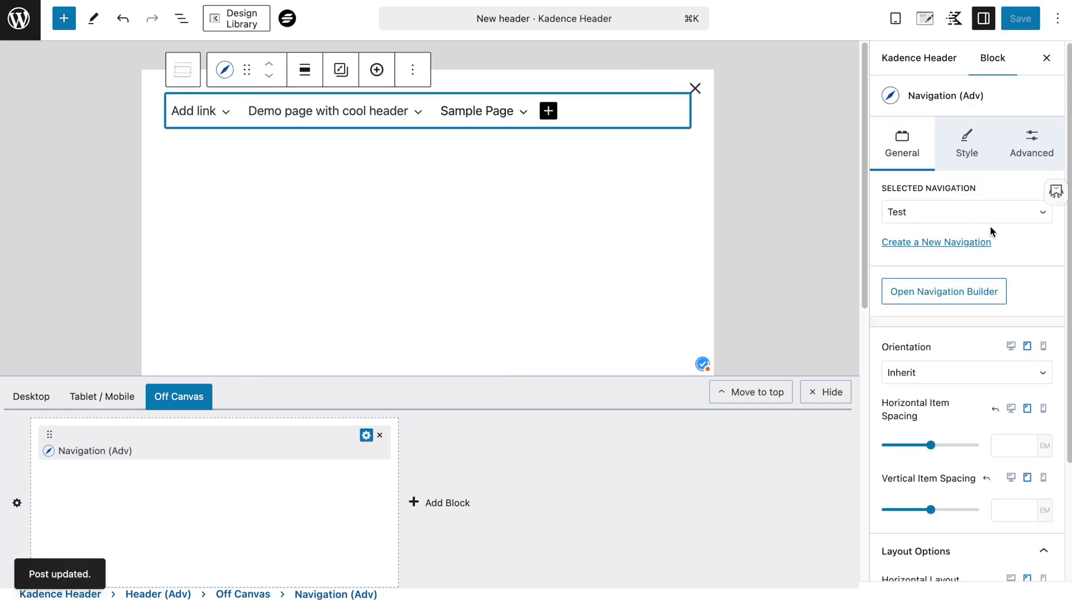
{"action": "left_click", "coordinate": [957, 385]}
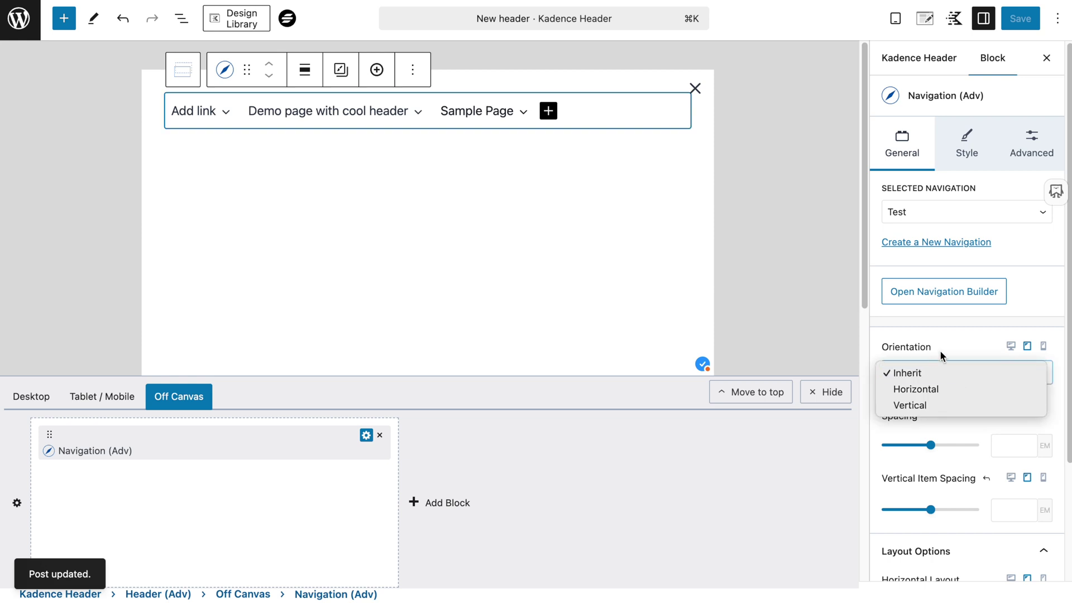
{"action": "left_click", "coordinate": [939, 397]}
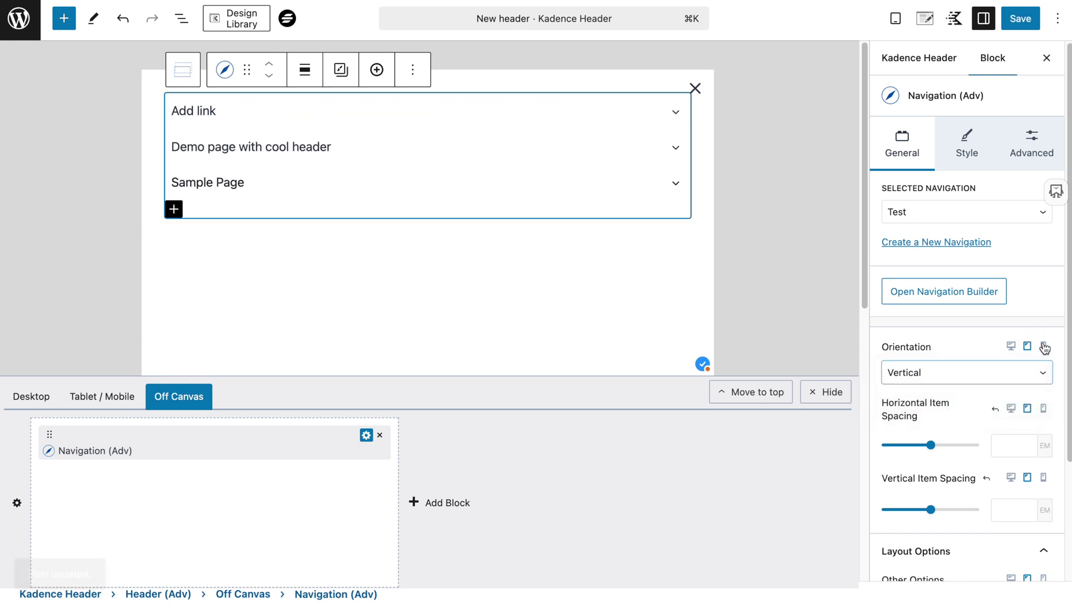
Set the mobile orientation of the off-canvas Navigation (Adv) block to Vertical, return to the tablet settings, and save the header.
{"action": "left_click", "coordinate": [1044, 345]}
{"action": "left_click", "coordinate": [998, 373]}
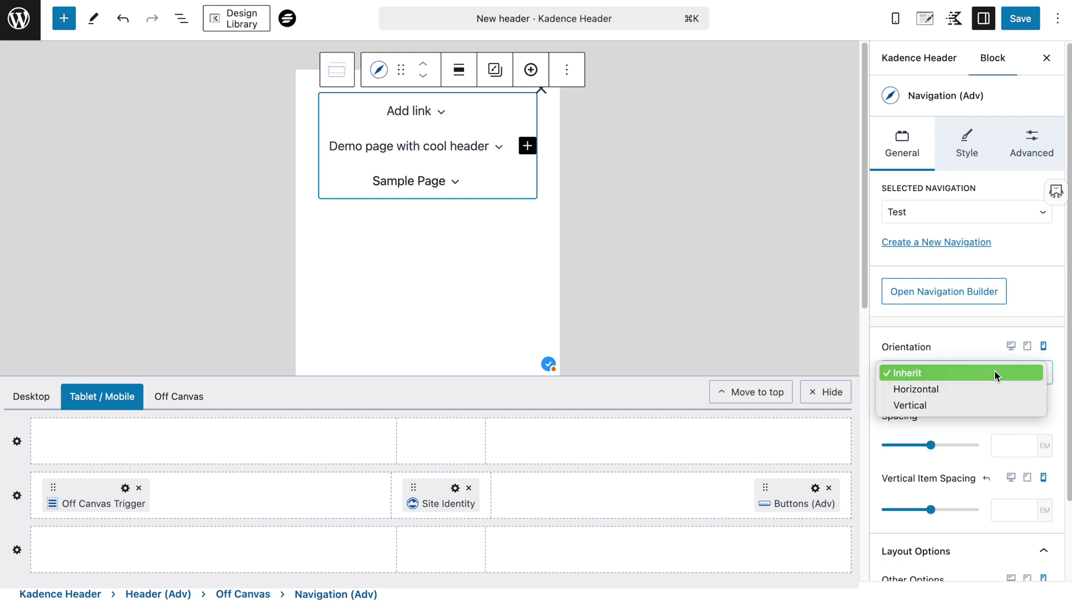
{"action": "left_click", "coordinate": [977, 403]}
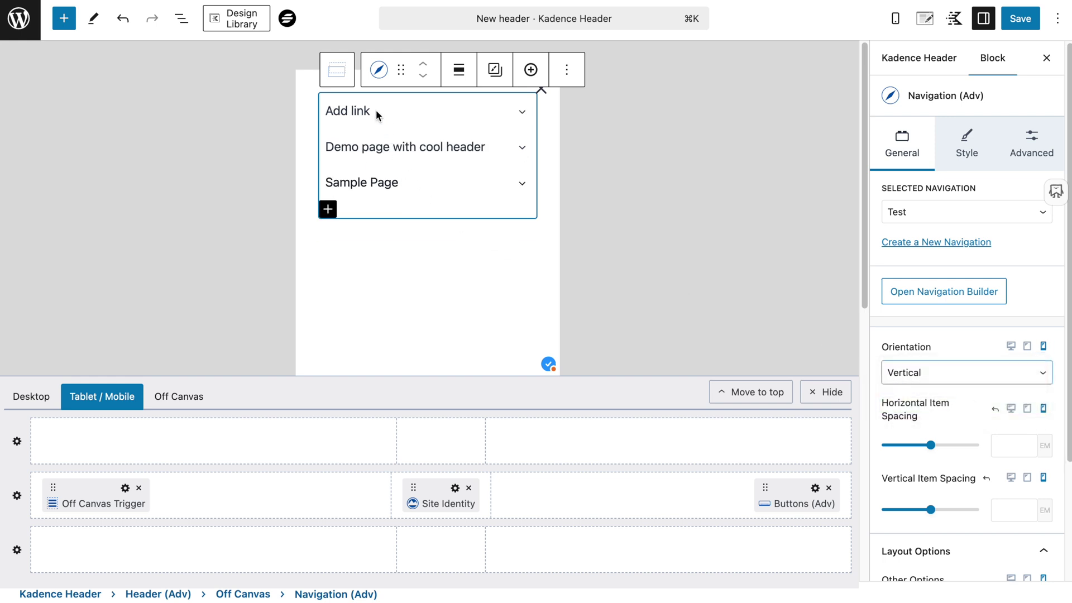
{"action": "left_click", "coordinate": [1027, 345]}
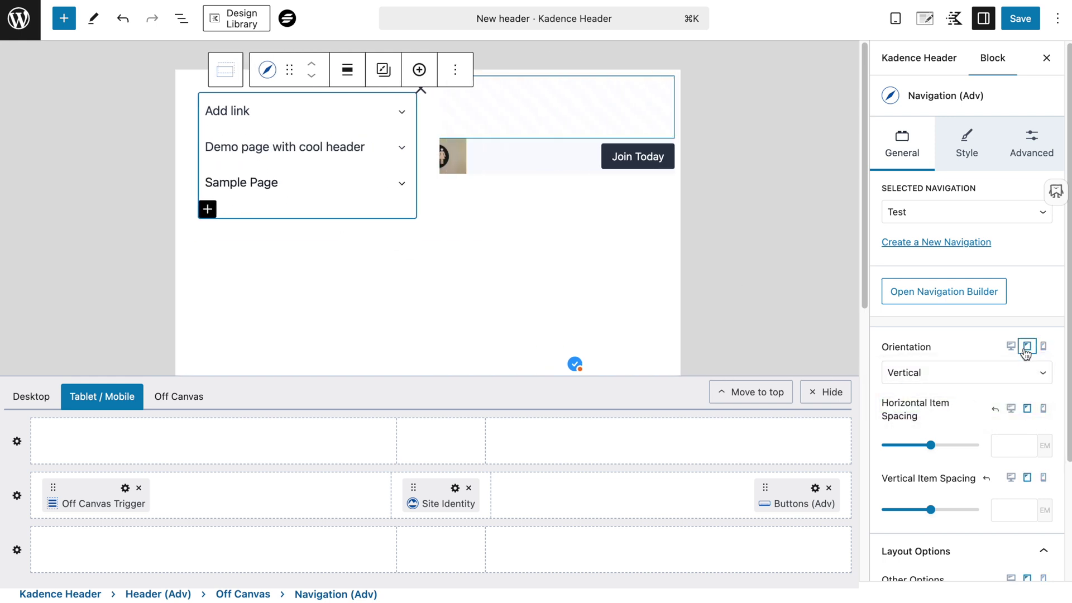
{"action": "key", "text": "super+s"}
{"action": "left_click", "coordinate": [1022, 16]}
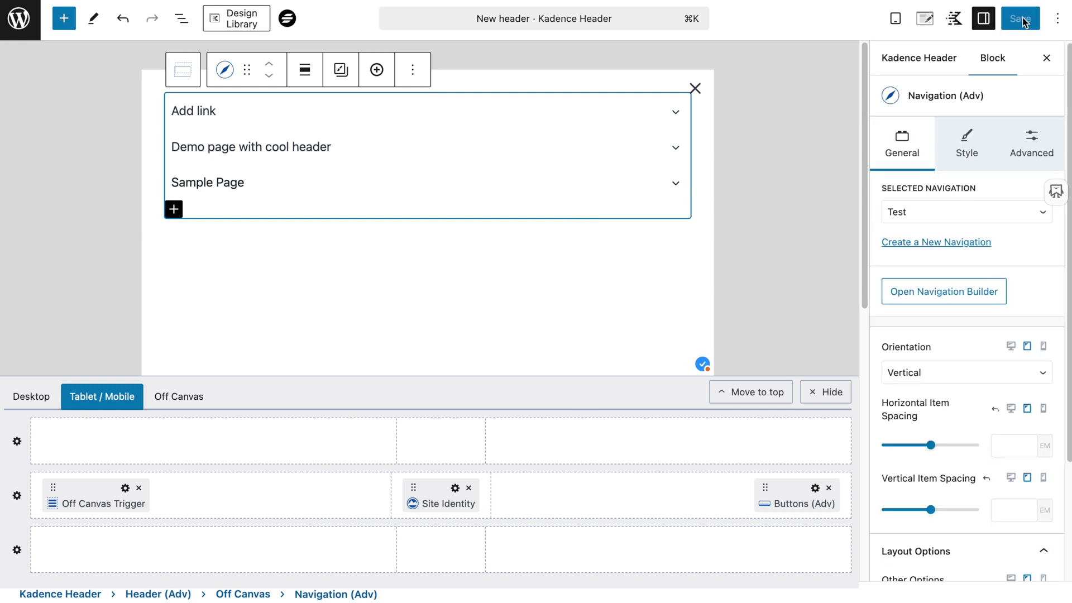
Expand the Sample Page submenu in the editor's tablet preview and examine its stacked mega menu sections.
{"action": "scroll", "coordinate": [998, 287], "scroll_direction": "down", "scroll_amount": 2}
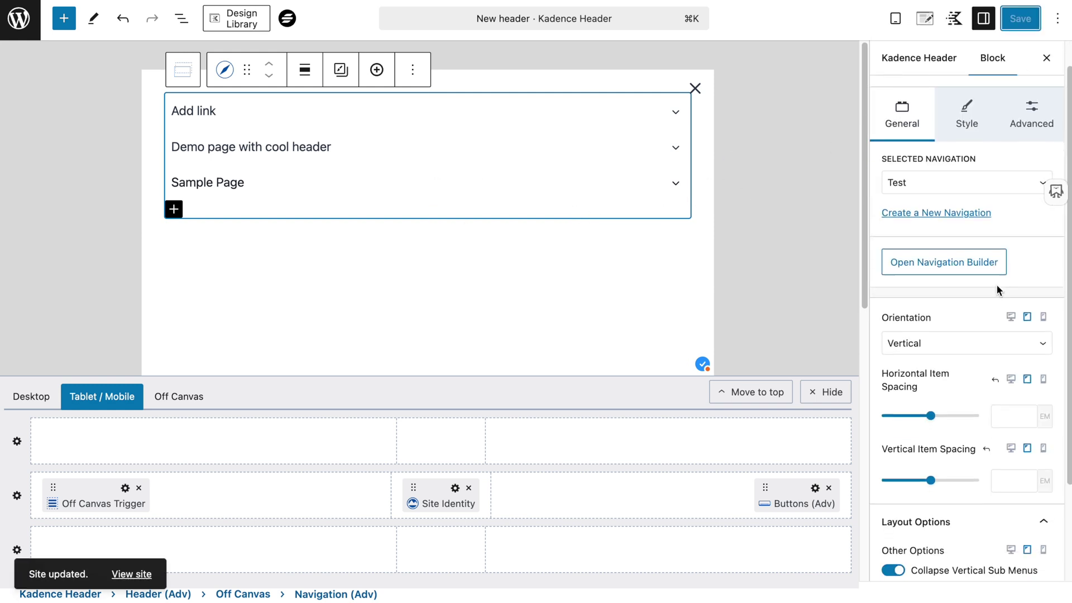
{"action": "left_click", "coordinate": [678, 187]}
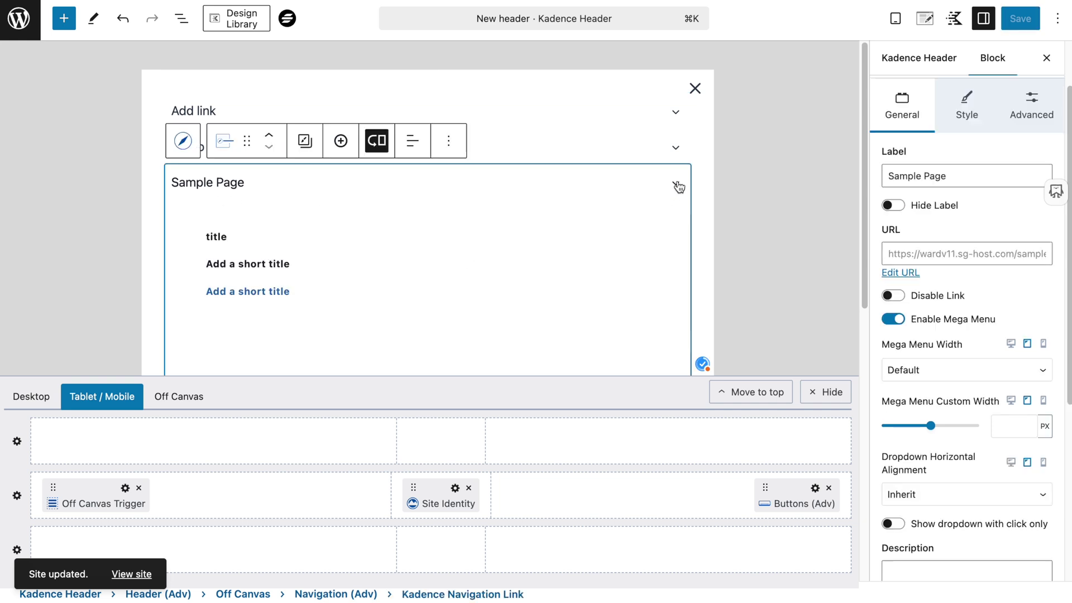
{"action": "scroll", "coordinate": [451, 266], "scroll_direction": "down", "scroll_amount": 6}
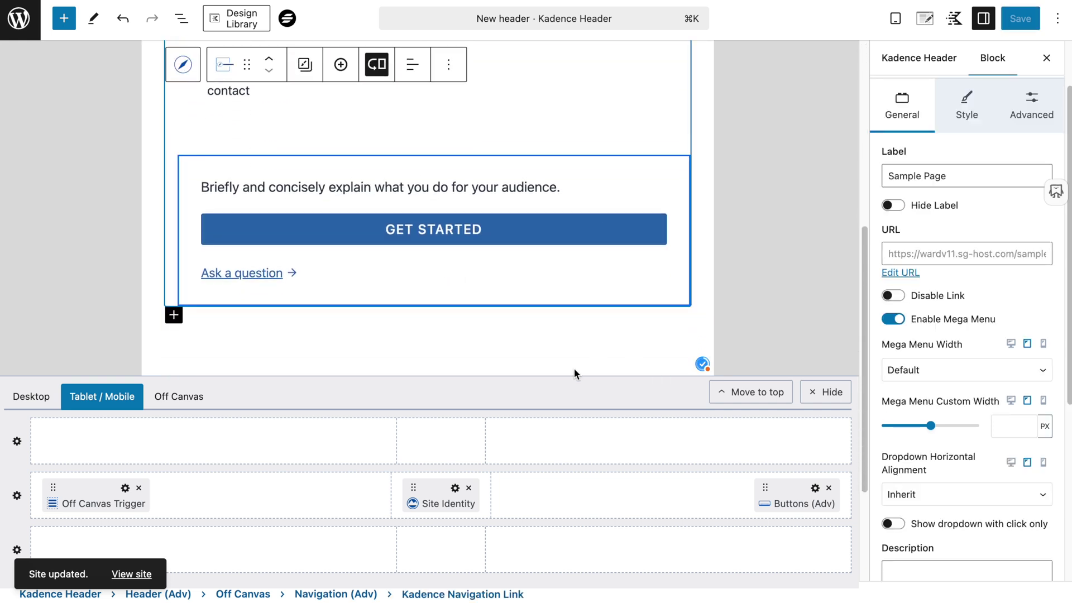
{"action": "scroll", "coordinate": [574, 367], "scroll_direction": "up", "scroll_amount": 4}
{"action": "scroll", "coordinate": [424, 213], "scroll_direction": "up", "scroll_amount": 2}
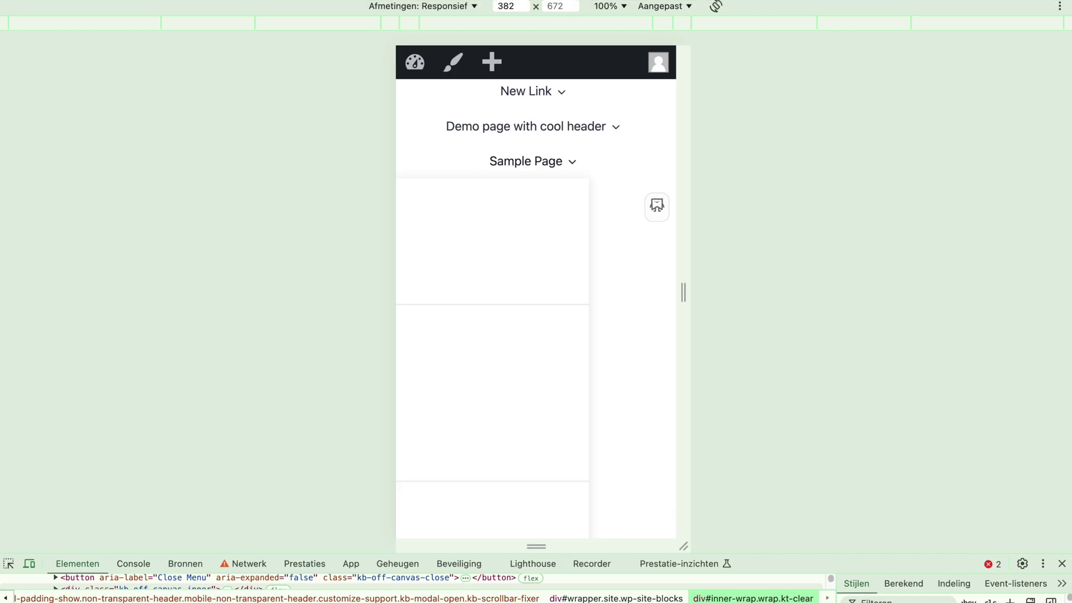
Switch to the live site, reload it at mobile width, and examine the expanded Sample Page submenu in the off-canvas menu.
{"action": "key", "text": "super+r"}
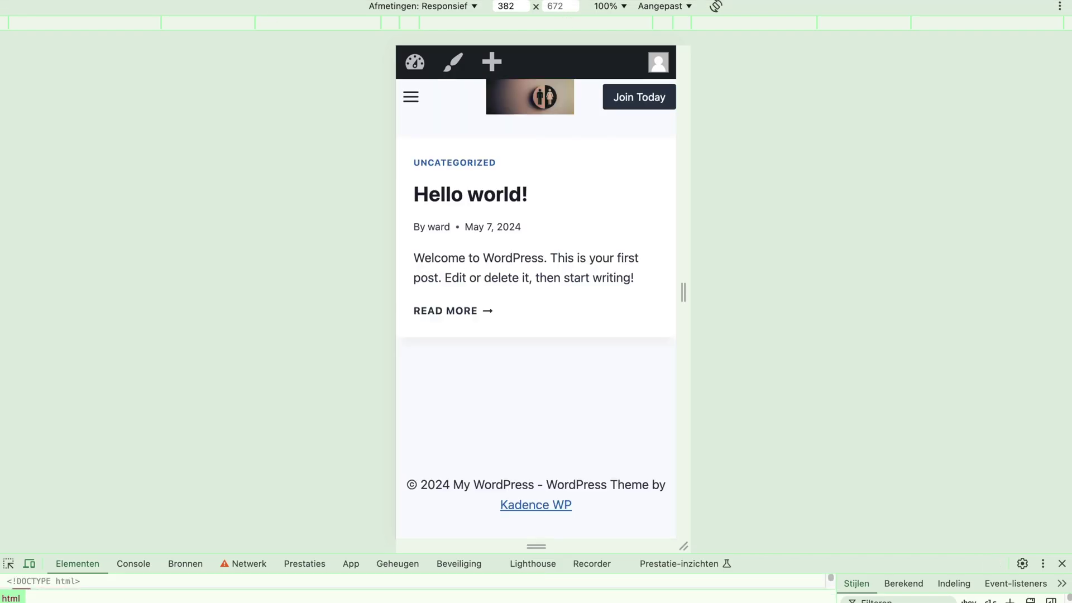
{"action": "left_click", "coordinate": [411, 98]}
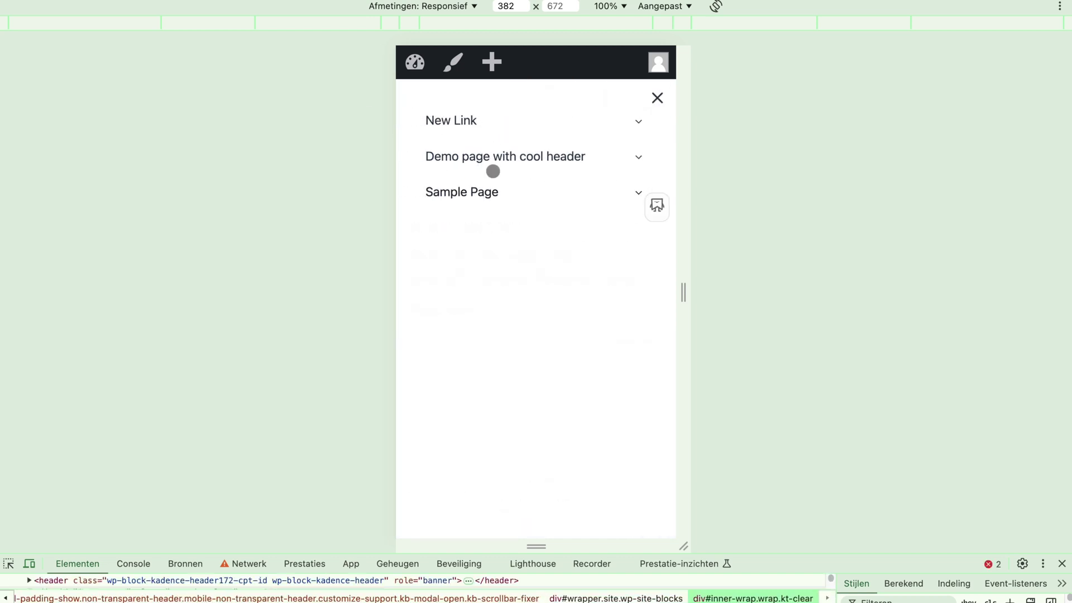
{"action": "left_click", "coordinate": [639, 193]}
{"action": "scroll", "coordinate": [637, 251], "scroll_direction": "down", "scroll_amount": 3}
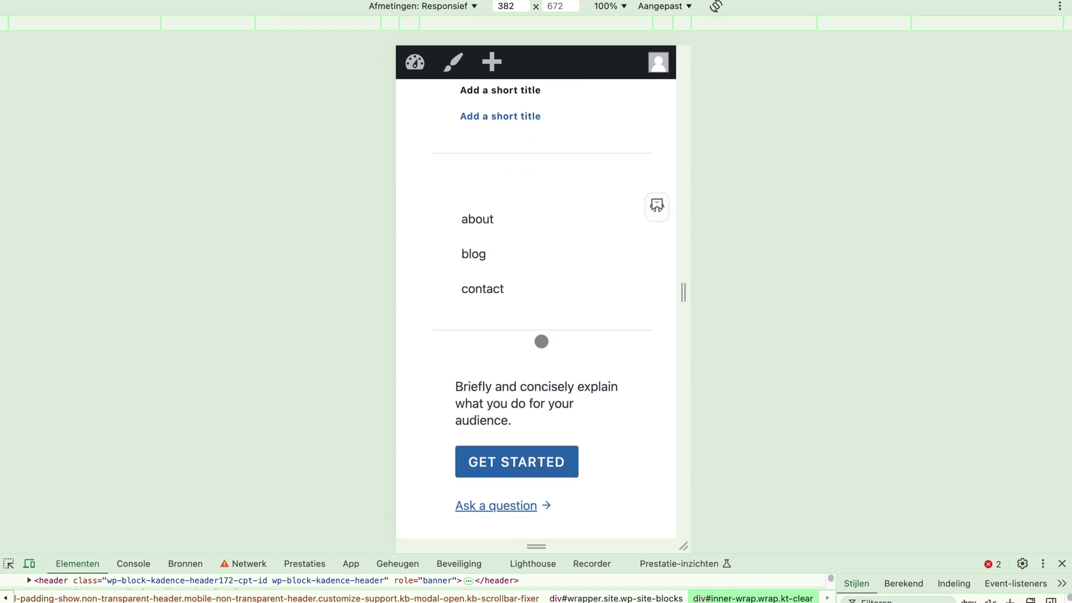
{"action": "scroll", "coordinate": [541, 342], "scroll_direction": "up", "scroll_amount": 3}
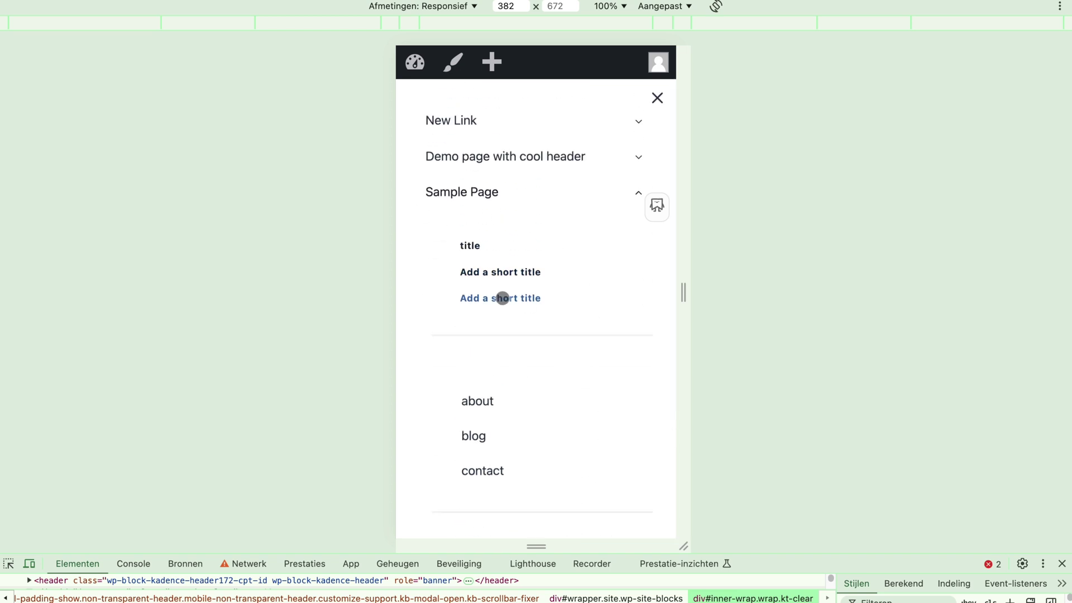
{"action": "scroll", "coordinate": [545, 359], "scroll_direction": "down", "scroll_amount": 3}
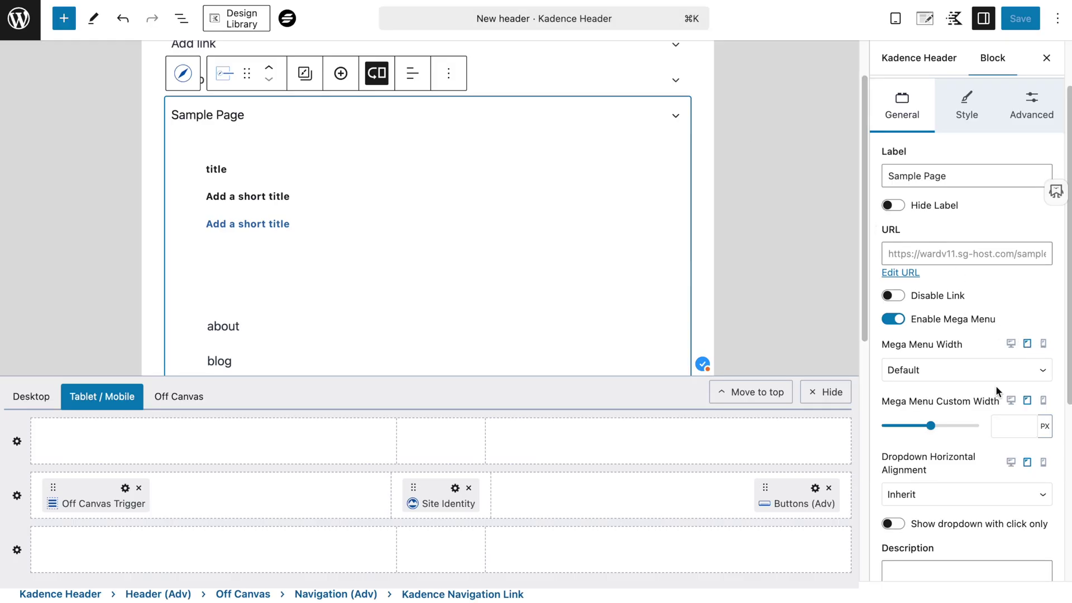
Return to the header editor and review the Sample Page link's tablet Mega Menu Width options, keeping Default.
{"action": "scroll", "coordinate": [997, 390], "scroll_direction": "down", "scroll_amount": 1}
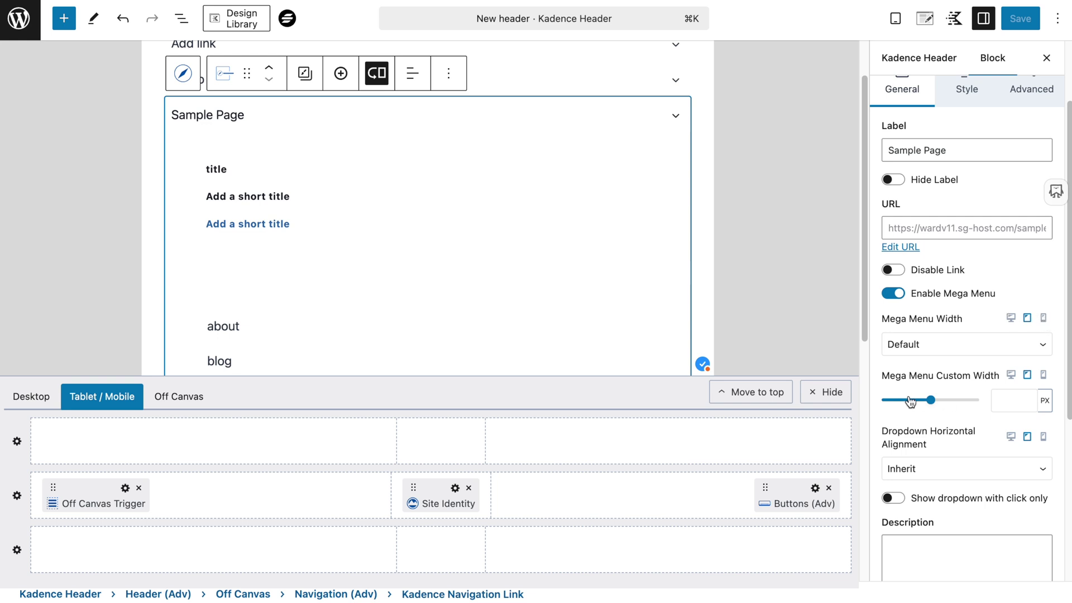
{"action": "left_click", "coordinate": [933, 346]}
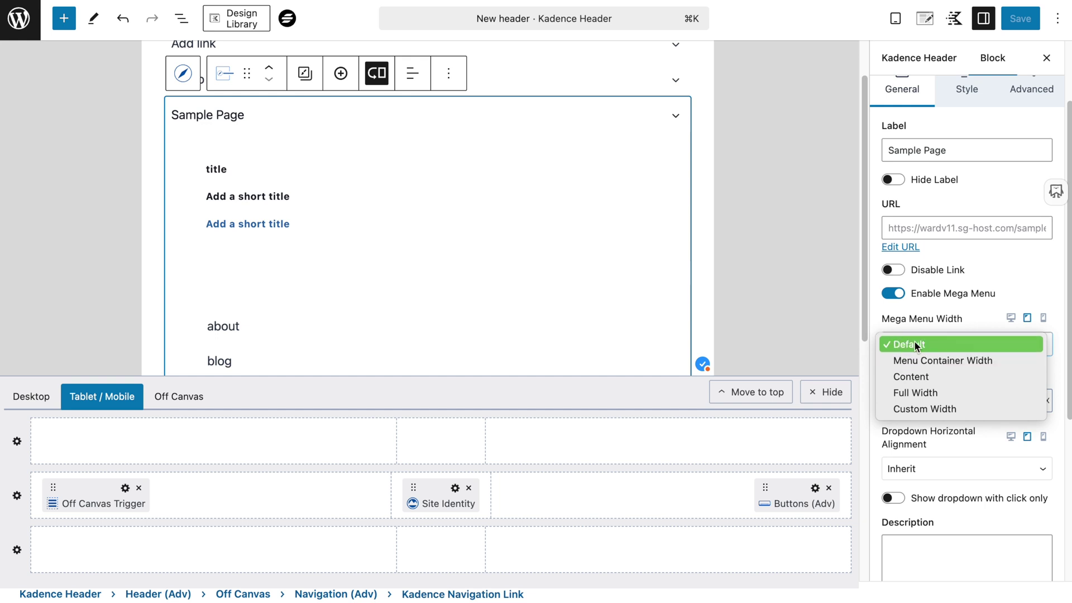
{"action": "left_click", "coordinate": [914, 343]}
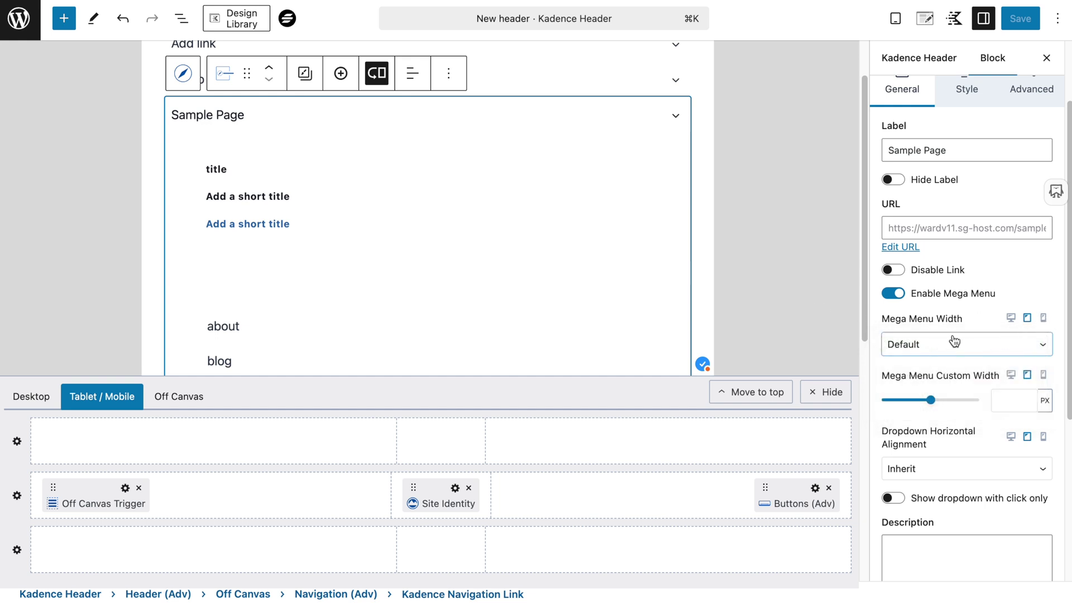
{"action": "scroll", "coordinate": [955, 341], "scroll_direction": "up", "scroll_amount": 2}
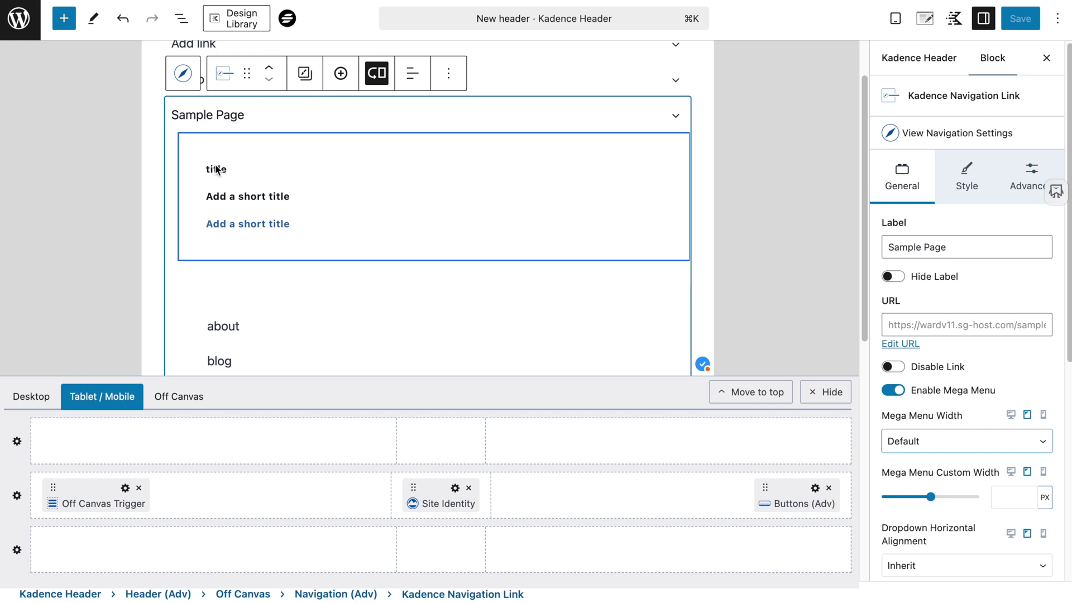
Select the parent off-canvas navigation and review its tablet orientation options, keeping Vertical.
{"action": "left_click", "coordinate": [186, 74]}
{"action": "scroll", "coordinate": [970, 396], "scroll_direction": "down", "scroll_amount": 1}
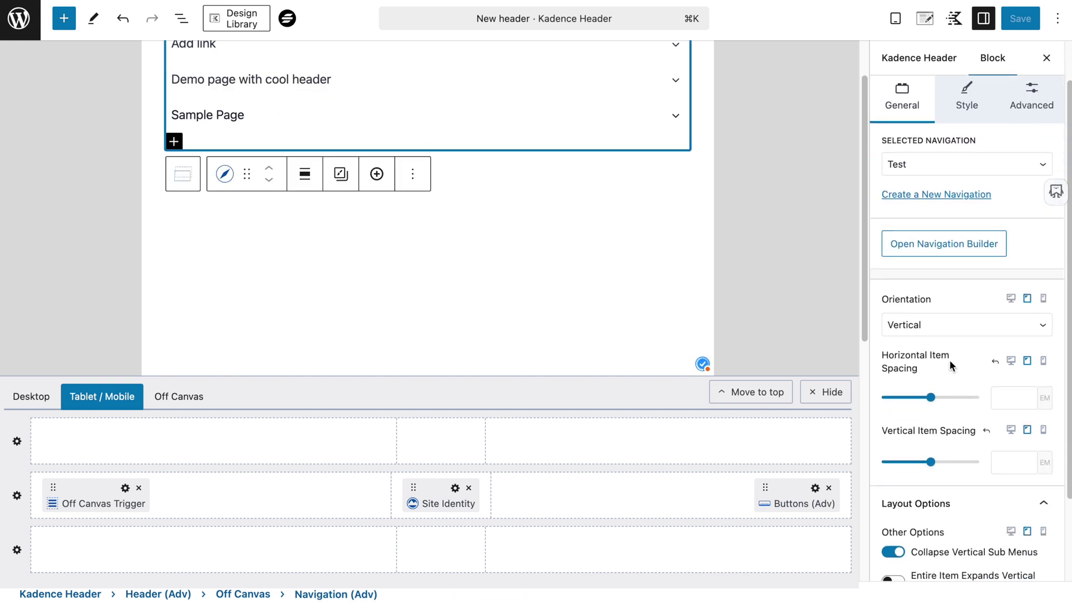
{"action": "left_click", "coordinate": [918, 329]}
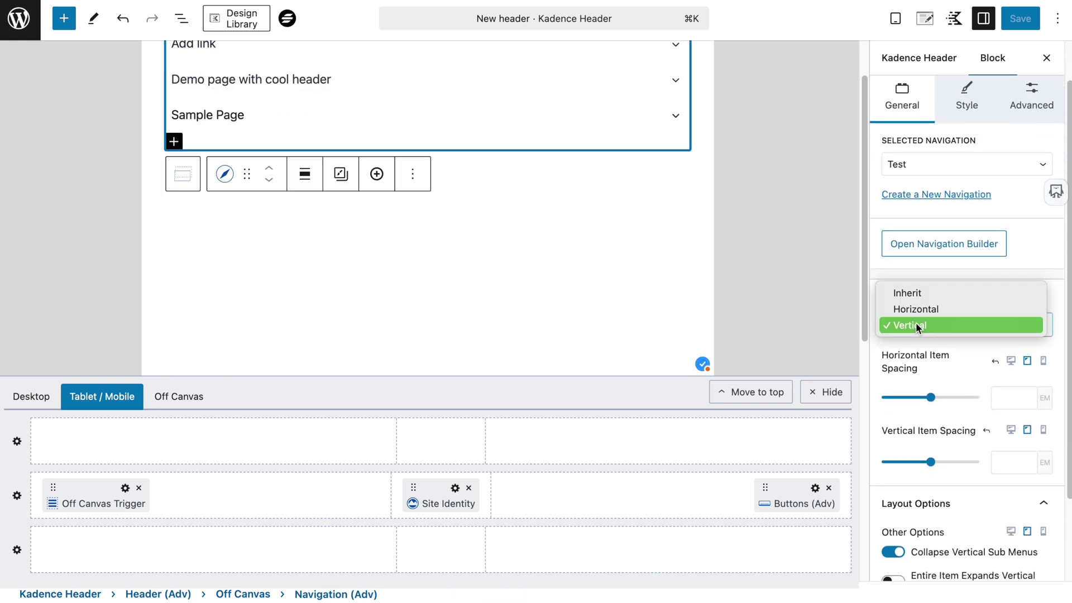
{"action": "left_click", "coordinate": [916, 324]}
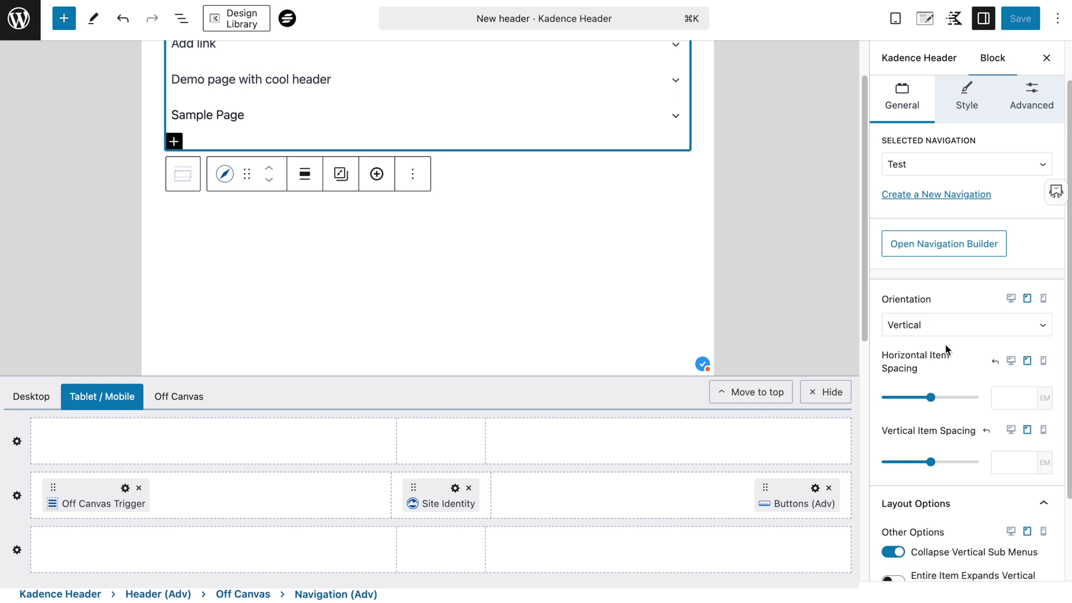
{"action": "scroll", "coordinate": [639, 220], "scroll_direction": "up", "scroll_amount": 3}
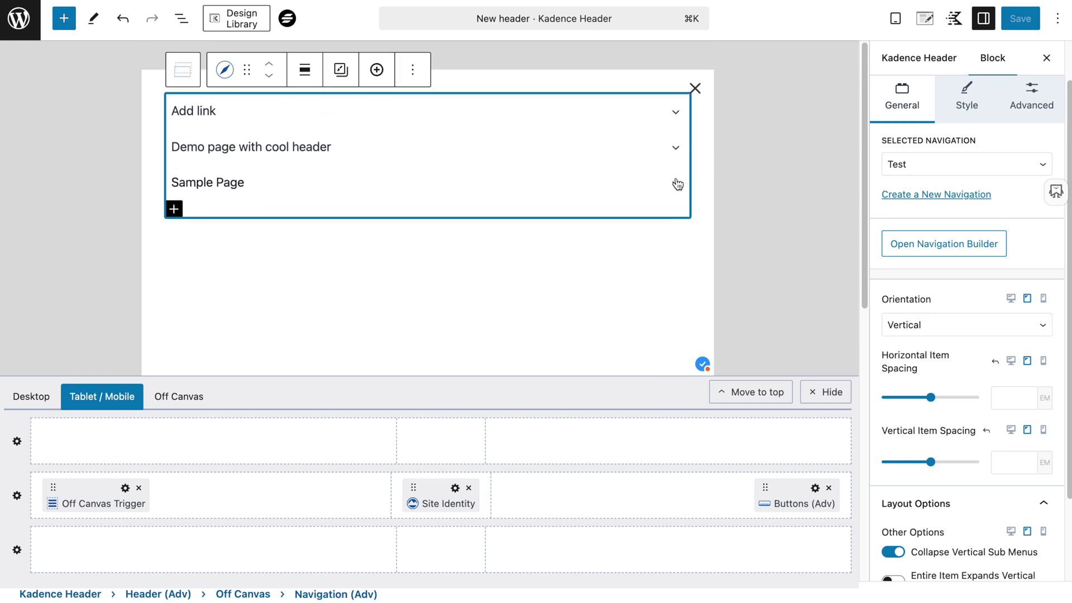
Select the navigation holding the short titles in the Sample Page mega menu and set its tablet orientation to Horizontal.
{"action": "left_click", "coordinate": [677, 183]}
{"action": "scroll", "coordinate": [549, 238], "scroll_direction": "down", "scroll_amount": 2}
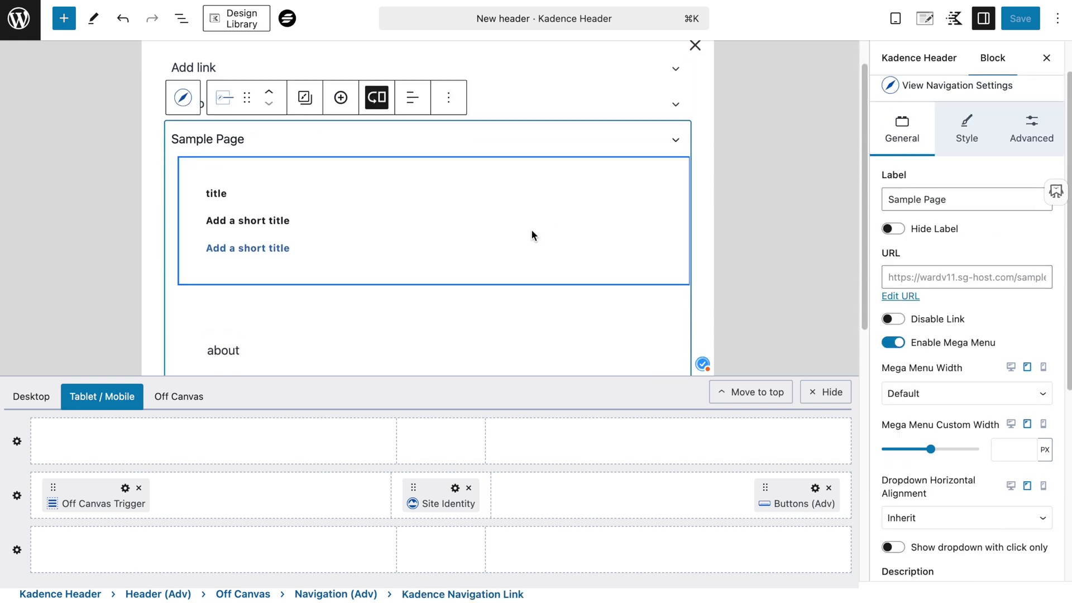
{"action": "left_click", "coordinate": [235, 221]}
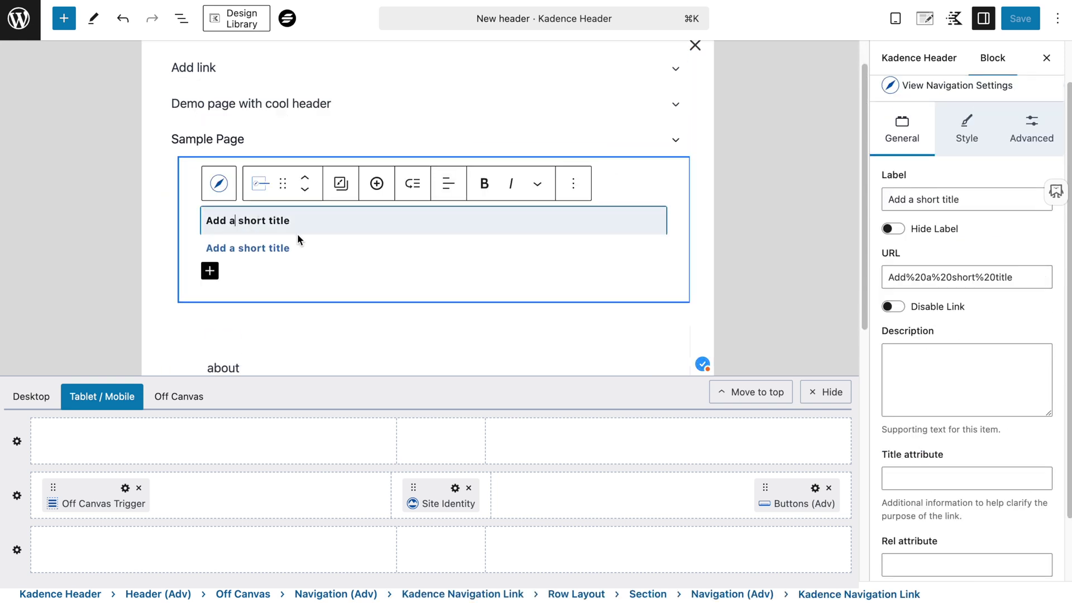
{"action": "left_click", "coordinate": [218, 183]}
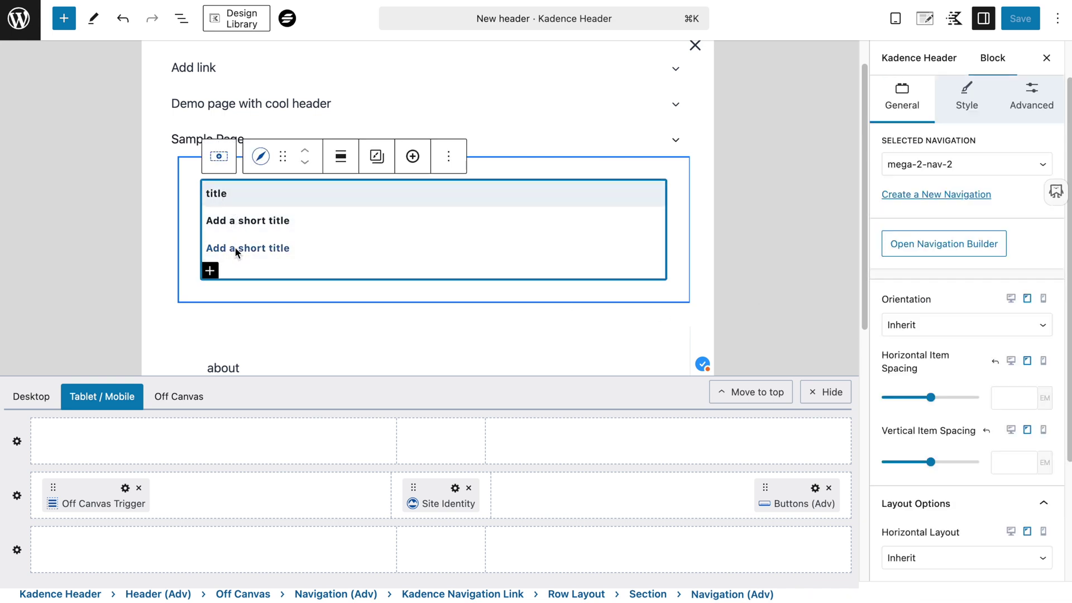
{"action": "left_click", "coordinate": [925, 324]}
{"action": "left_click", "coordinate": [923, 341]}
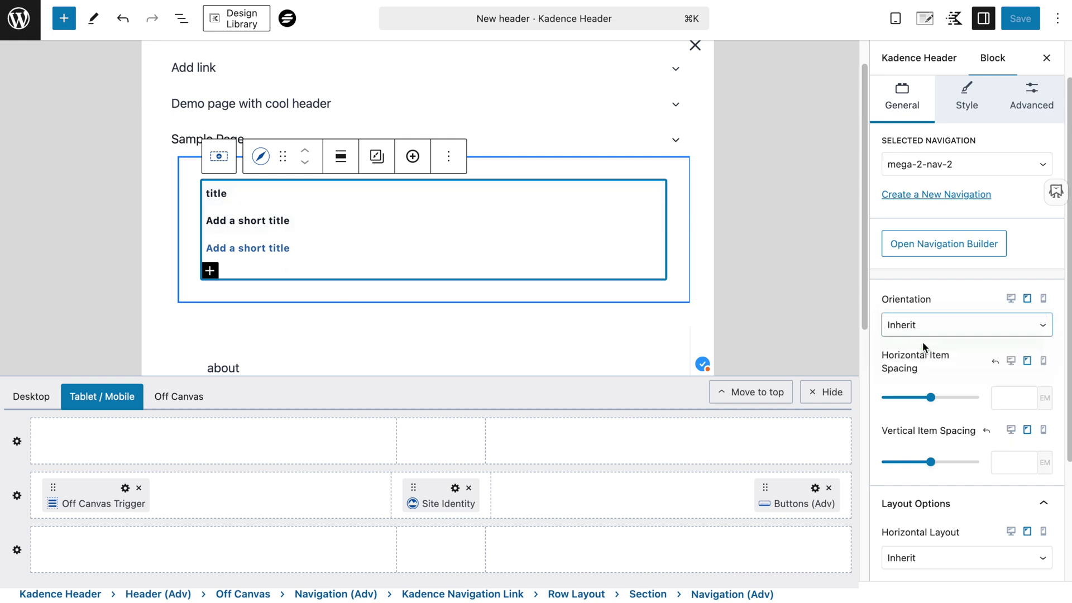
Set the tablet horizontal layout of the short-title navigation to Grid with 3 columns.
{"action": "scroll", "coordinate": [923, 341], "scroll_direction": "down", "scroll_amount": 5}
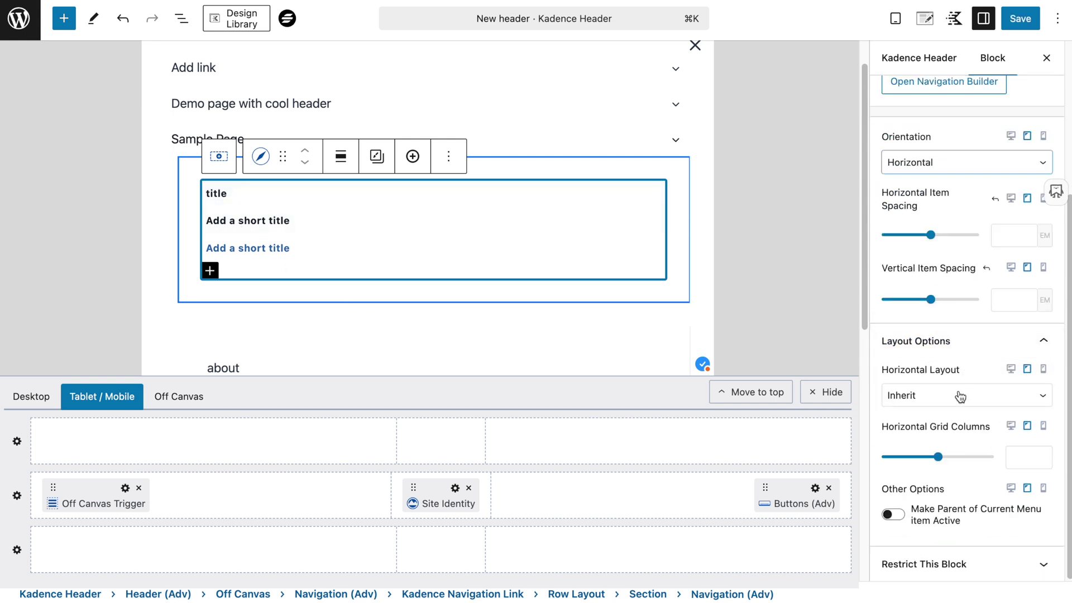
{"action": "left_click", "coordinate": [958, 395]}
{"action": "left_click", "coordinate": [955, 443]}
{"action": "left_click", "coordinate": [1017, 456]}
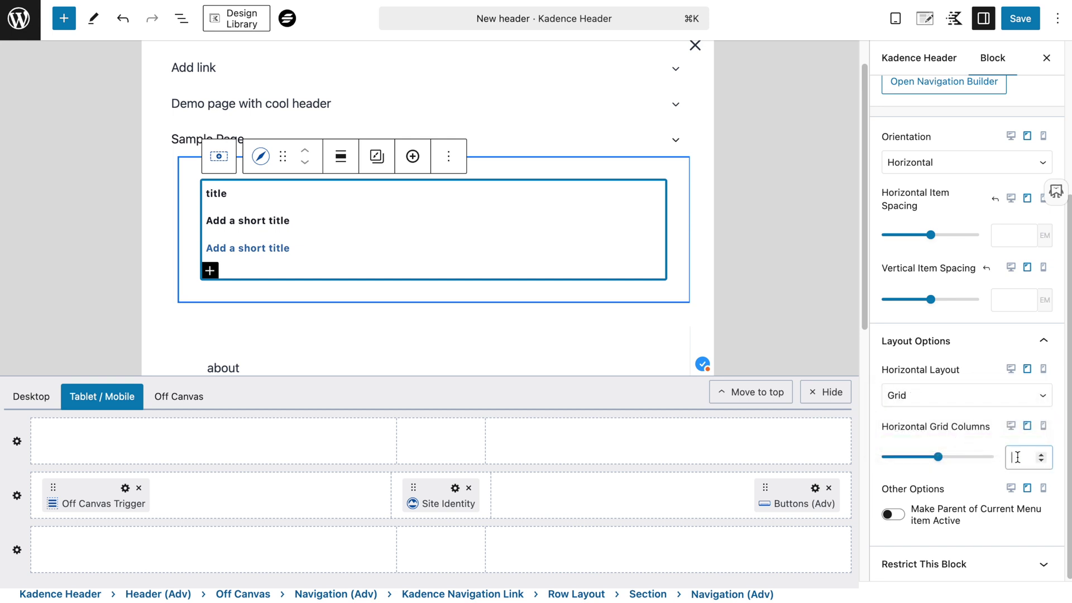
{"action": "type", "text": "2"}
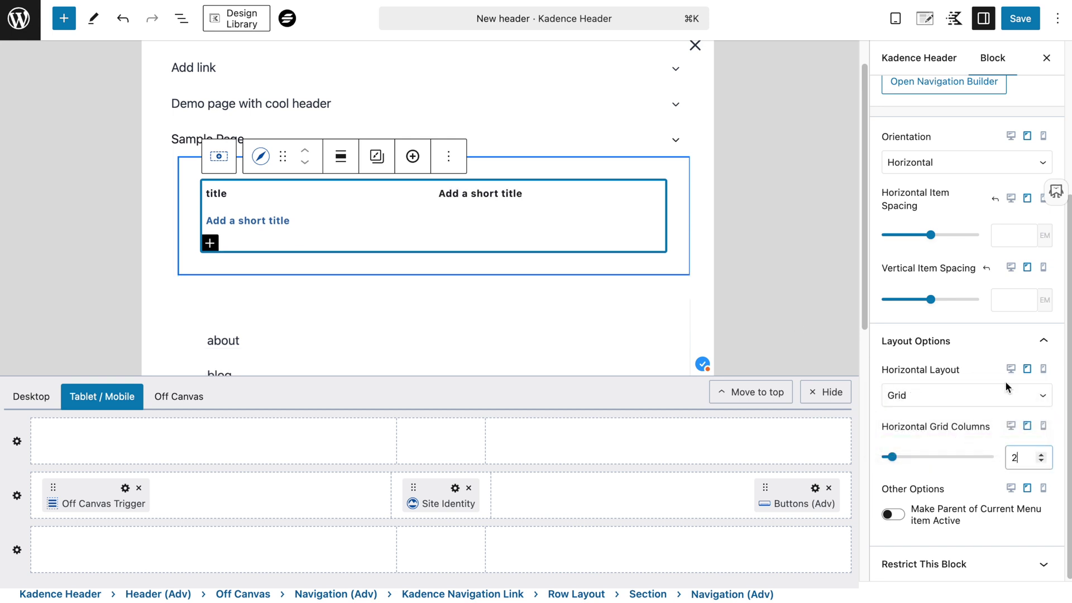
{"action": "key", "text": "BackSpace"}
{"action": "type", "text": "3"}
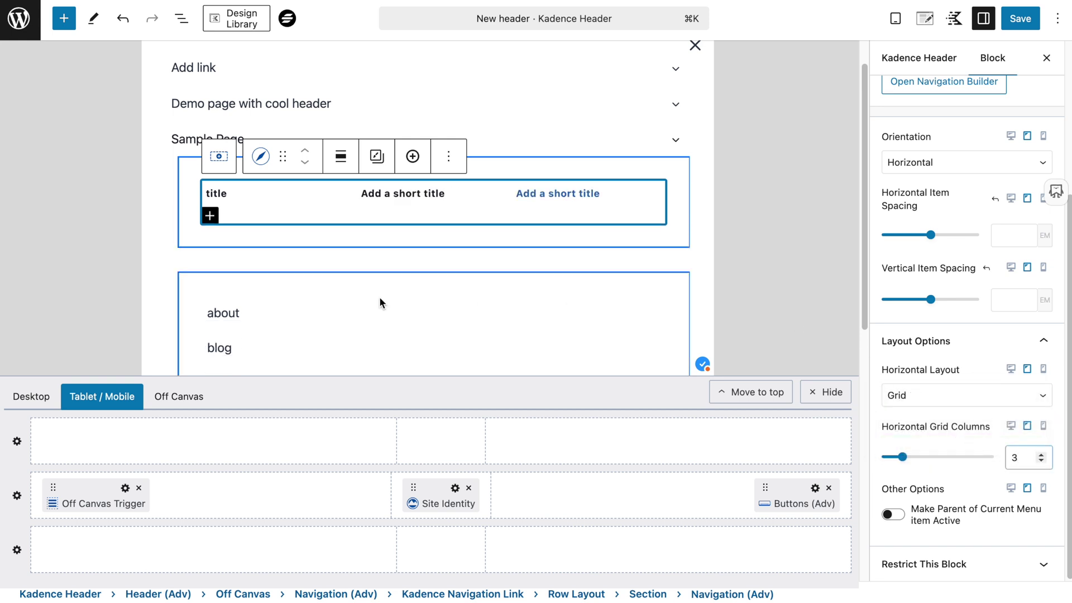
Assign the existing mega-2-nav-1 navigation to the Navigation (Adv) block in the section below the short titles.
{"action": "scroll", "coordinate": [473, 280], "scroll_direction": "down", "scroll_amount": 2}
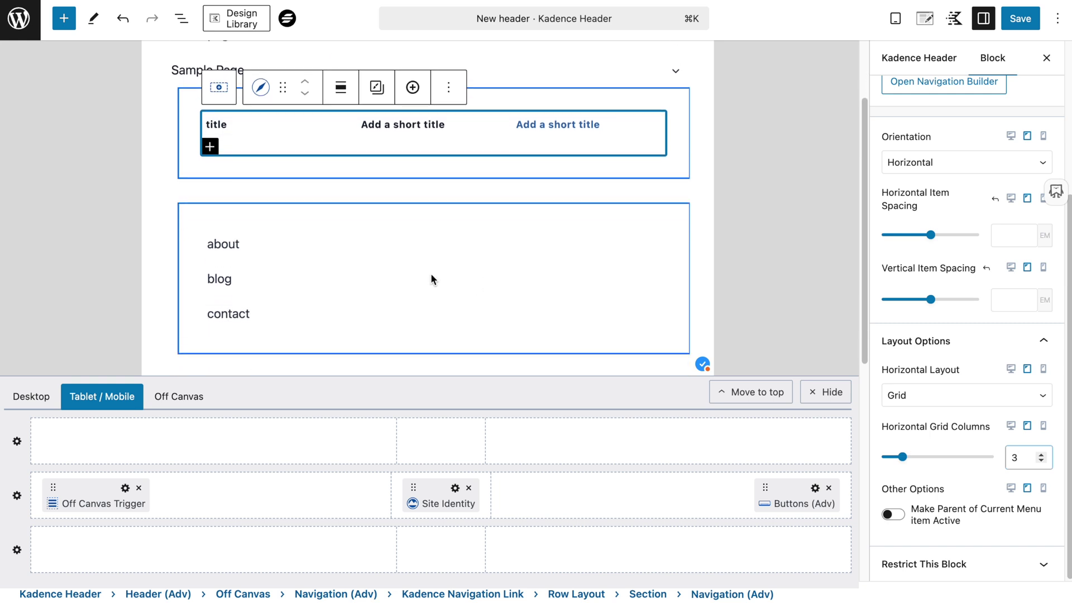
{"action": "left_click", "coordinate": [213, 259]}
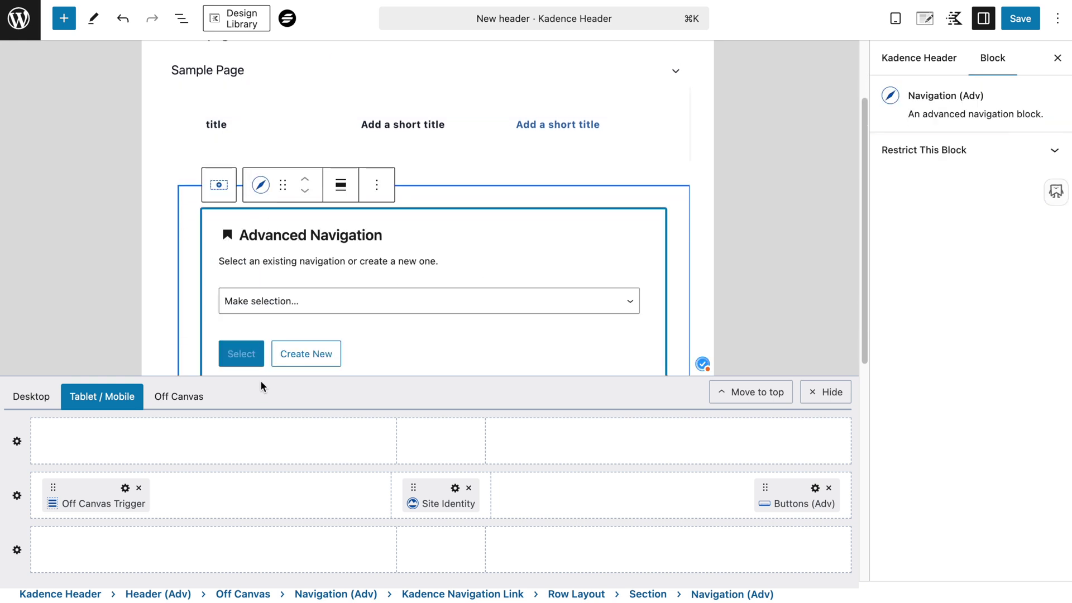
{"action": "scroll", "coordinate": [267, 303], "scroll_direction": "down", "scroll_amount": 1}
{"action": "left_click", "coordinate": [267, 285]}
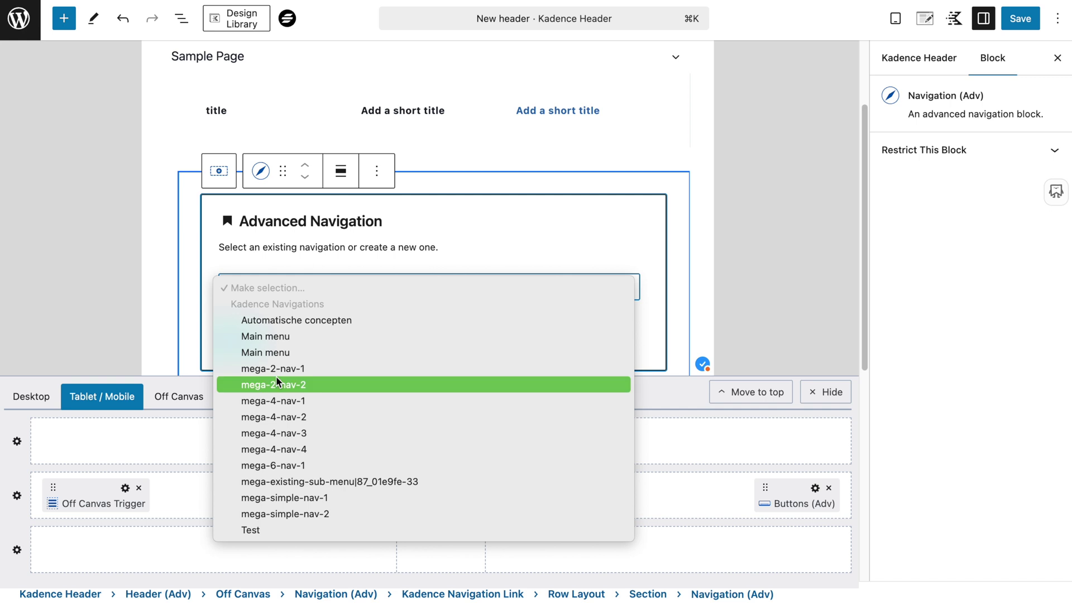
{"action": "left_click", "coordinate": [278, 369]}
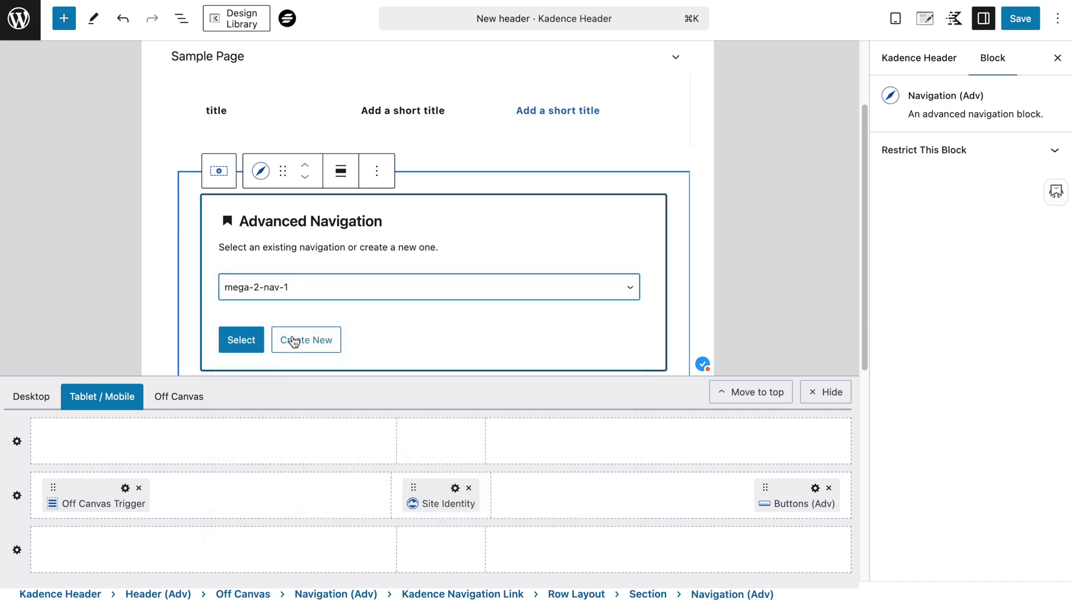
{"action": "left_click", "coordinate": [239, 337]}
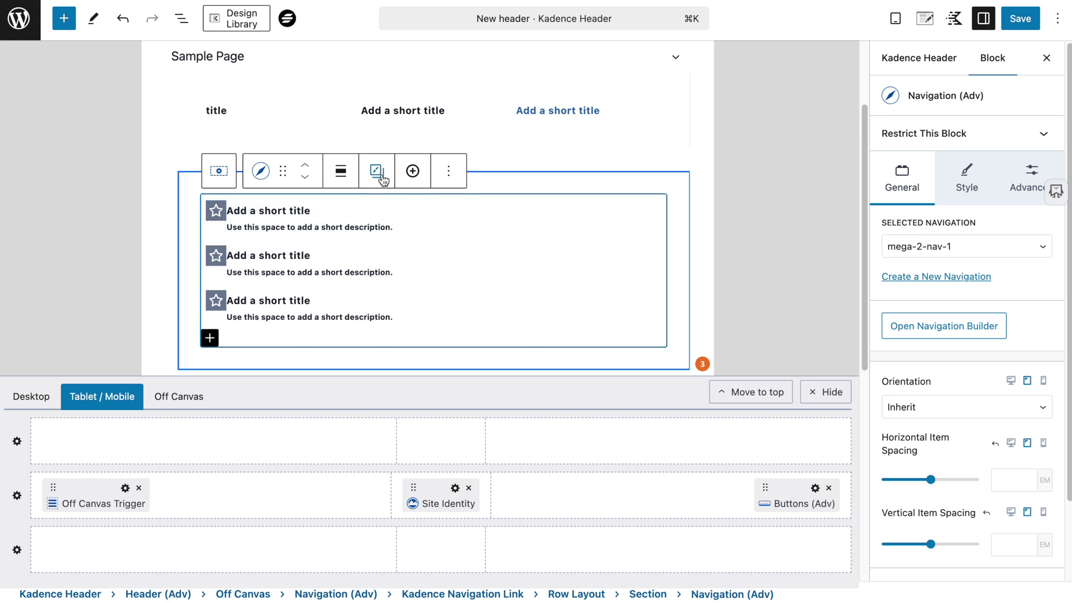
{"action": "left_click", "coordinate": [261, 172]}
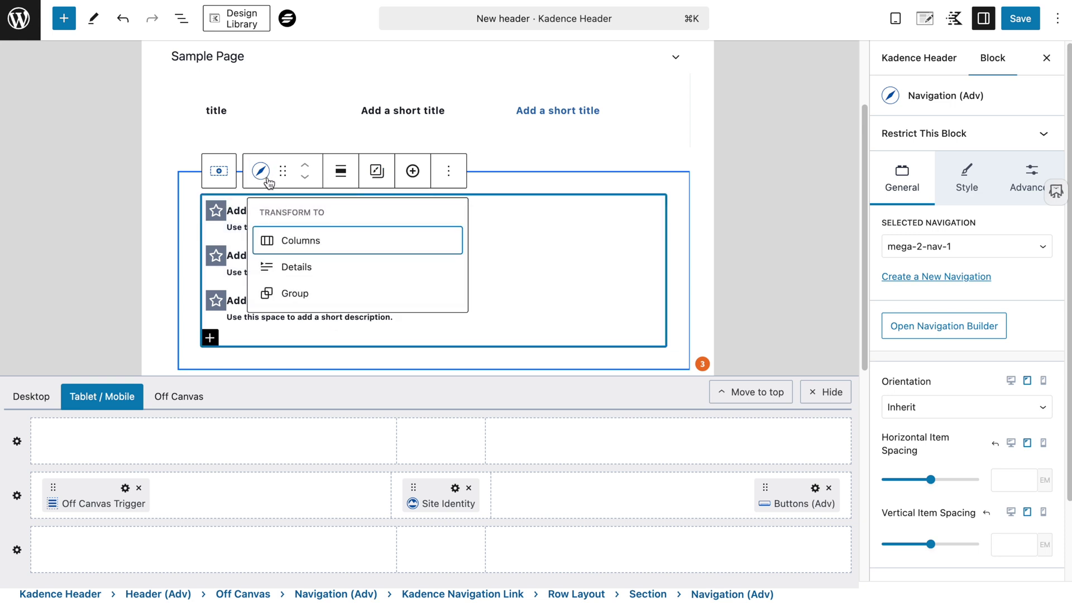
Set the mega-2-nav-1 navigation's tablet orientation to Horizontal with a Grid layout of 3 columns.
{"action": "left_click", "coordinate": [260, 171]}
{"action": "left_click", "coordinate": [915, 407]}
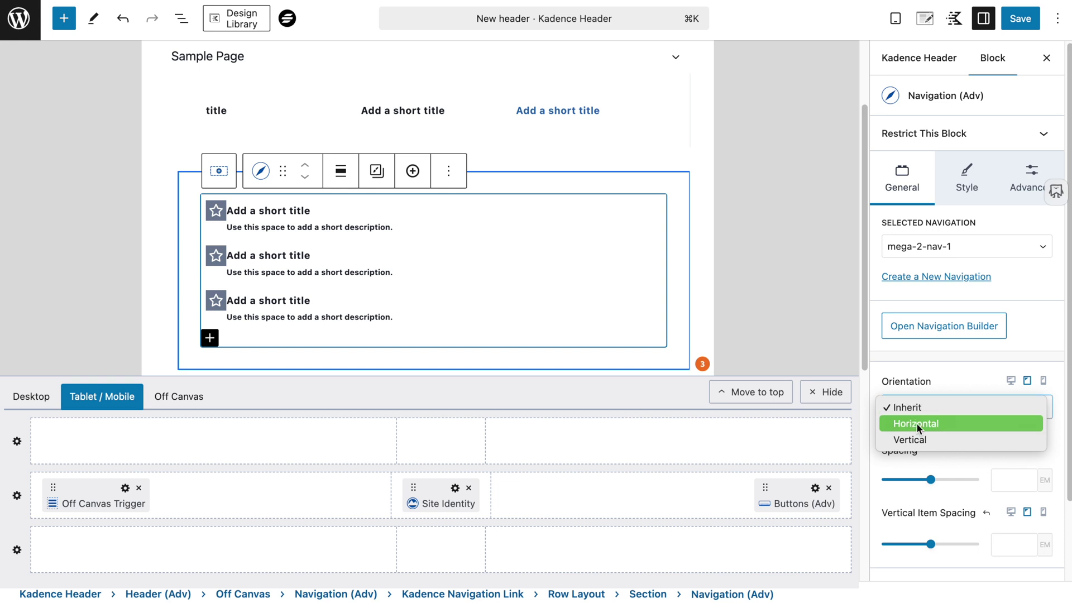
{"action": "left_click", "coordinate": [916, 424]}
{"action": "scroll", "coordinate": [972, 478], "scroll_direction": "down", "scroll_amount": 3}
{"action": "left_click", "coordinate": [986, 506]}
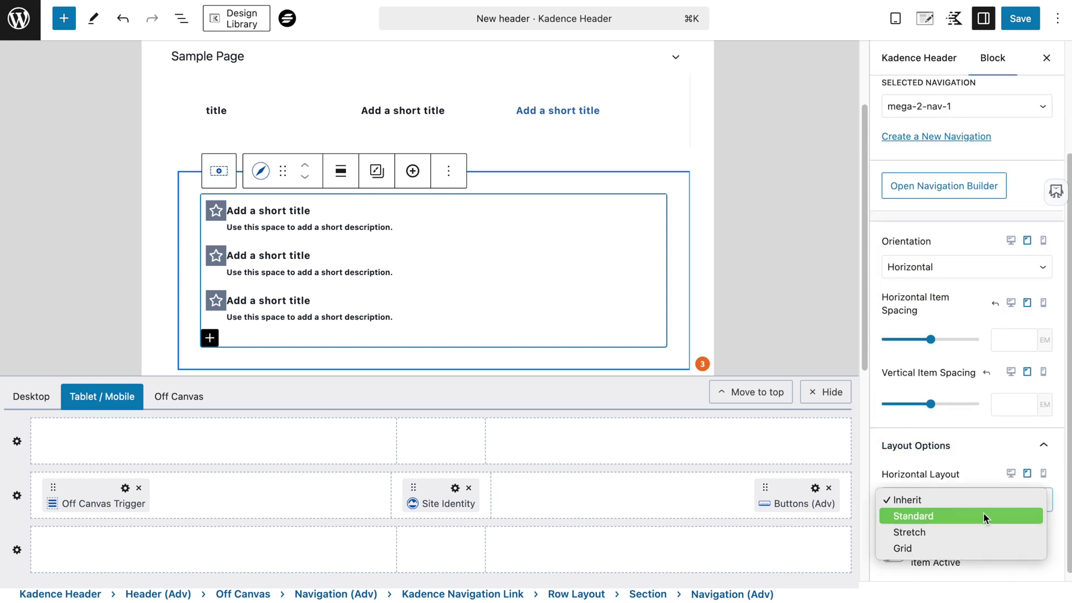
{"action": "left_click", "coordinate": [974, 545]}
{"action": "left_click", "coordinate": [1021, 554]}
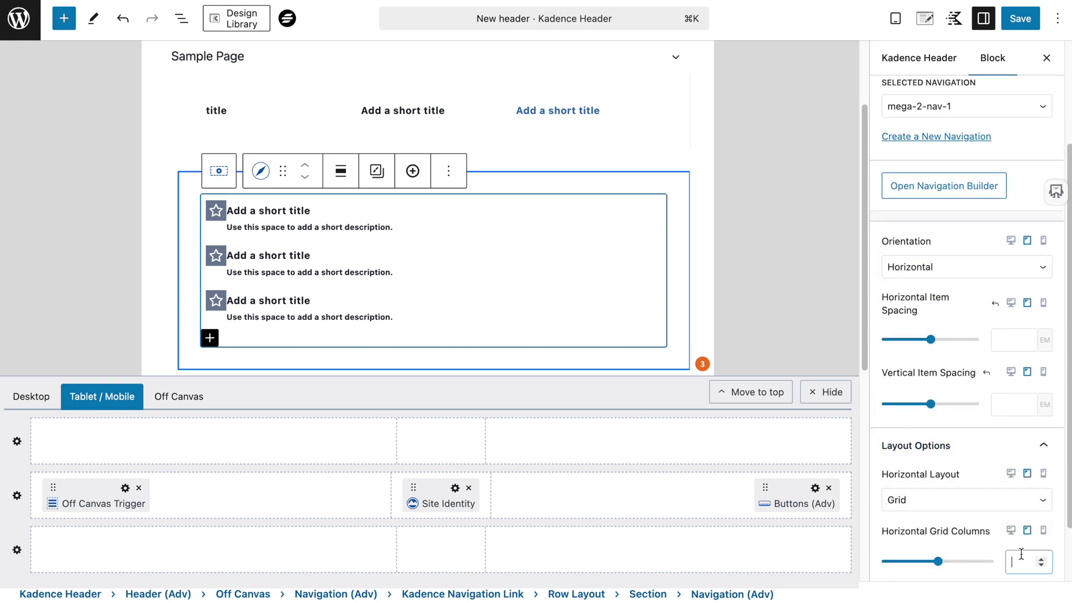
{"action": "type", "text": "3"}
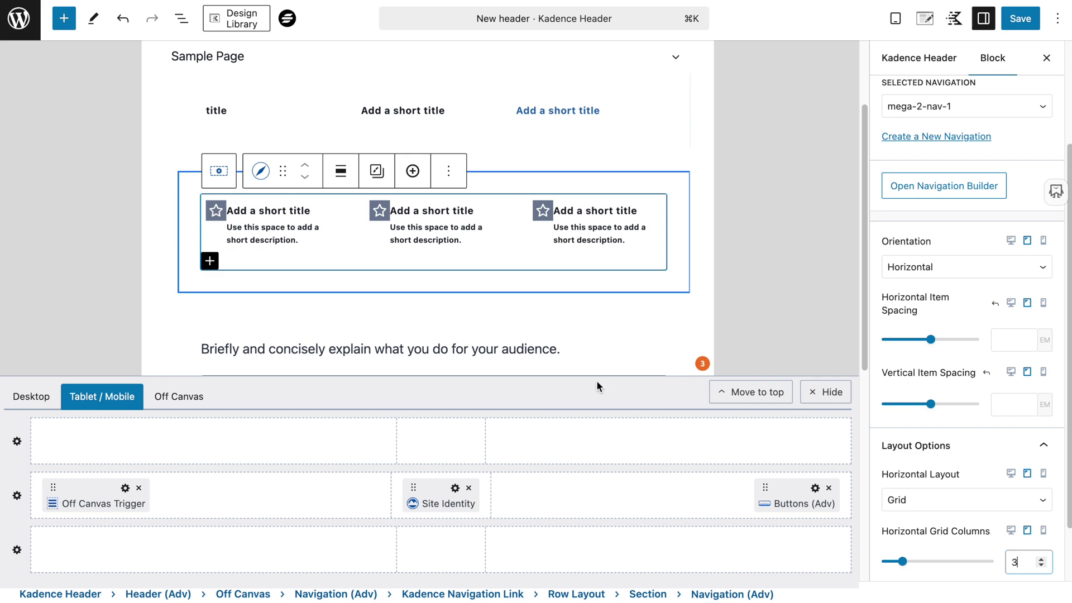
Save the header with the updated tablet submenu layouts.
{"action": "scroll", "coordinate": [497, 207], "scroll_direction": "down", "scroll_amount": 2}
{"action": "scroll", "coordinate": [428, 252], "scroll_direction": "up", "scroll_amount": 5}
{"action": "left_click", "coordinate": [1020, 18]}
{"action": "left_click", "coordinate": [1022, 18]}
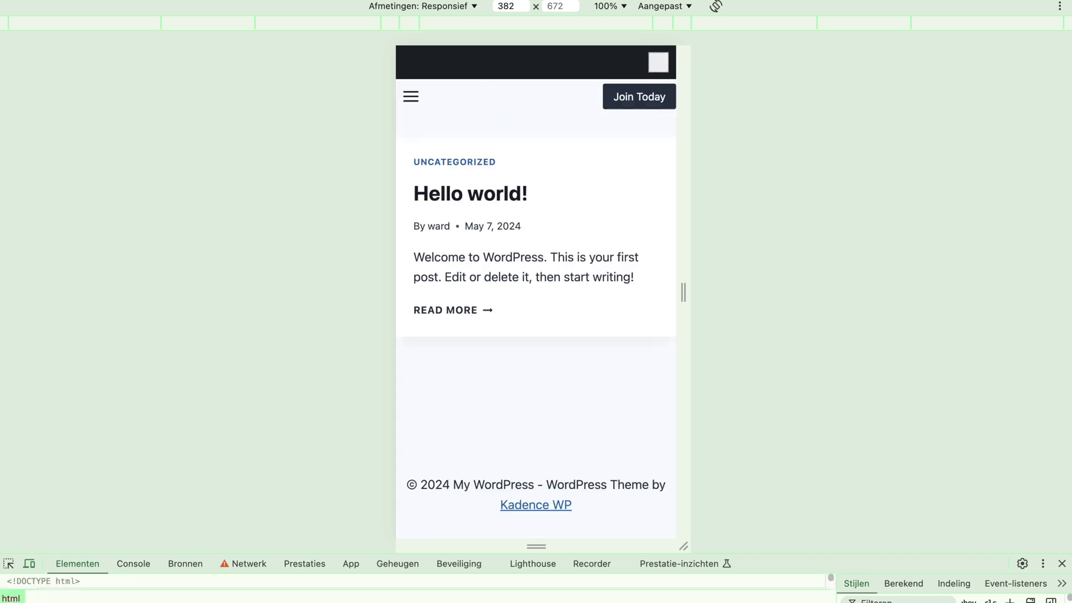
On the front end, open the off-canvas menu's Sample Page submenu and compare its layout at mobile and tablet widths.
{"action": "left_click", "coordinate": [412, 101]}
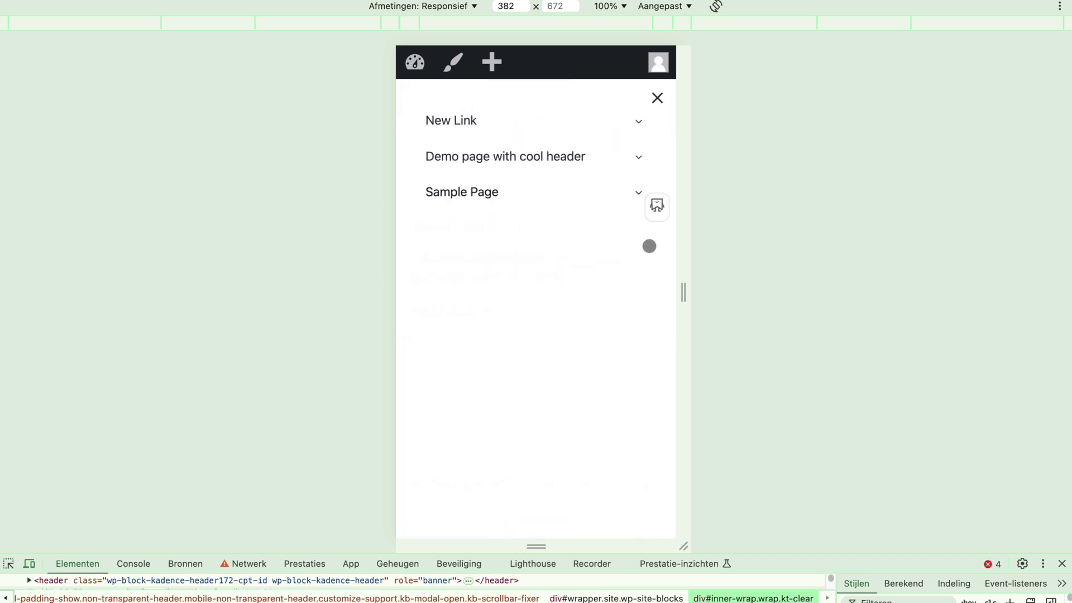
{"action": "left_click", "coordinate": [637, 191]}
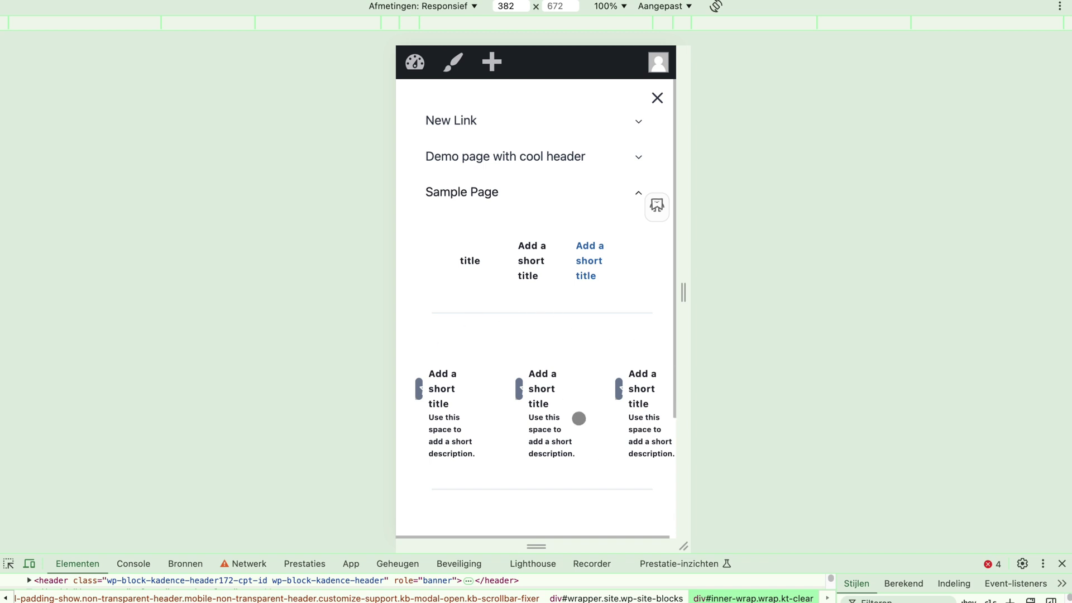
{"action": "scroll", "coordinate": [594, 383], "scroll_direction": "down", "scroll_amount": 1}
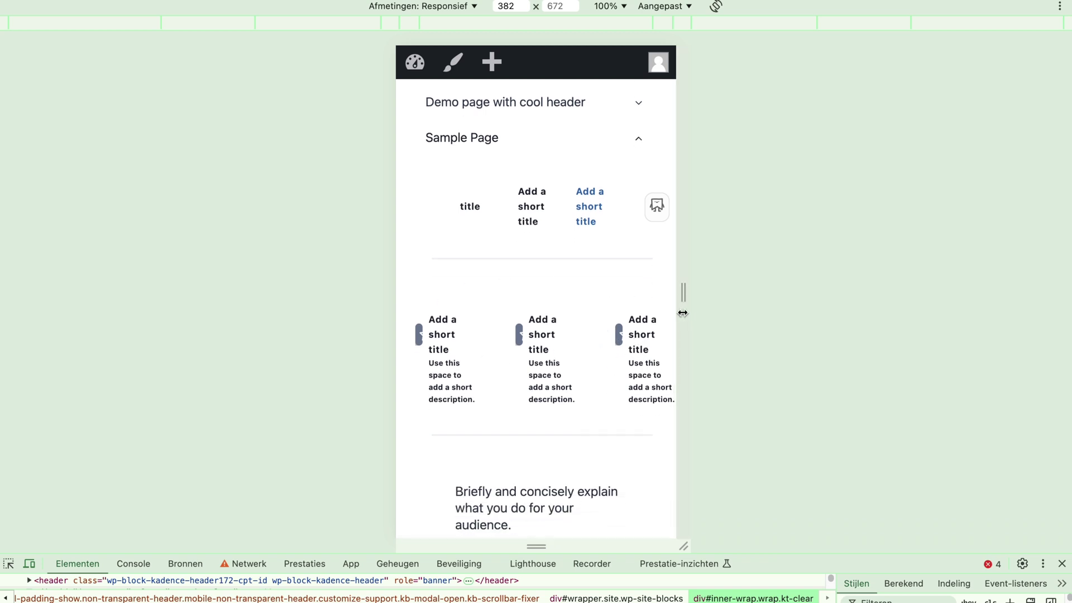
{"action": "left_click_drag", "start_coordinate": [684, 314], "coordinate": [847, 312]}
{"action": "scroll", "coordinate": [562, 218], "scroll_direction": "up", "scroll_amount": 1}
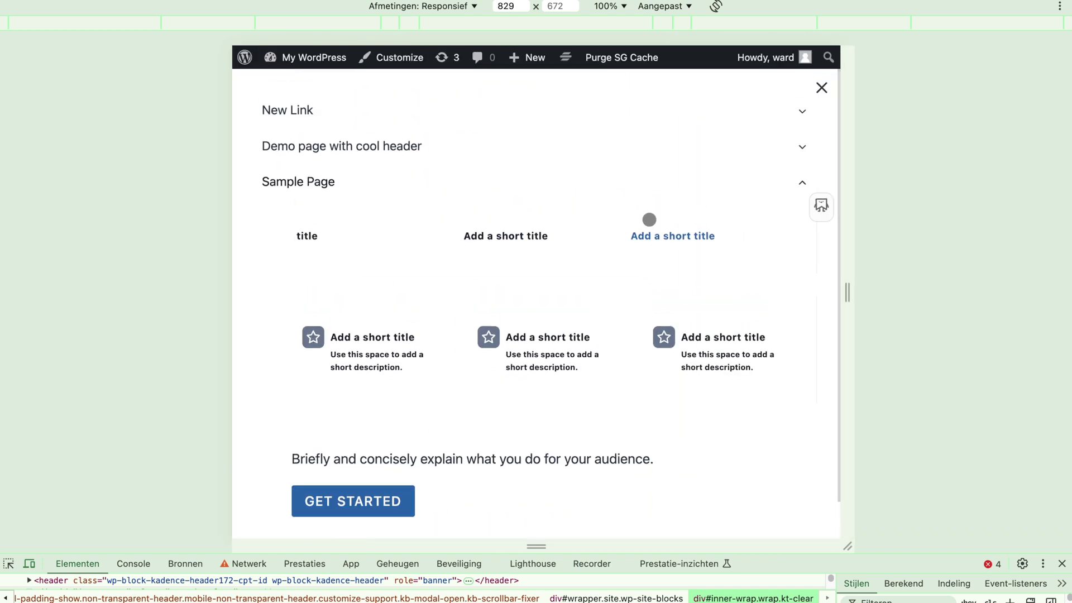
{"action": "scroll", "coordinate": [498, 239], "scroll_direction": "down", "scroll_amount": 1}
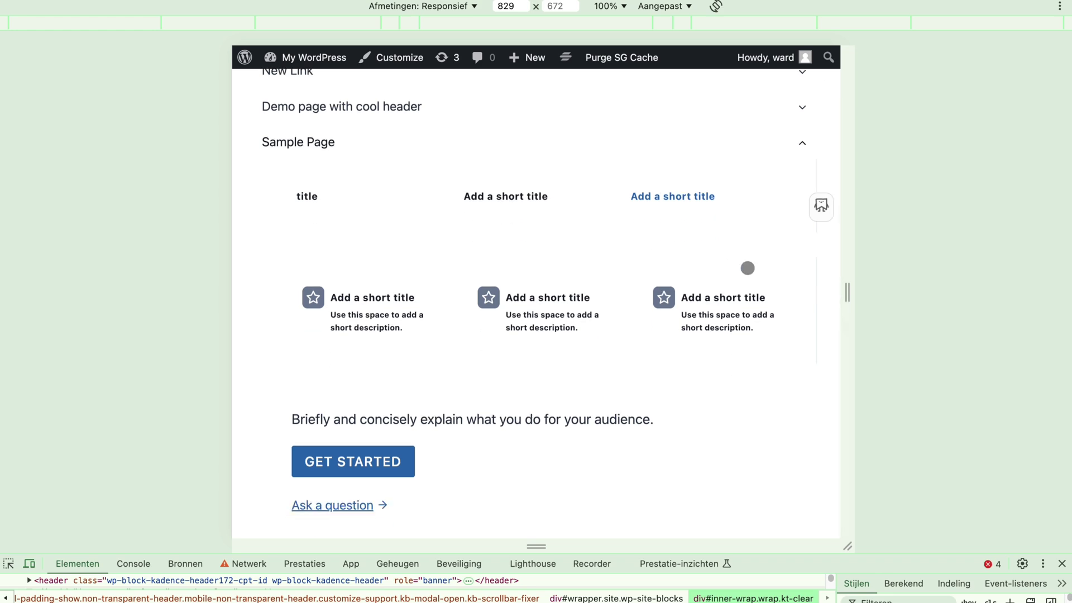
{"action": "left_click_drag", "start_coordinate": [847, 292], "coordinate": [761, 299]}
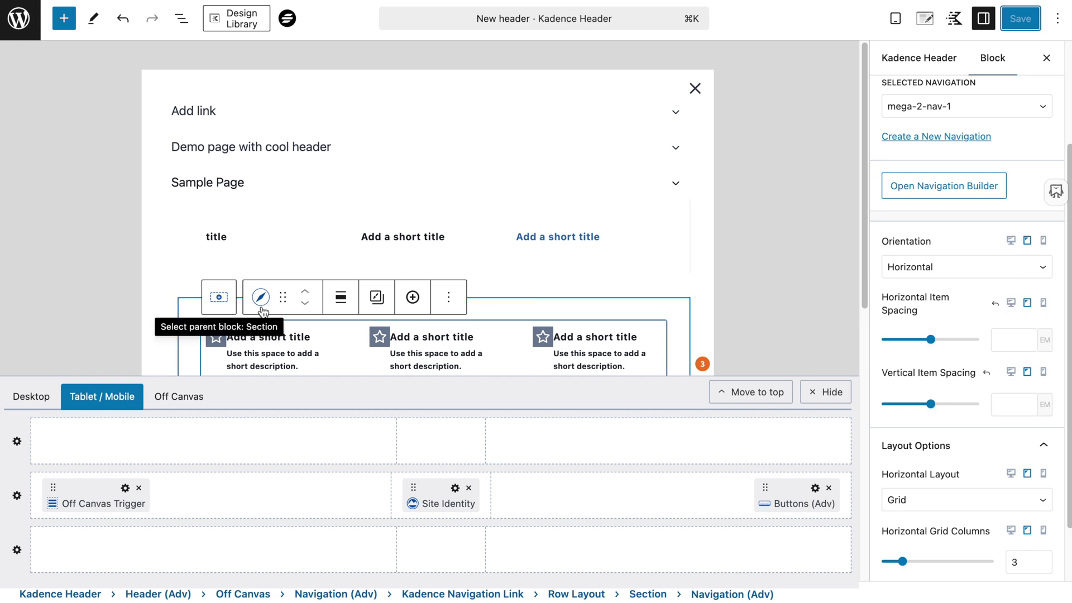
Review the tablet orientation options of the mega-2-nav-1 navigation, keeping Horizontal.
{"action": "left_click", "coordinate": [904, 268]}
{"action": "left_click", "coordinate": [897, 226]}
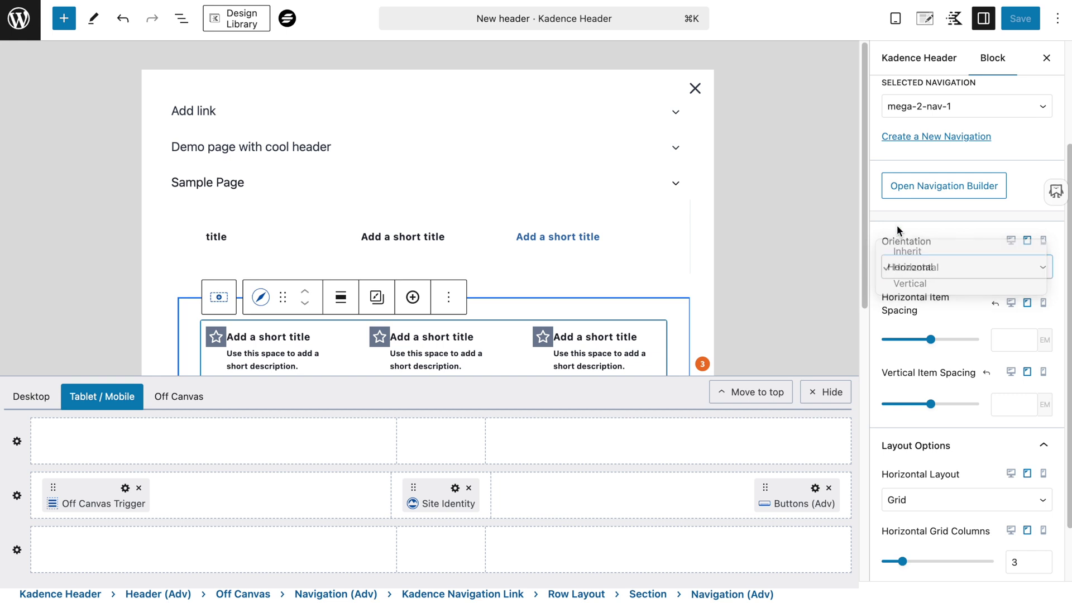
{"action": "left_click", "coordinate": [921, 269]}
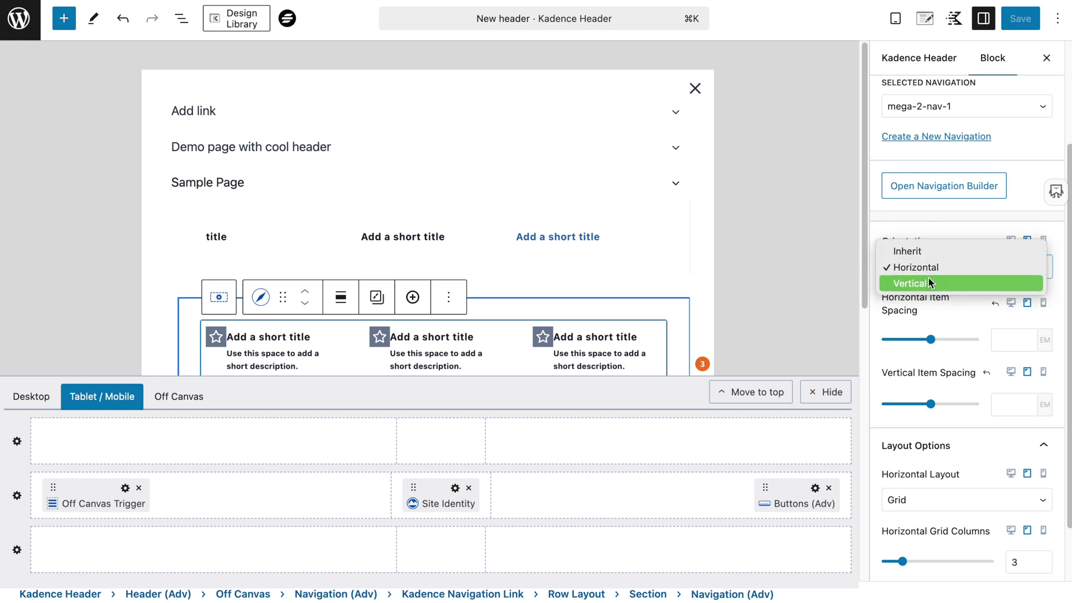
{"action": "left_click", "coordinate": [914, 220]}
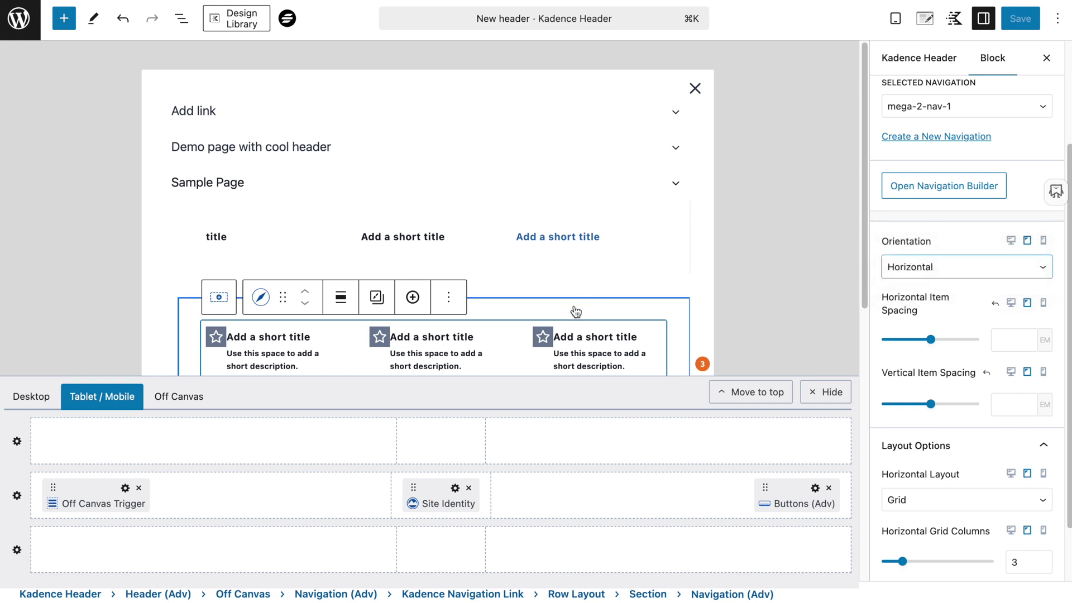
{"action": "scroll", "coordinate": [576, 312], "scroll_direction": "down", "scroll_amount": 2}
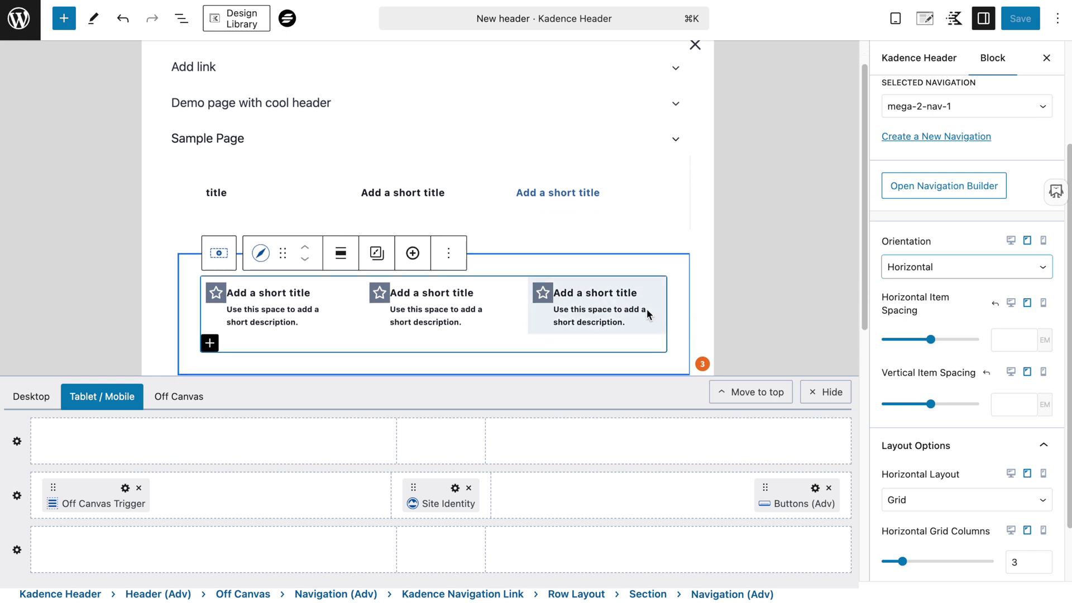
{"action": "scroll", "coordinate": [603, 300], "scroll_direction": "up", "scroll_amount": 2}
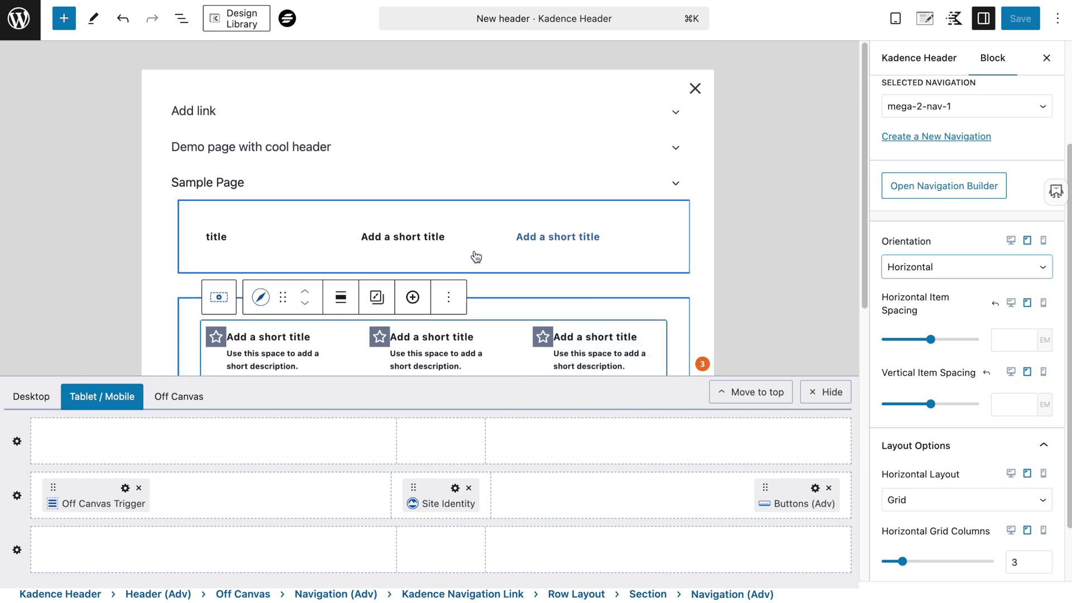
Switch the header editor's preview to Desktop and hide the visual builder.
{"action": "left_click", "coordinate": [897, 20]}
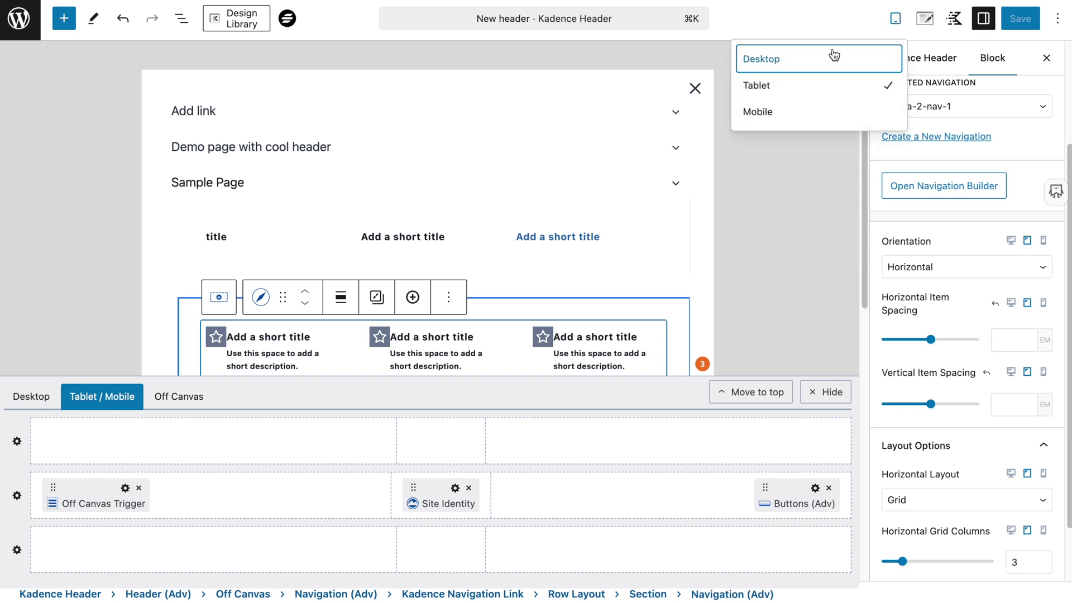
{"action": "left_click", "coordinate": [773, 70]}
{"action": "left_click", "coordinate": [473, 177]}
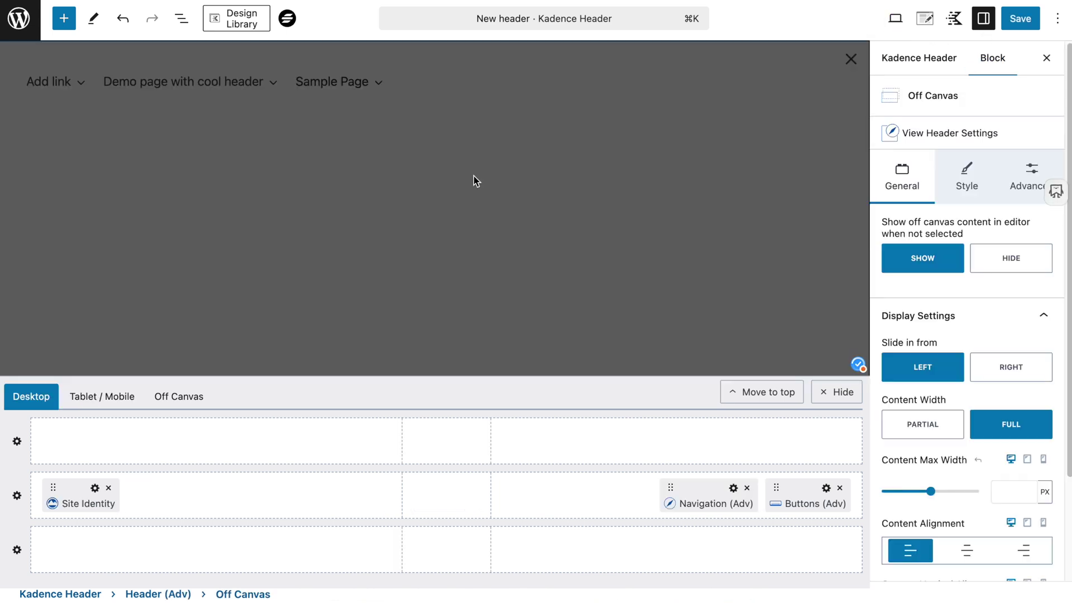
{"action": "left_click", "coordinate": [848, 396]}
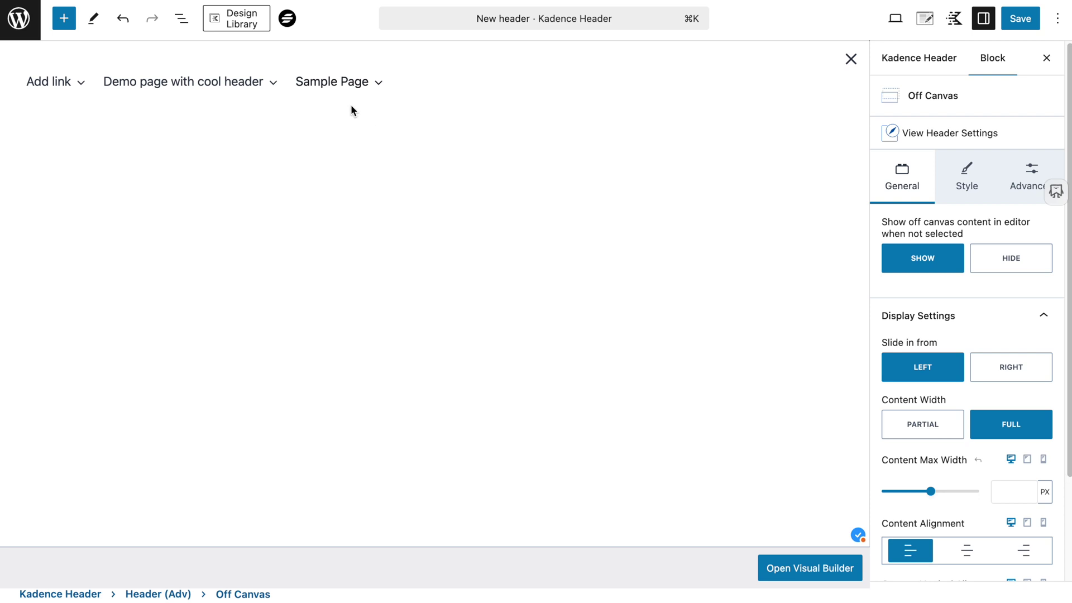
Select the Sample Page link to check its desktop mega menu and save the header.
{"action": "left_click", "coordinate": [333, 82]}
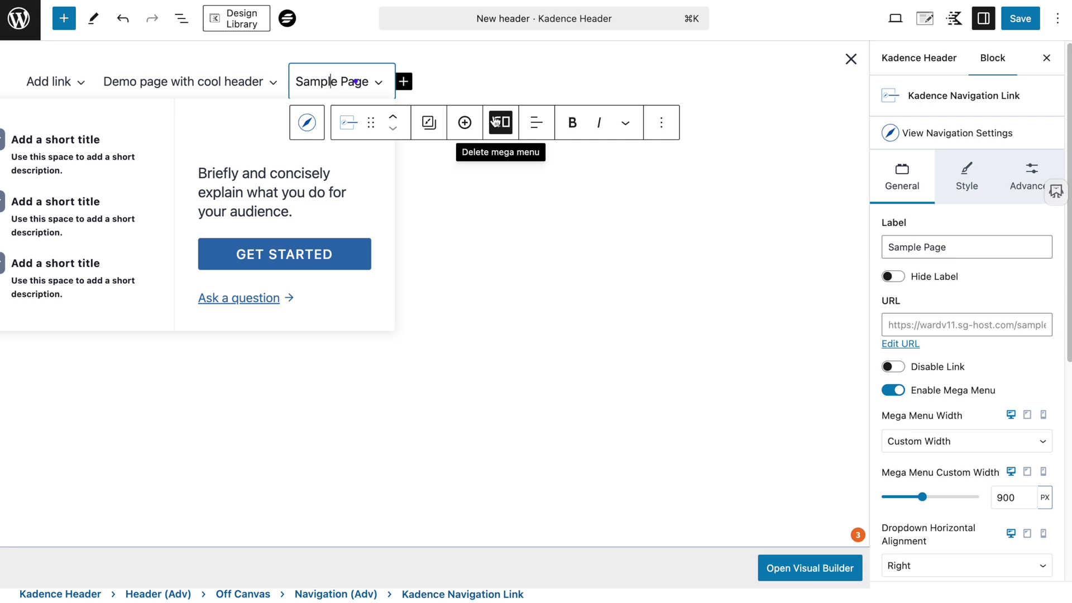
{"action": "left_click", "coordinate": [496, 121]}
{"action": "left_click", "coordinate": [1027, 19]}
{"action": "left_click", "coordinate": [1029, 19]}
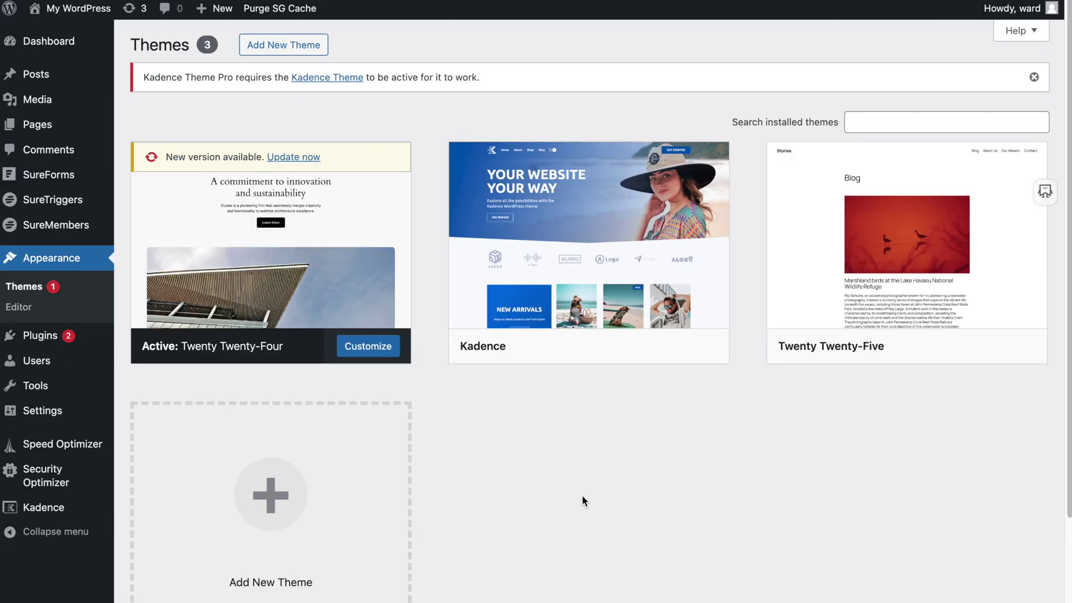
Go to the front page of the site running Twenty Twenty-Four and open it in the site editor.
{"action": "mouse_move", "coordinate": [193, 227]}
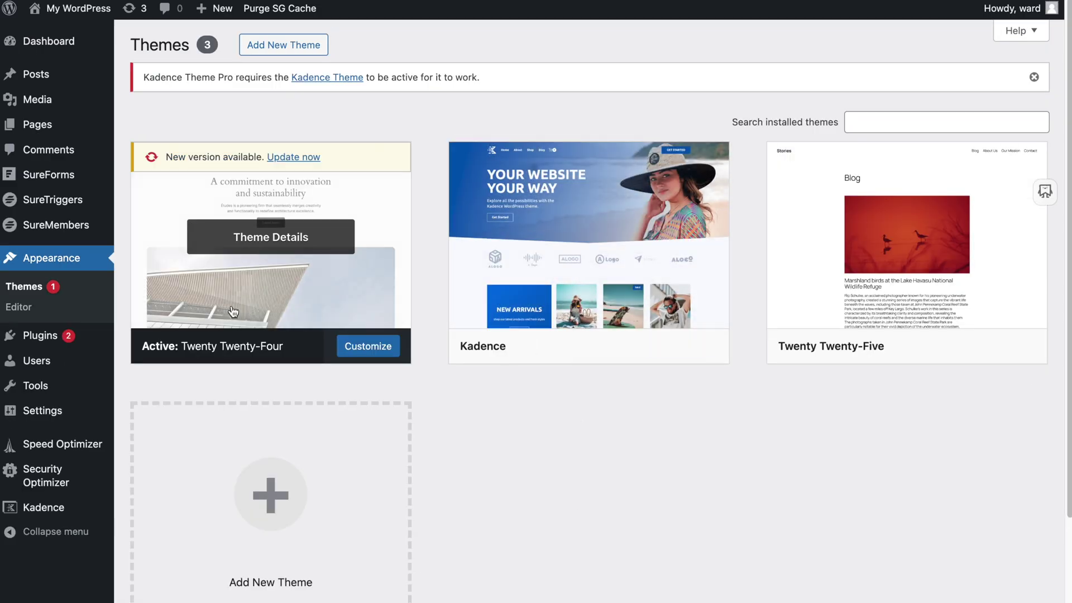
{"action": "left_click", "coordinate": [69, 9]}
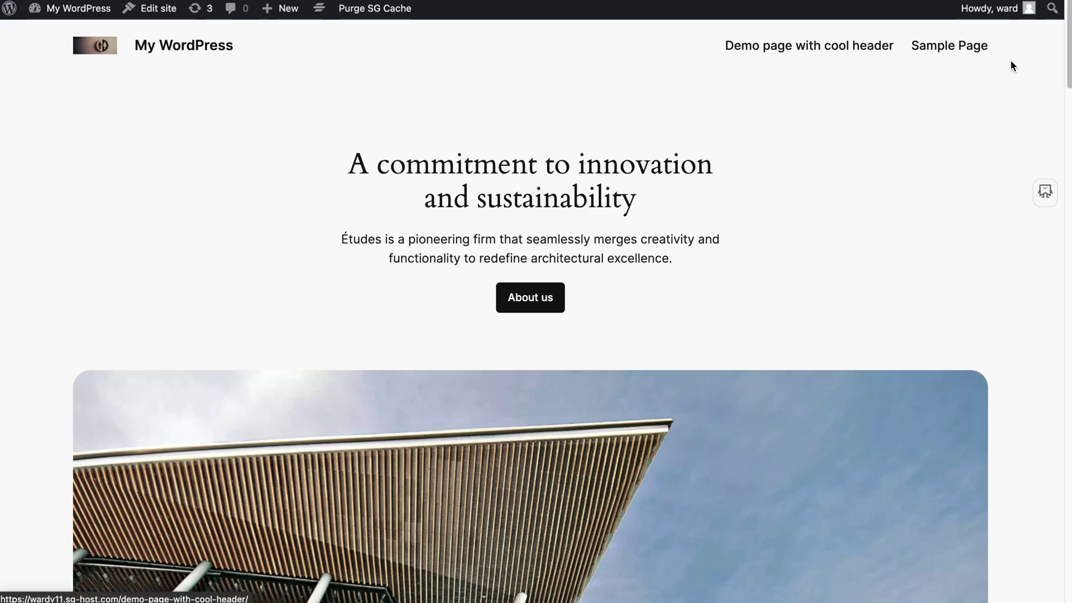
{"action": "left_click", "coordinate": [158, 9]}
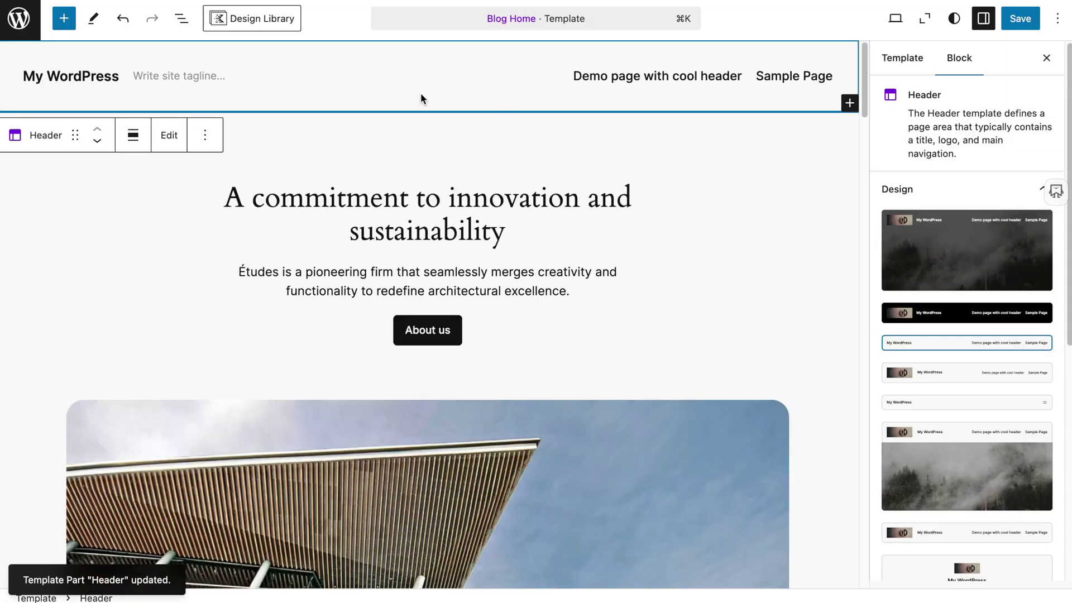
Delete the "Text-only header with tagline" group from the Header template part.
{"action": "left_click", "coordinate": [184, 22]}
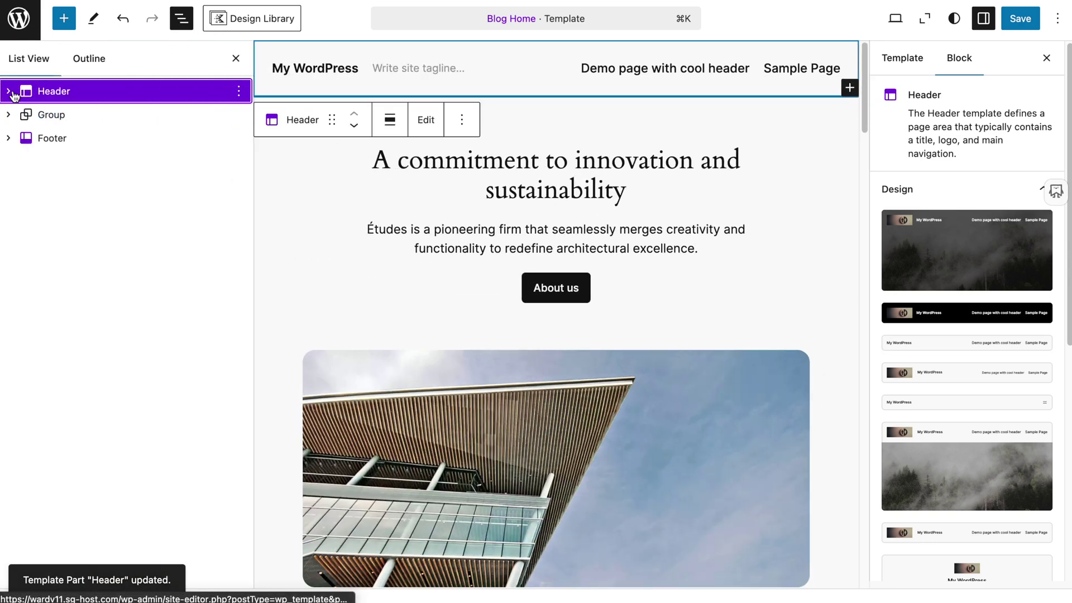
{"action": "left_click", "coordinate": [8, 91]}
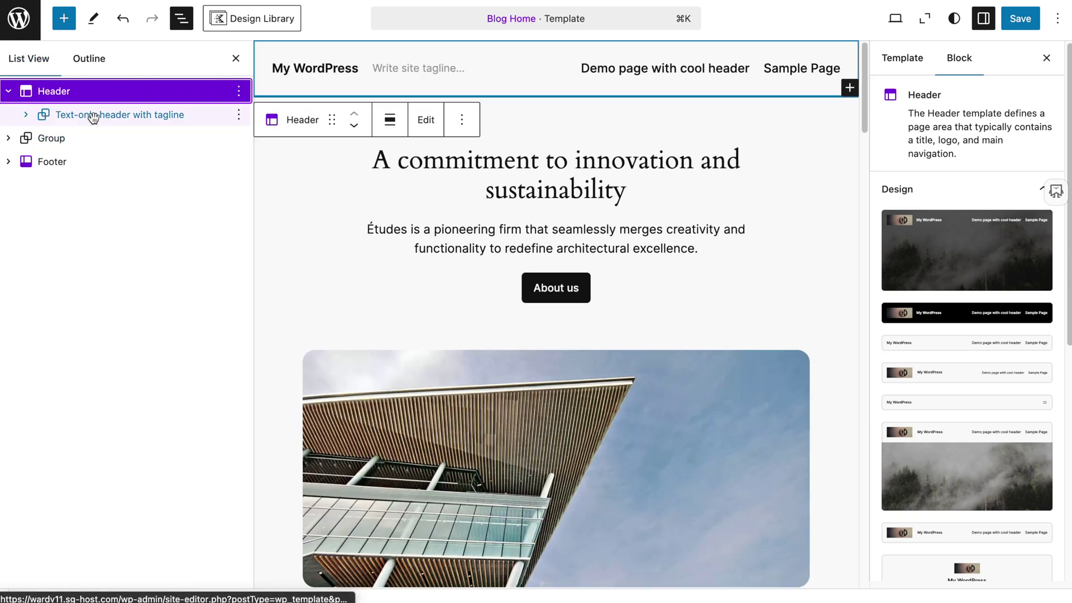
{"action": "left_click", "coordinate": [93, 114]}
{"action": "left_click", "coordinate": [238, 116]}
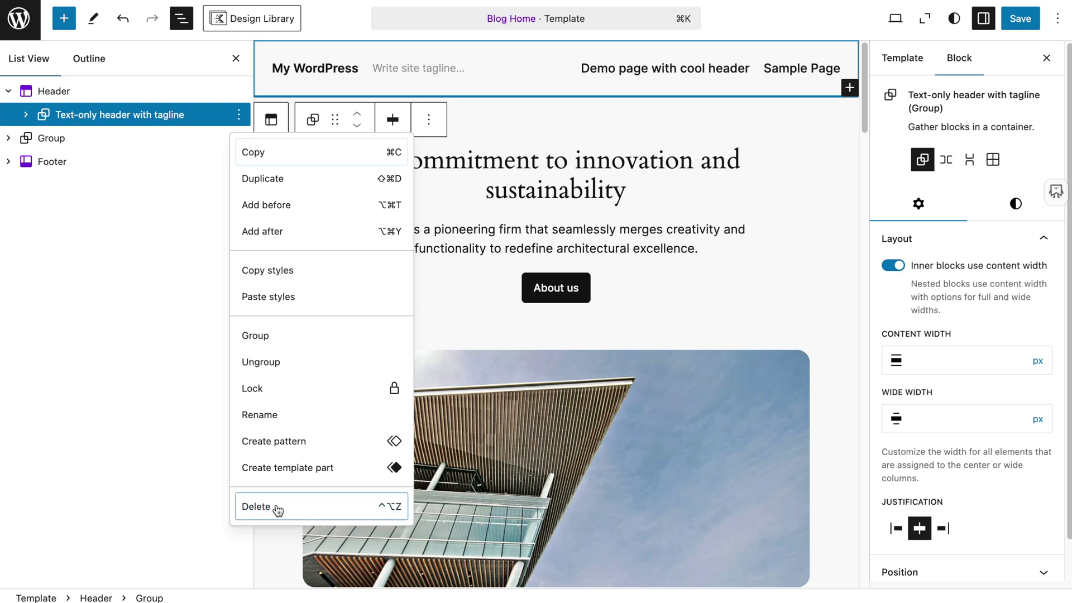
{"action": "left_click", "coordinate": [276, 507]}
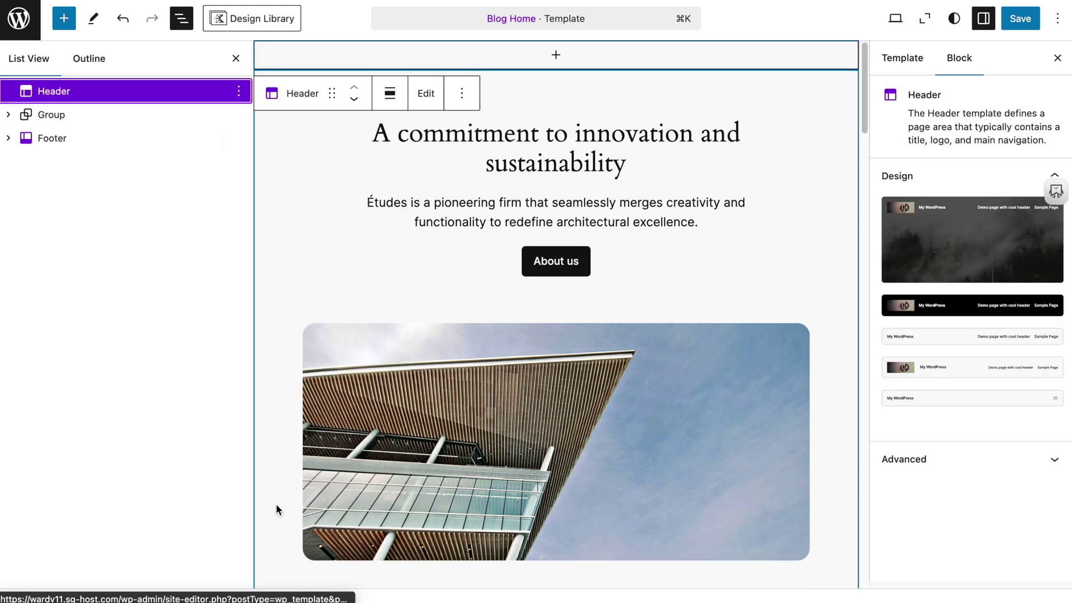
Insert a Header (Adv) block in the empty Header template part, using the existing "New header".
{"action": "left_click", "coordinate": [554, 56]}
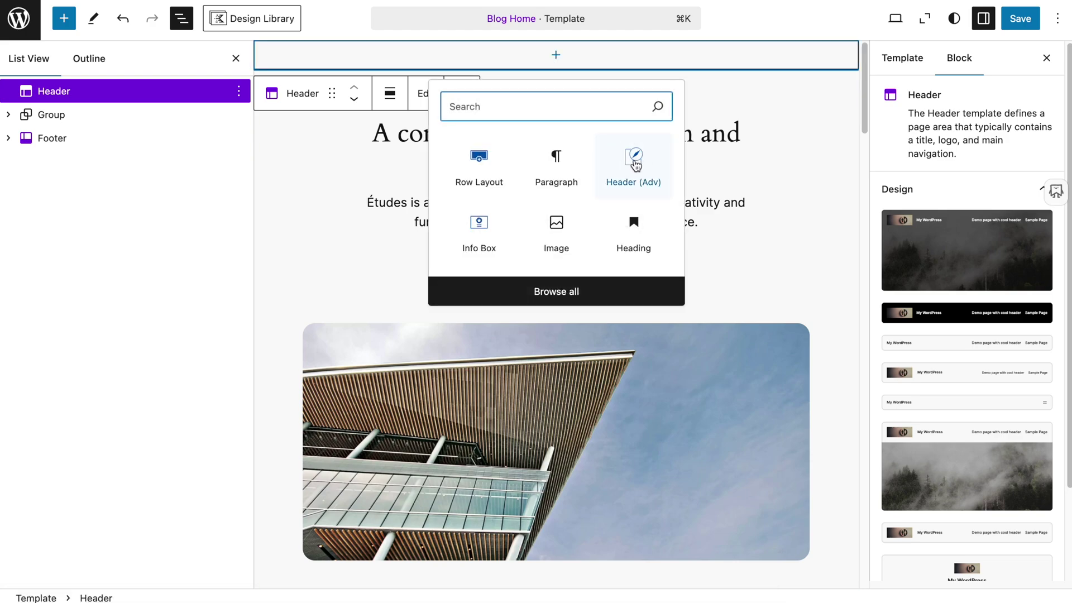
{"action": "left_click", "coordinate": [633, 162]}
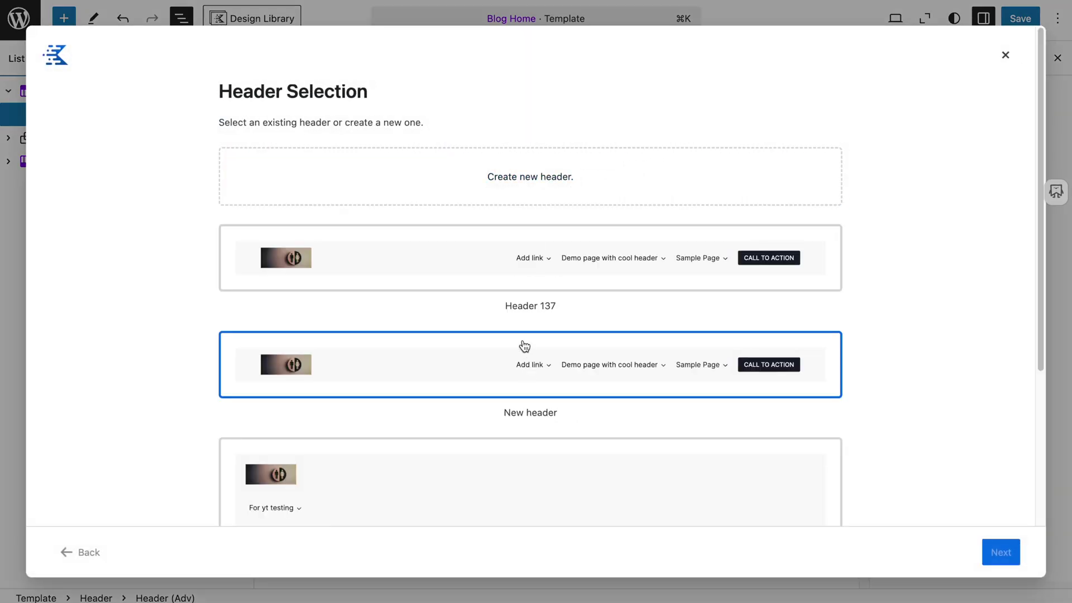
{"action": "left_click", "coordinate": [535, 371]}
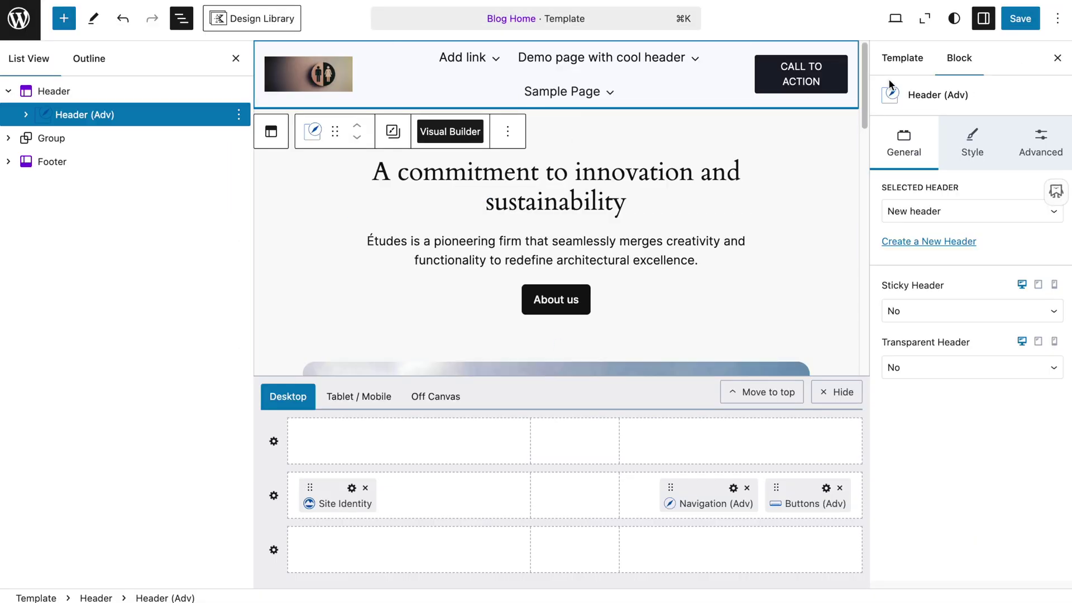
Save the template and check the "Demo page with cool header" and Sample Page menus on the front page.
{"action": "left_click", "coordinate": [1021, 18]}
{"action": "left_click", "coordinate": [1023, 20]}
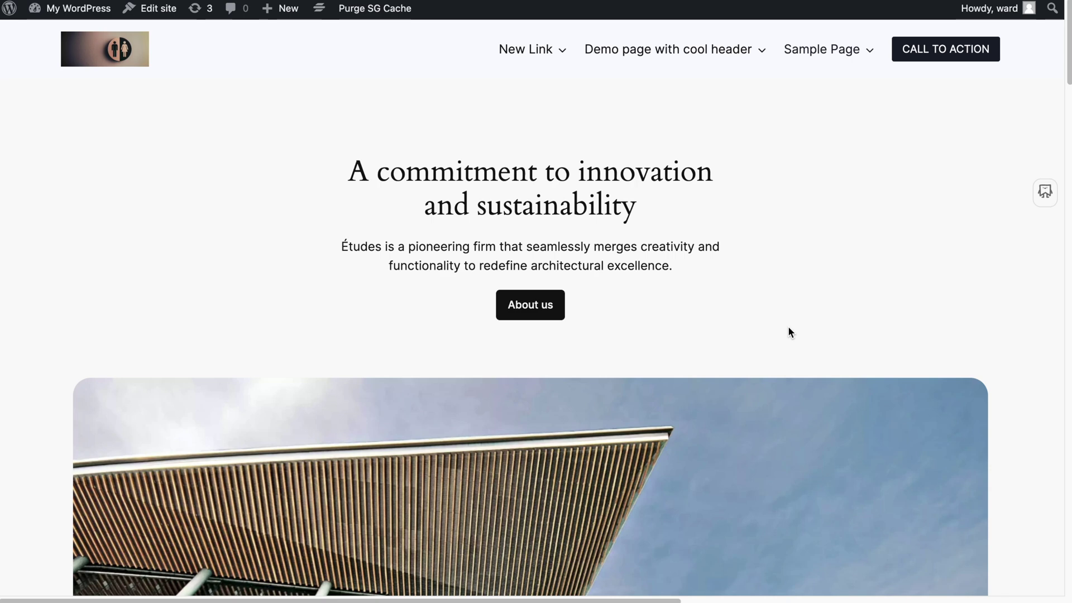
{"action": "mouse_move", "coordinate": [638, 65]}
{"action": "mouse_move", "coordinate": [835, 53]}
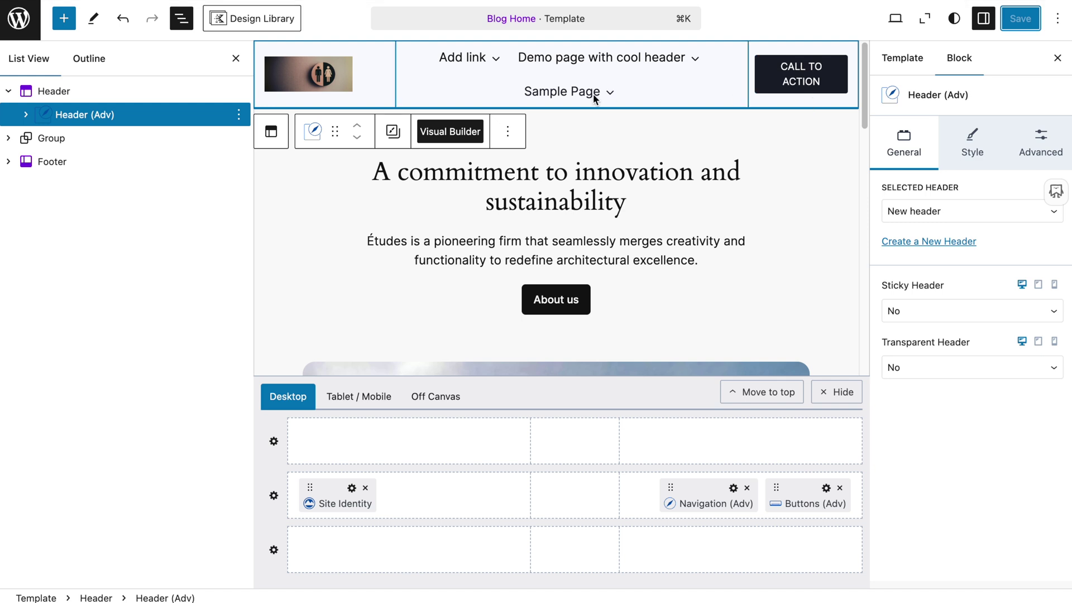
Turn off the theme content inner width for the row in the Sample Page mega menu and set its custom content max width to 1000 px.
{"action": "left_click", "coordinate": [591, 99]}
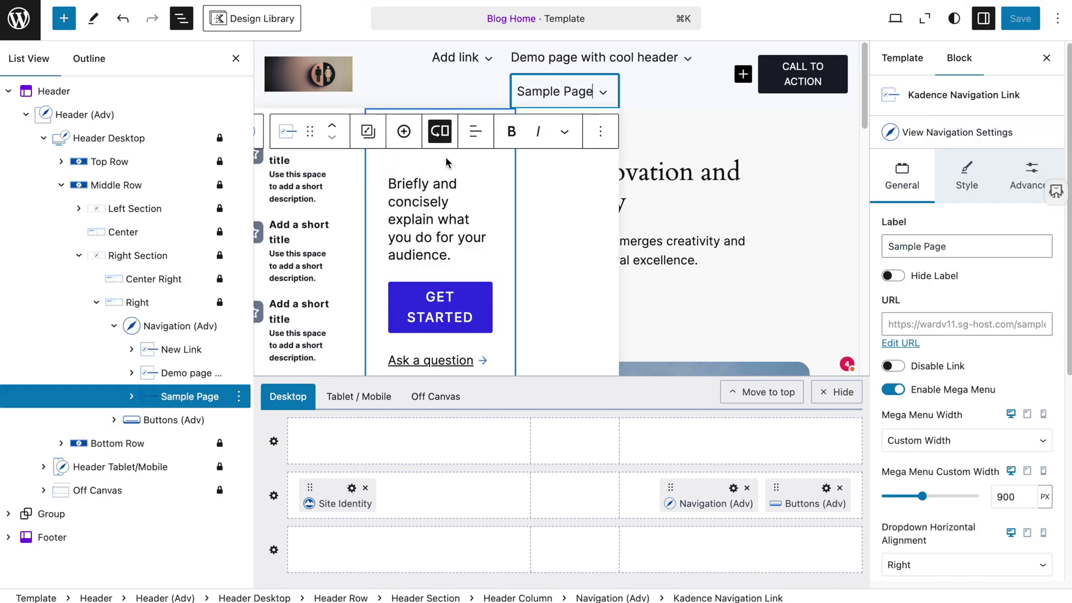
{"action": "left_click", "coordinate": [131, 397]}
{"action": "left_click", "coordinate": [179, 420]}
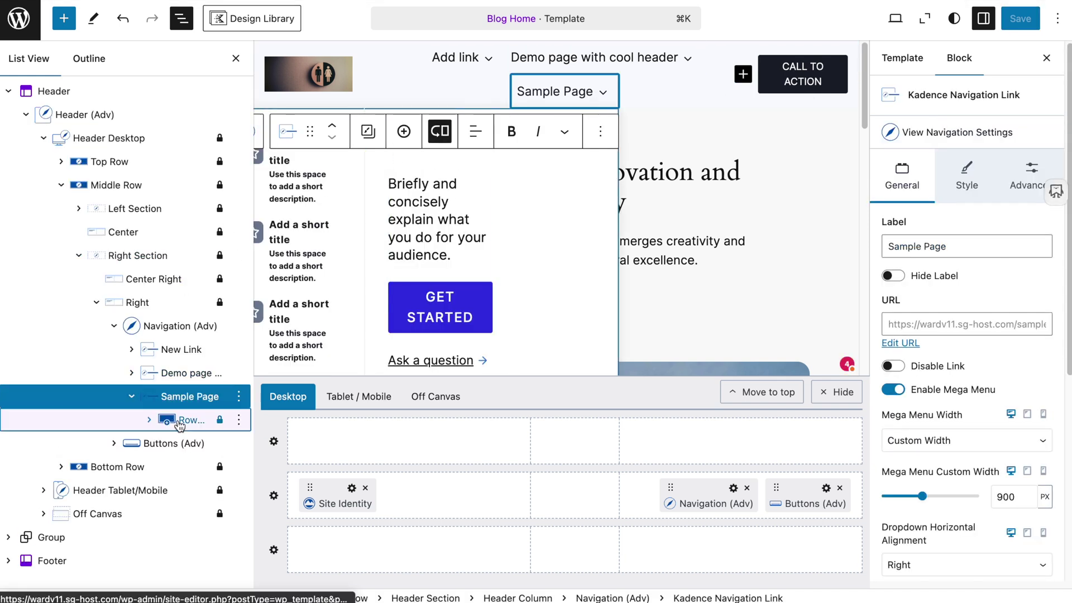
{"action": "left_click", "coordinate": [407, 84]}
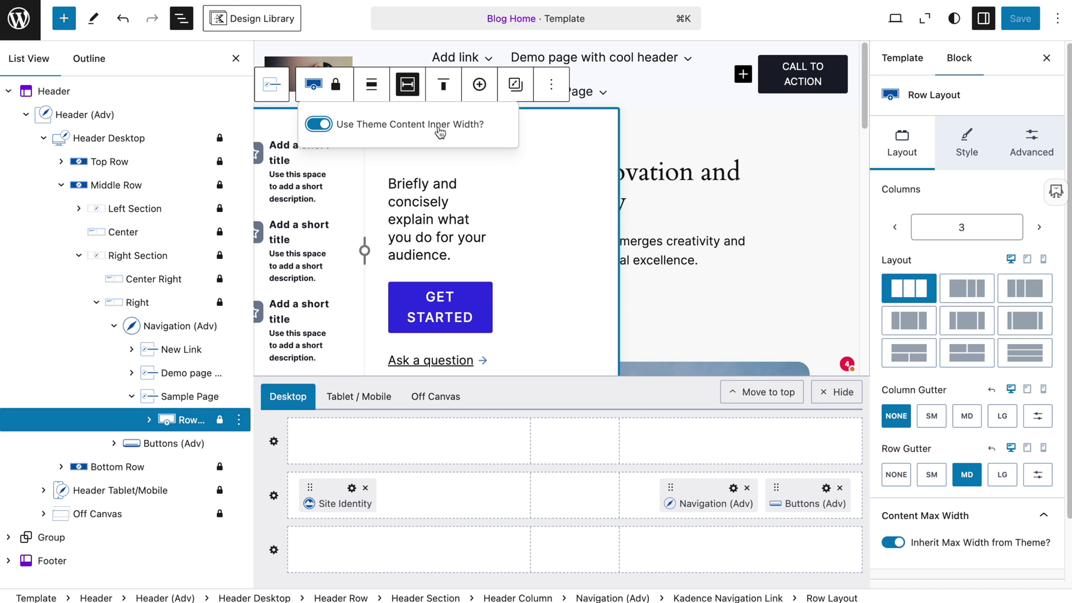
{"action": "left_click", "coordinate": [319, 125]}
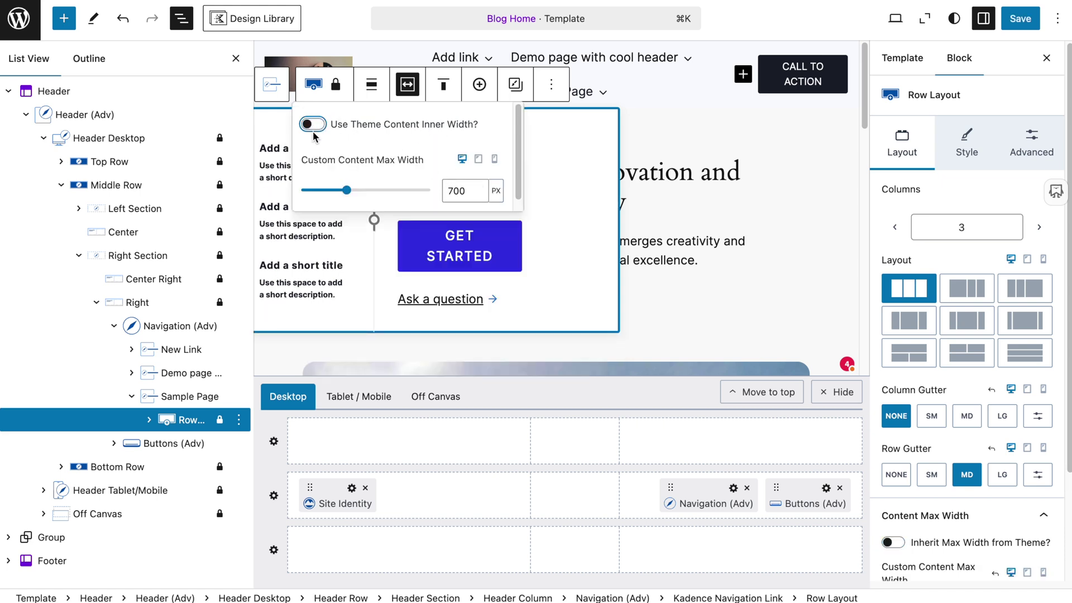
{"action": "double_click", "coordinate": [448, 191]}
{"action": "type", "text": "1000"}
Save the template and check the Sample Page mega menu on the front page.
{"action": "left_click", "coordinate": [1020, 19]}
{"action": "left_click", "coordinate": [1019, 18]}
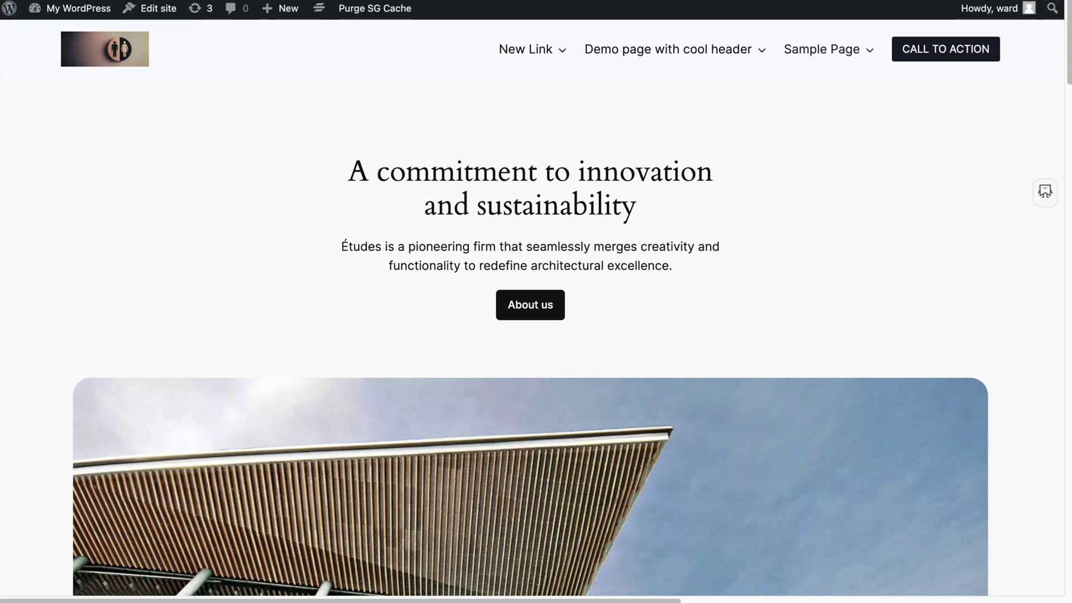
{"action": "mouse_move", "coordinate": [793, 66]}
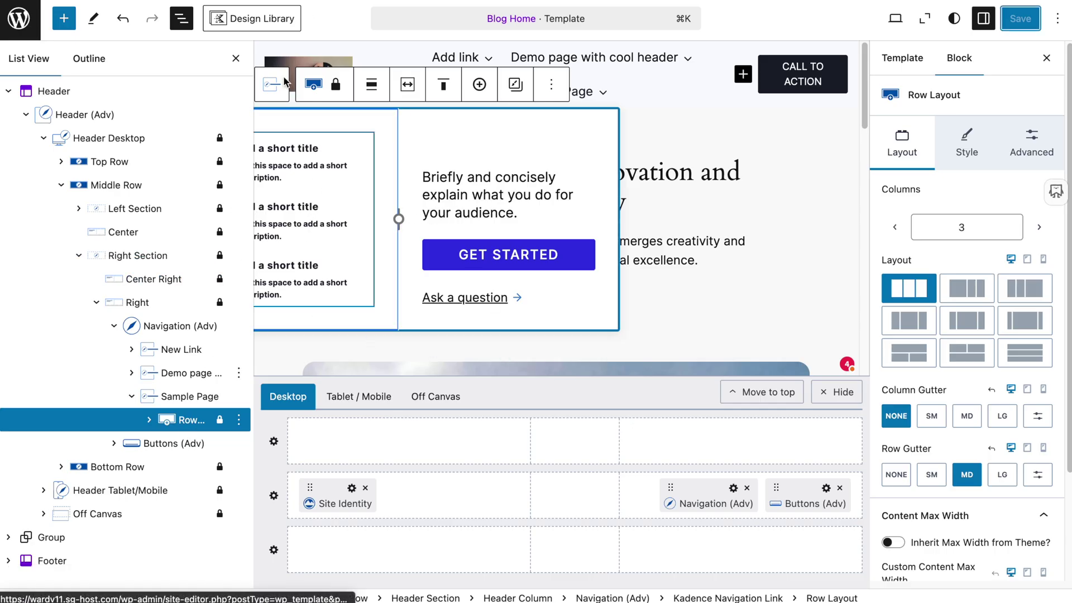
Review the mega menu row's content width settings in the editor, and inspect the Sample Page mega menu's layout again on the front page.
{"action": "left_click", "coordinate": [407, 84]}
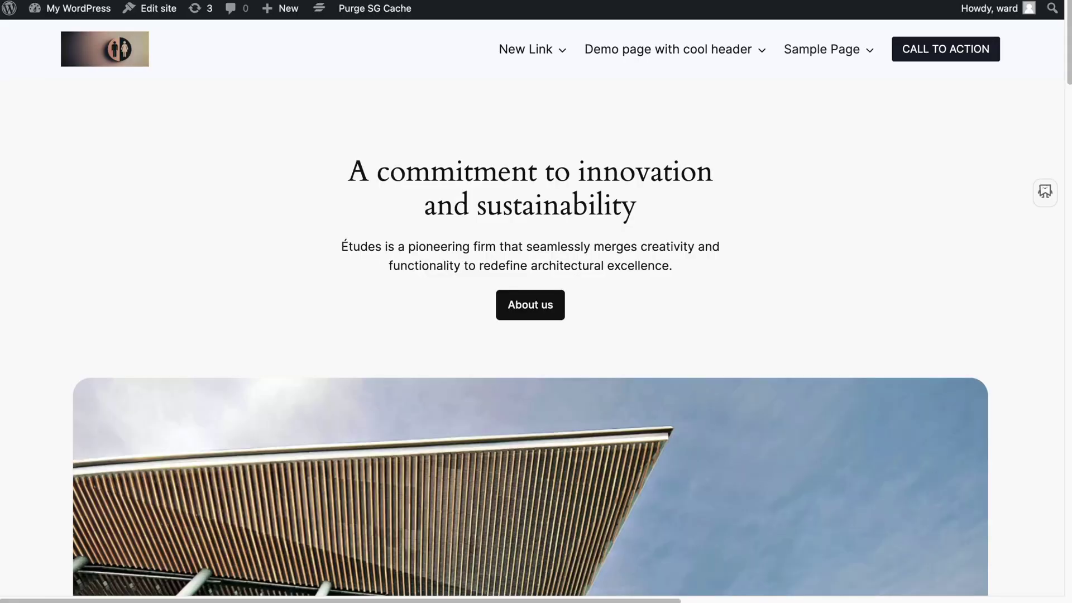
{"action": "mouse_move", "coordinate": [837, 55]}
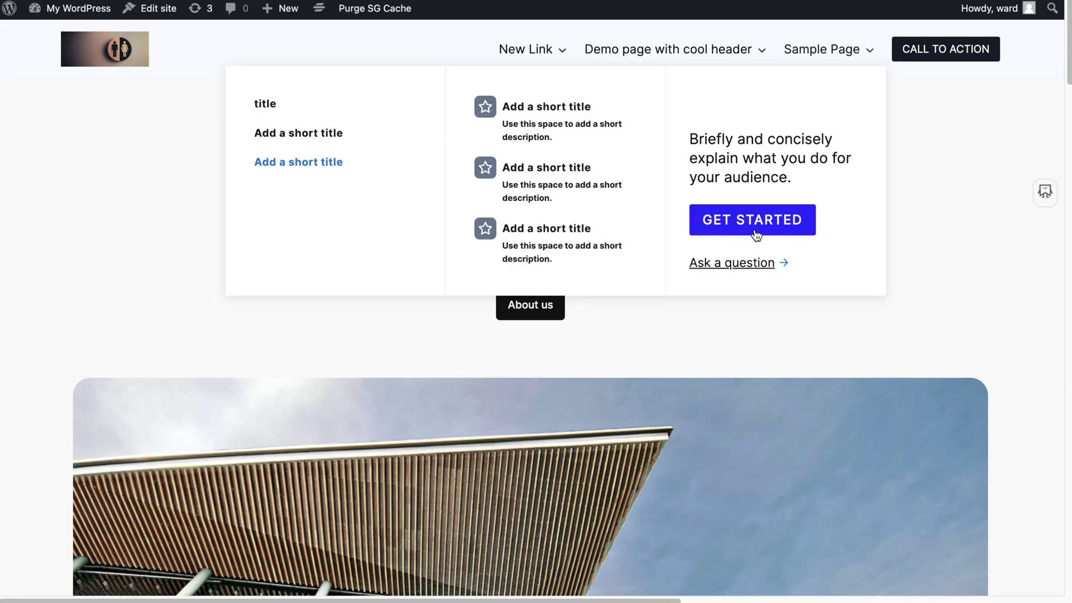
{"action": "scroll", "coordinate": [143, 320], "scroll_direction": "down", "scroll_amount": 5}
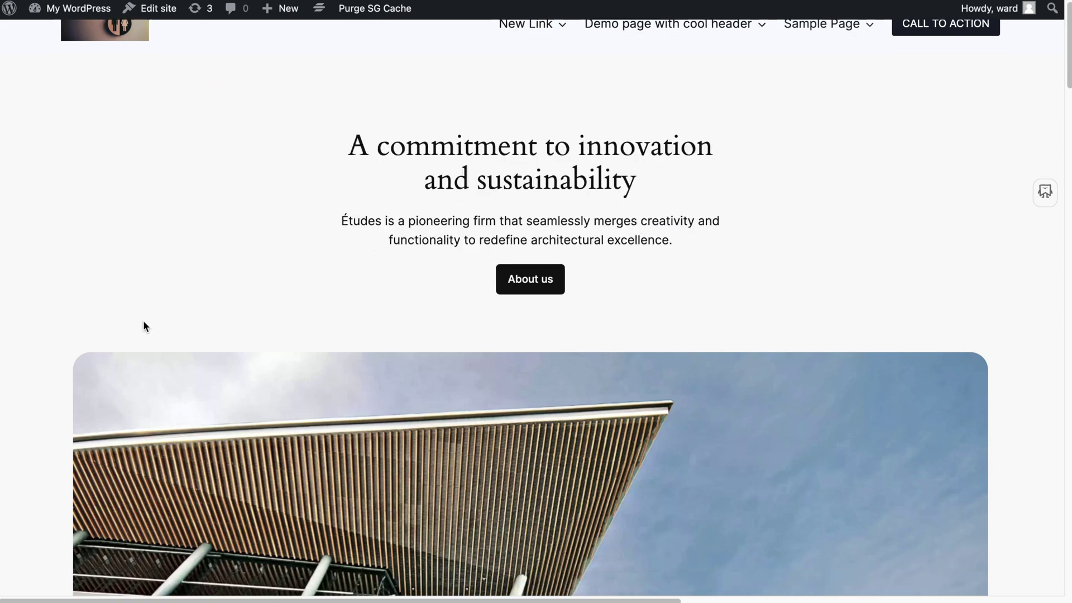
{"action": "scroll", "coordinate": [143, 320], "scroll_direction": "up", "scroll_amount": 5}
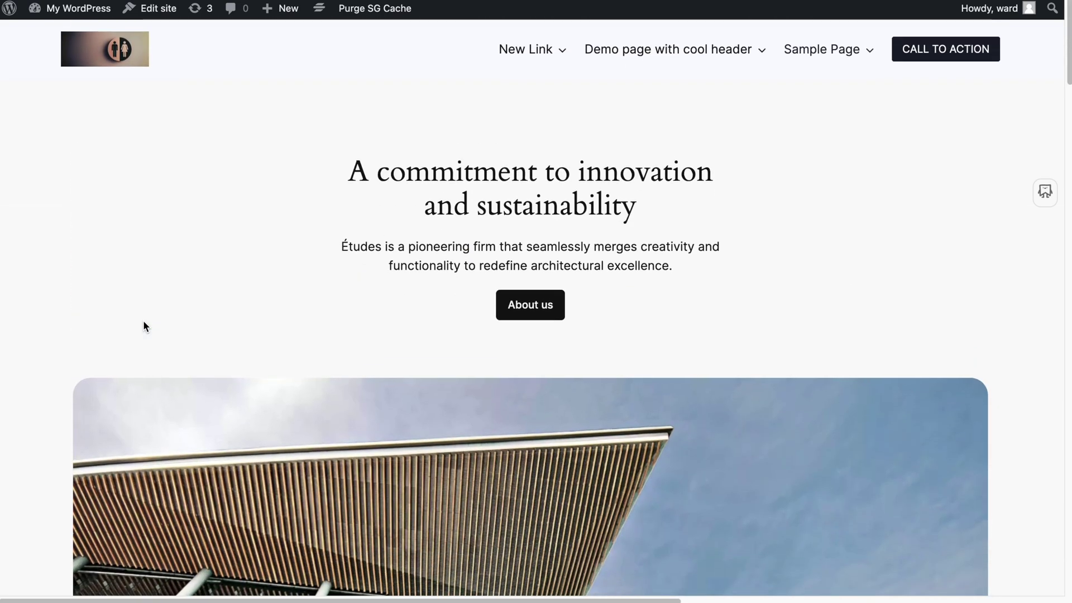